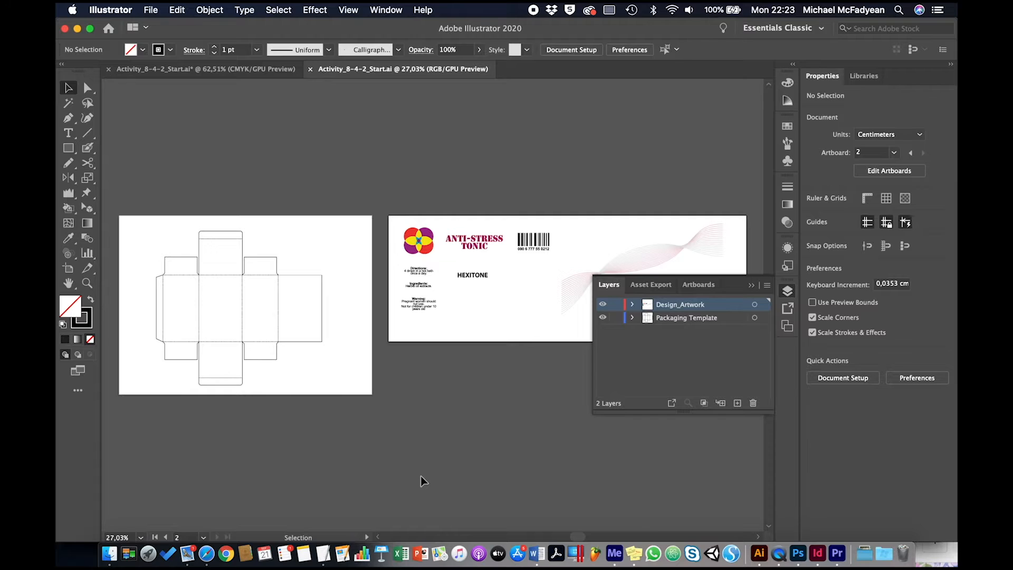
Step: Close the CMYK copy of Activity_8-4-2_Start.ai without saving its changes
{"action": "left_click", "coordinate": [752, 286]}
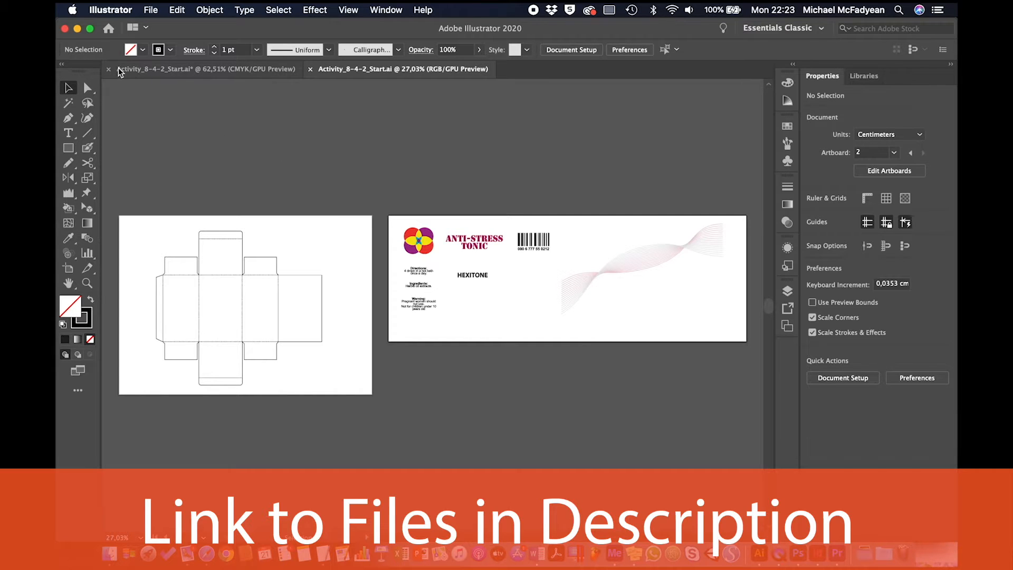
{"action": "left_click_drag", "start_coordinate": [109, 68], "coordinate": [219, 93]}
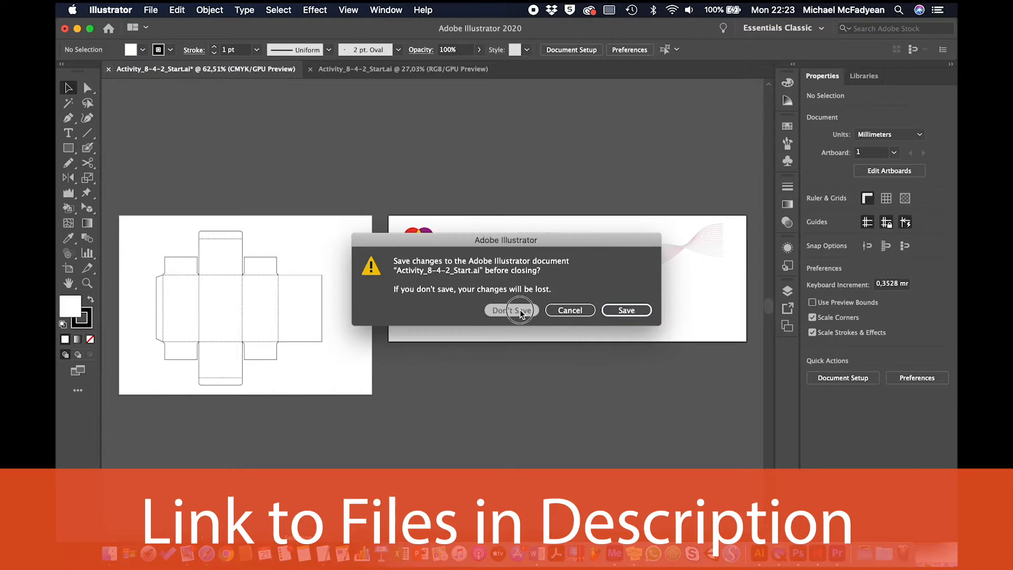
{"action": "left_click", "coordinate": [513, 310]}
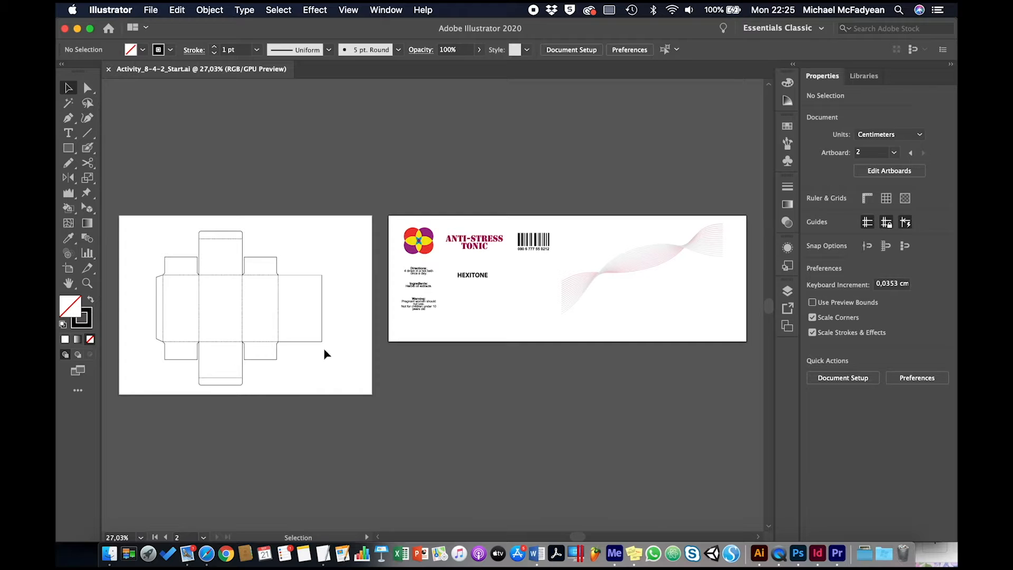
Step: Examine the box template's outline, anchor points and fold lines up close on the first artboard
{"action": "left_click", "coordinate": [215, 277]}
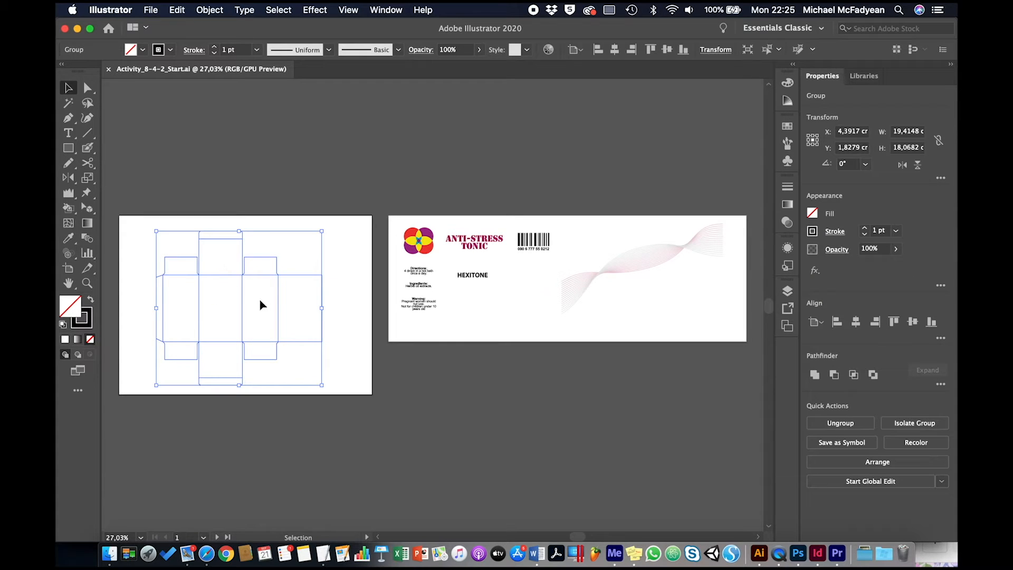
{"action": "key", "text": "a"}
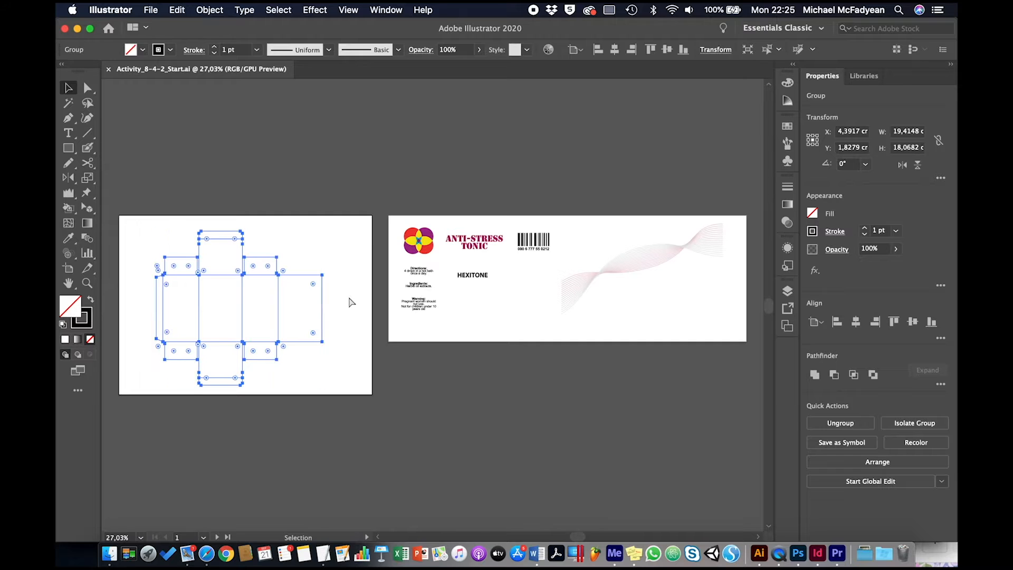
{"action": "key", "text": "super+equal"}
{"action": "key", "text": "super+equal"}
{"action": "key", "text": "super+equal"}
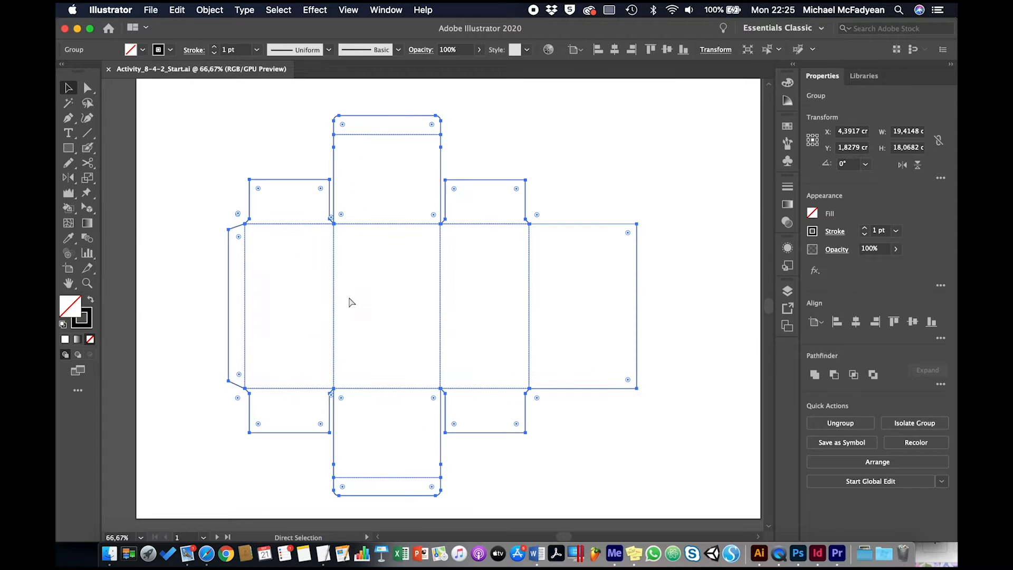
{"action": "key", "text": "v"}
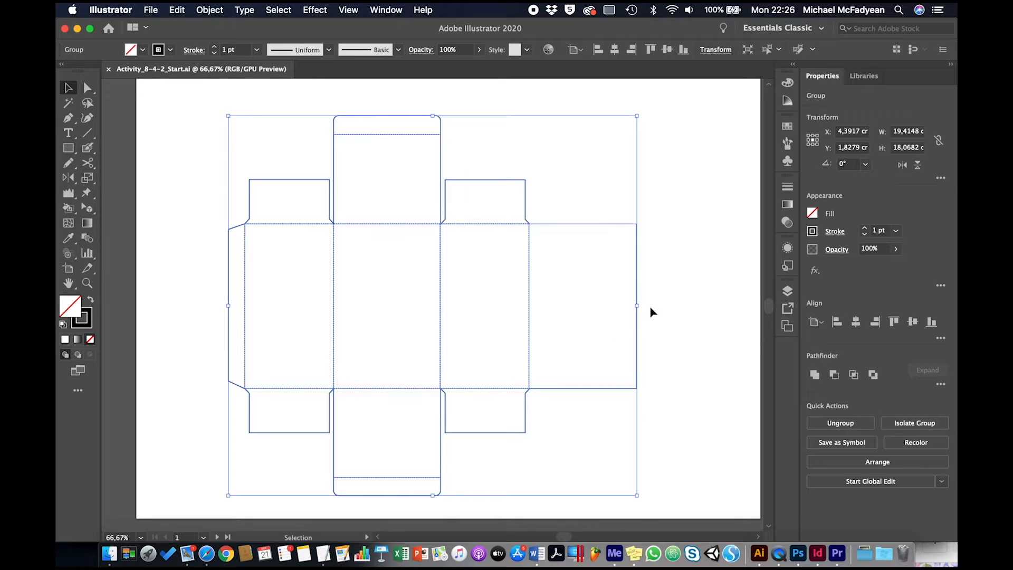
{"action": "left_click", "coordinate": [666, 305]}
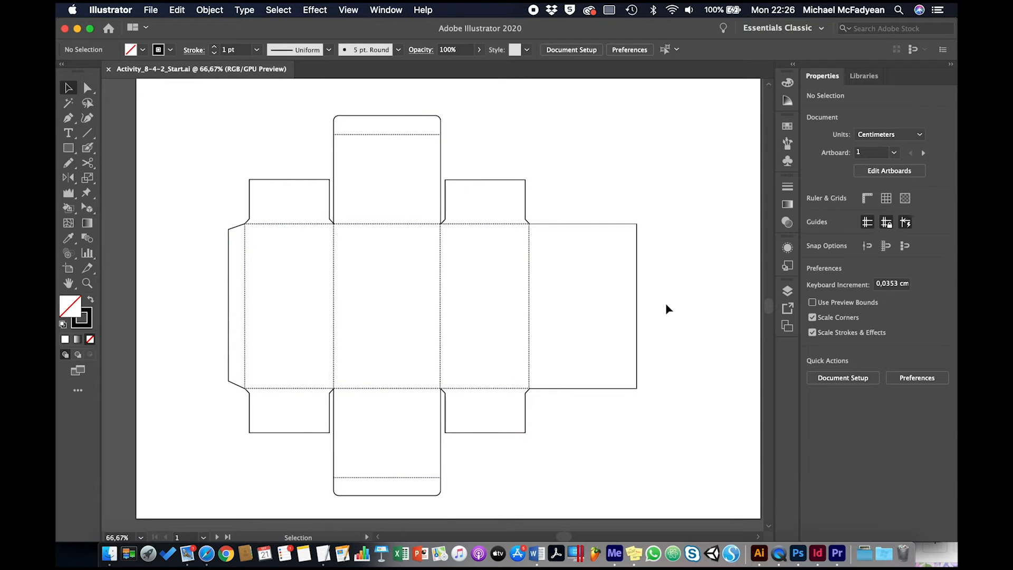
Step: Isolate the packaging template group, copy its solid outline compound path, and leave isolation mode
{"action": "left_click", "coordinate": [526, 429]}
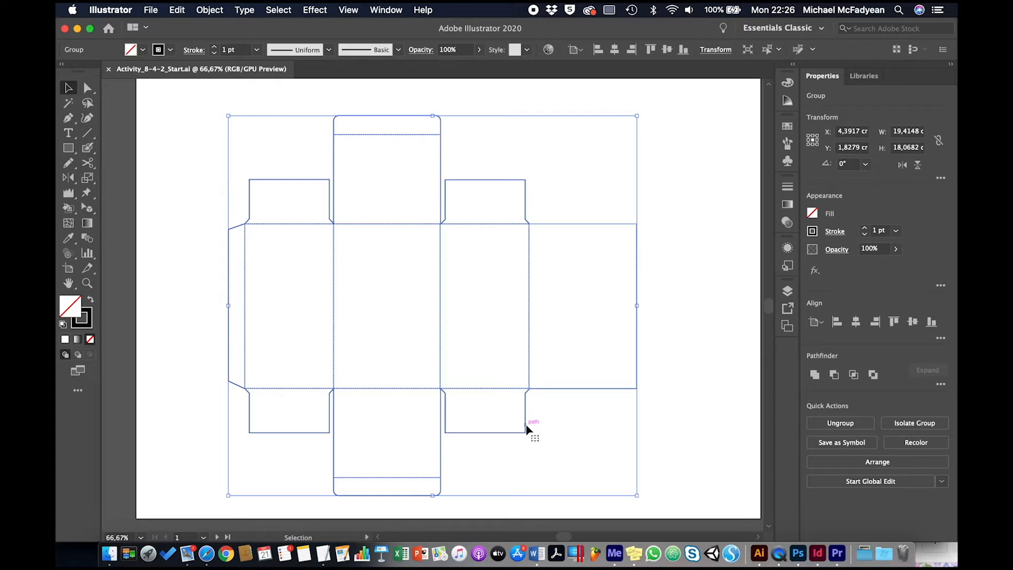
{"action": "left_click", "coordinate": [526, 428]}
{"action": "left_click", "coordinate": [786, 290]}
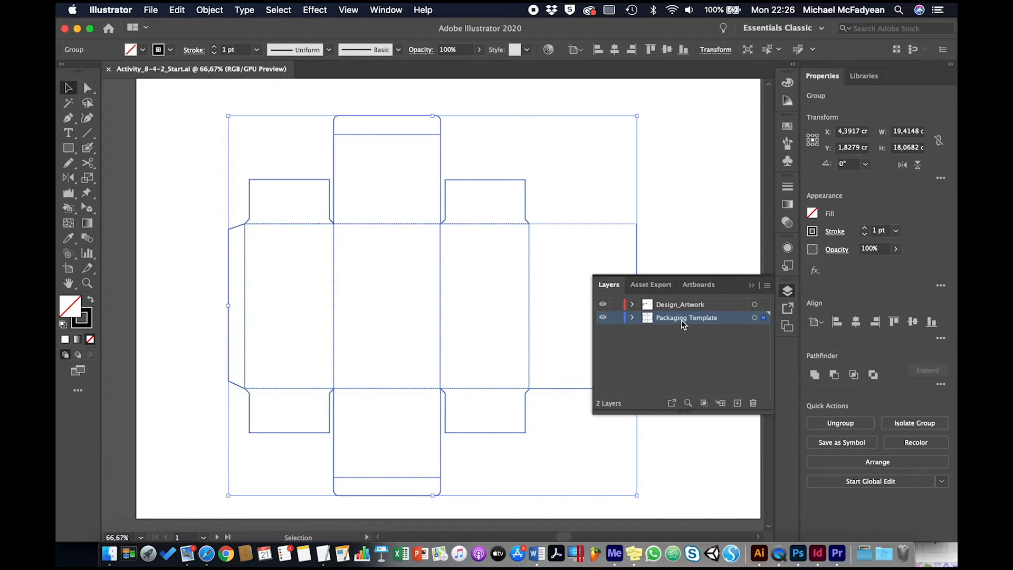
{"action": "double_click", "coordinate": [526, 417]}
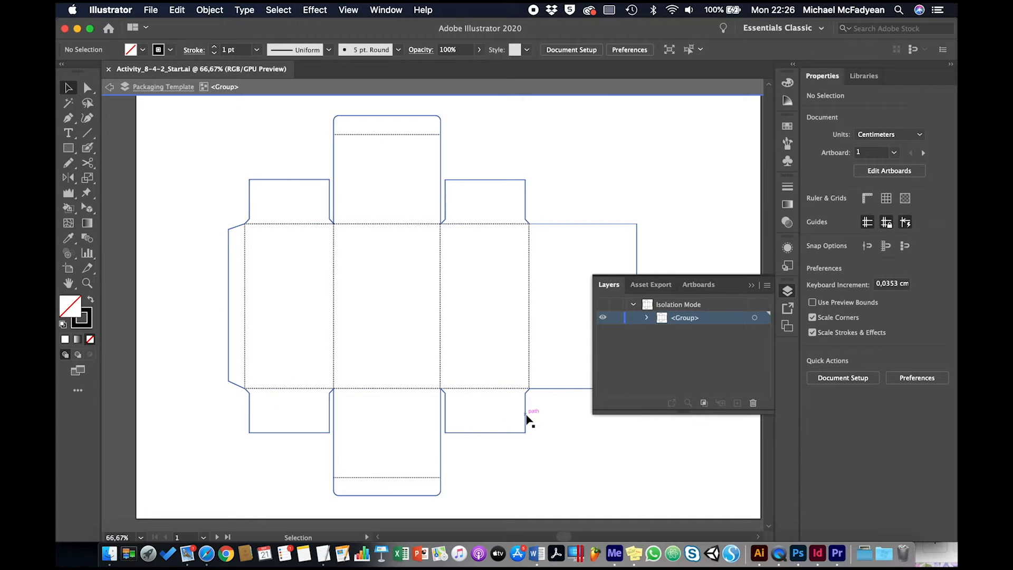
{"action": "left_click", "coordinate": [526, 418]}
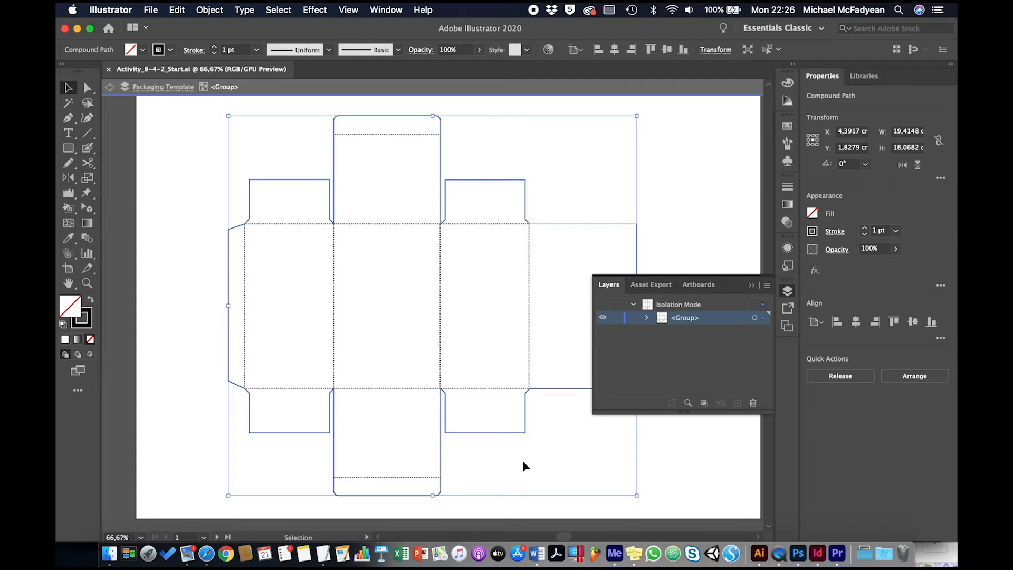
{"action": "left_click", "coordinate": [177, 10]}
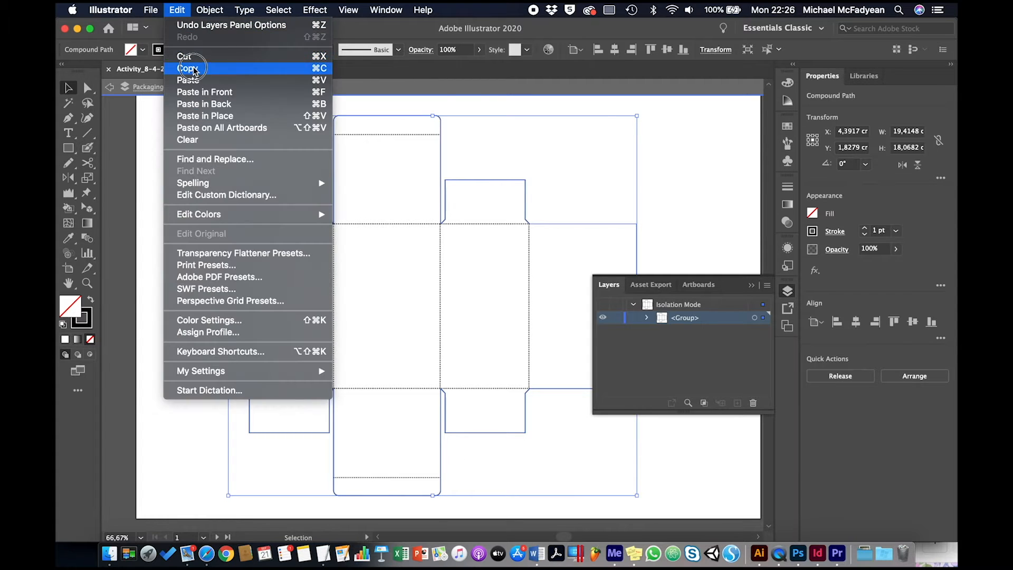
{"action": "left_click", "coordinate": [193, 69]}
{"action": "double_click", "coordinate": [671, 180]}
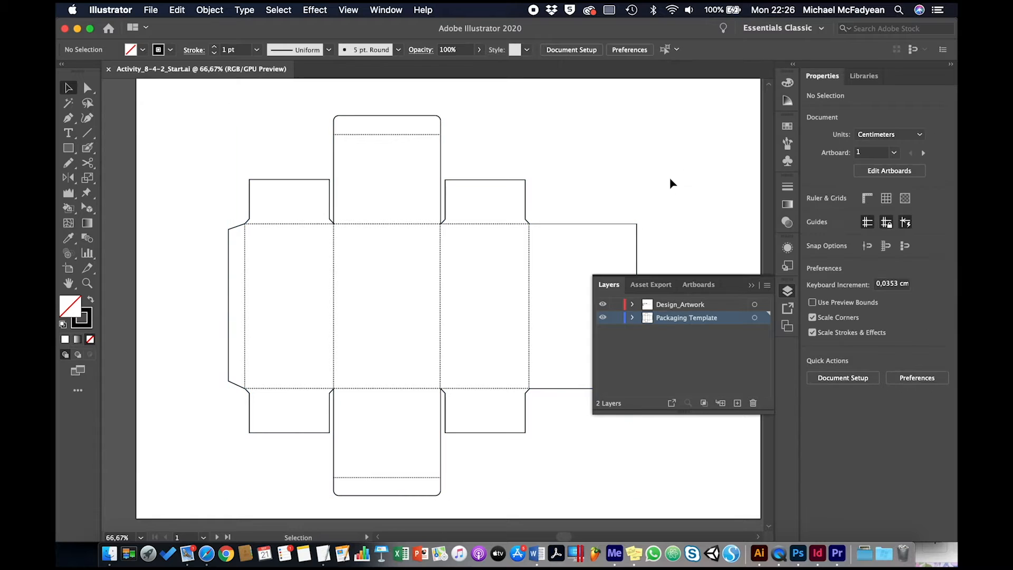
Step: Lock the Design_Artwork and Packaging Template layers and add a new layer named Die Cut above them
{"action": "left_click", "coordinate": [616, 318]}
{"action": "left_click", "coordinate": [616, 304]}
{"action": "left_click", "coordinate": [737, 404]}
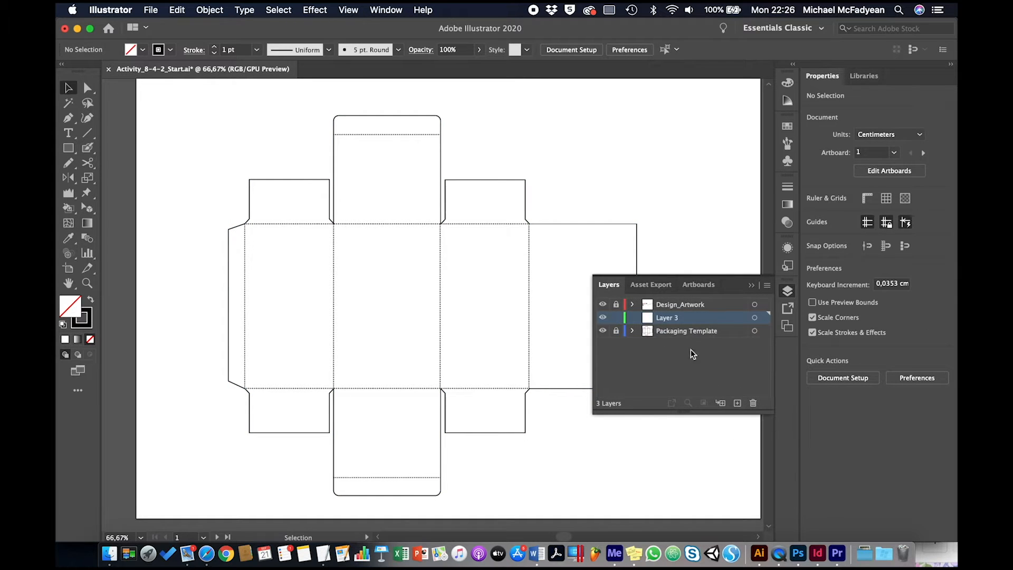
{"action": "double_click", "coordinate": [668, 319]}
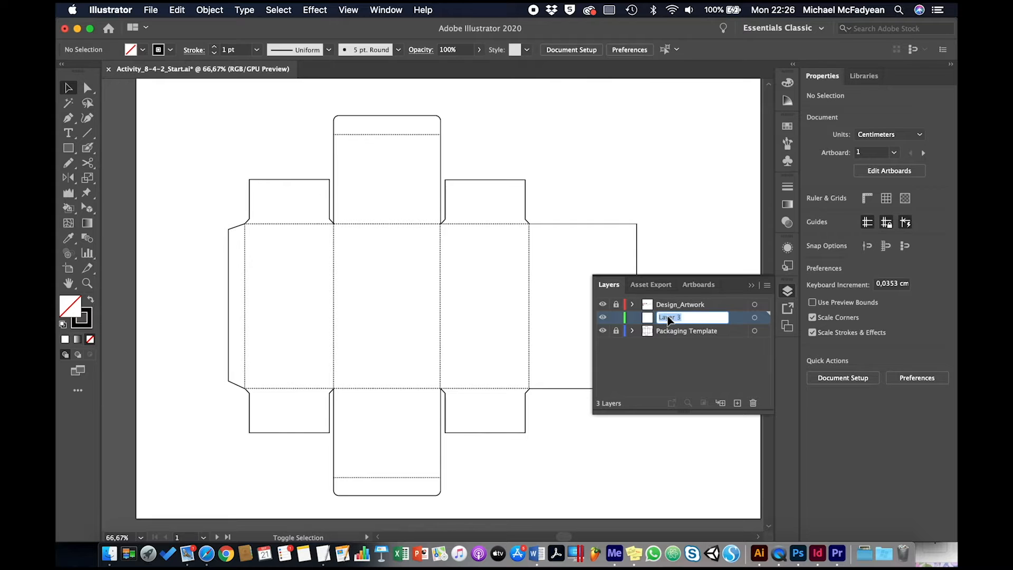
{"action": "type", "text": "Die Cut"}
{"action": "key", "text": "Return"}
{"action": "left_click_drag", "start_coordinate": [706, 319], "coordinate": [708, 299]}
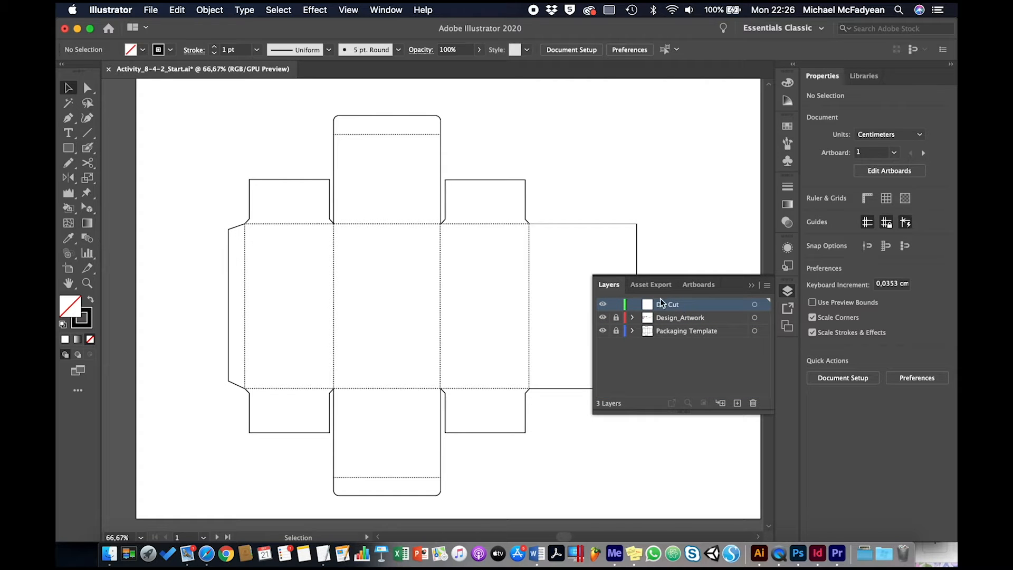
Step: Paste the copied box outline in place on the Die Cut layer
{"action": "left_click", "coordinate": [177, 9]}
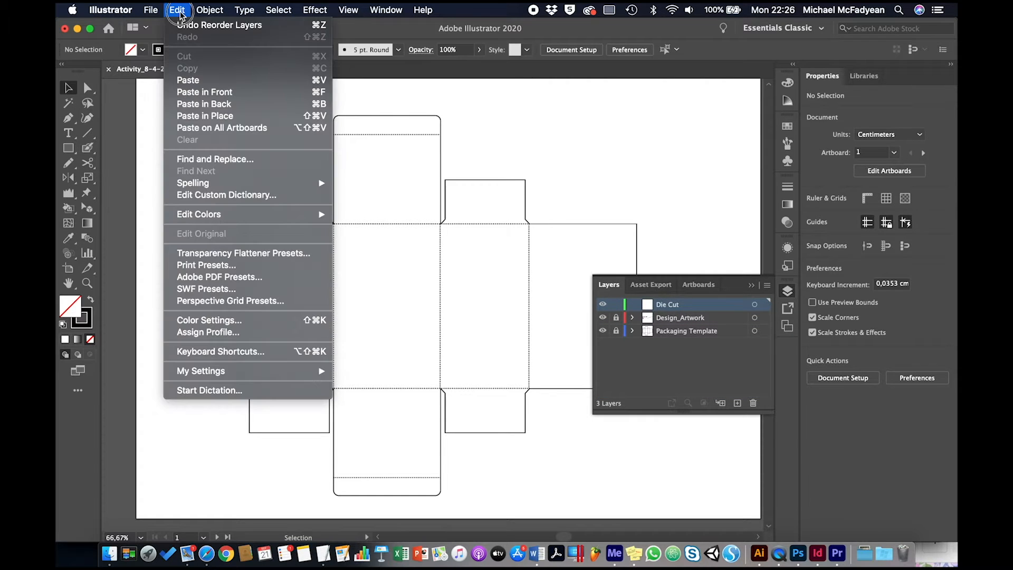
{"action": "left_click", "coordinate": [205, 115]}
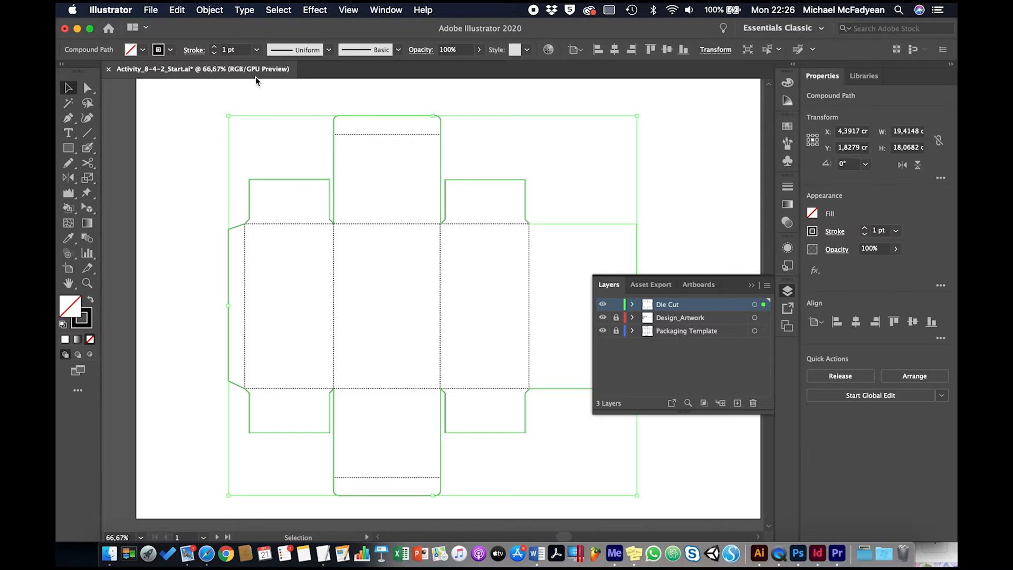
{"action": "left_click", "coordinate": [712, 176]}
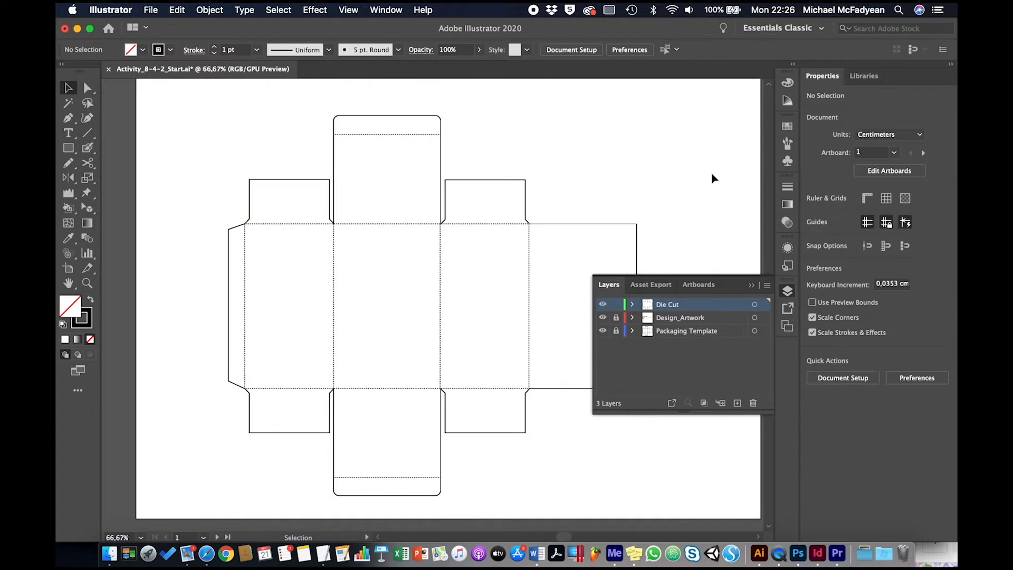
Step: Add PANTONE Red 032 C from the PANTONE+ Solid Coated color book to the document swatches
{"action": "left_click", "coordinate": [787, 128]}
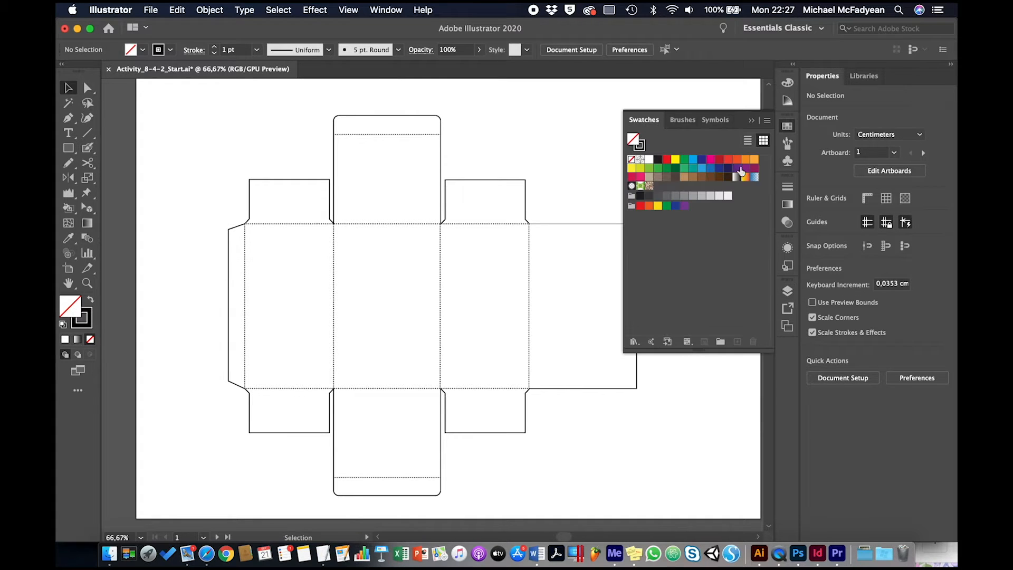
{"action": "left_click", "coordinate": [635, 342]}
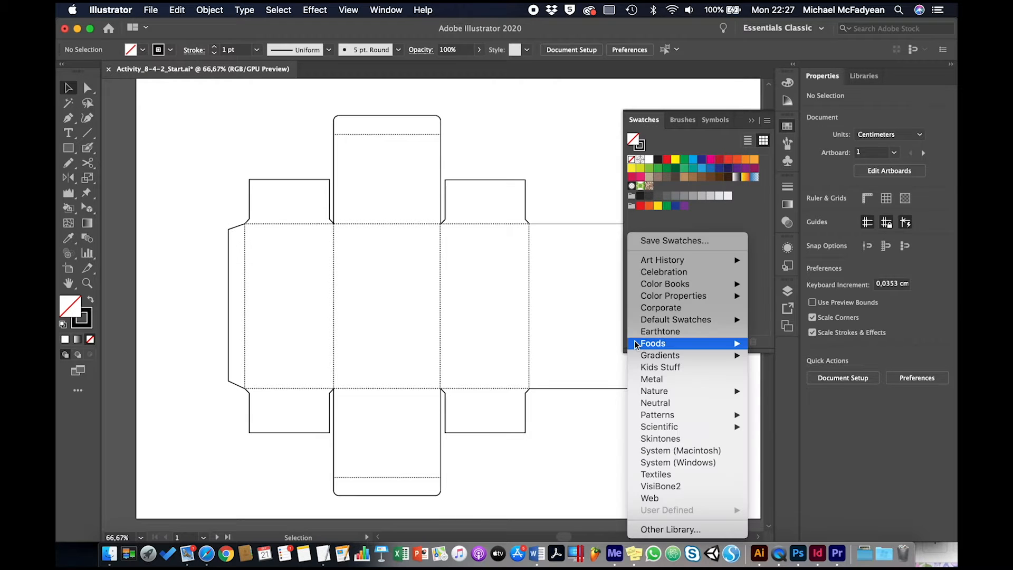
{"action": "mouse_move", "coordinate": [680, 285]}
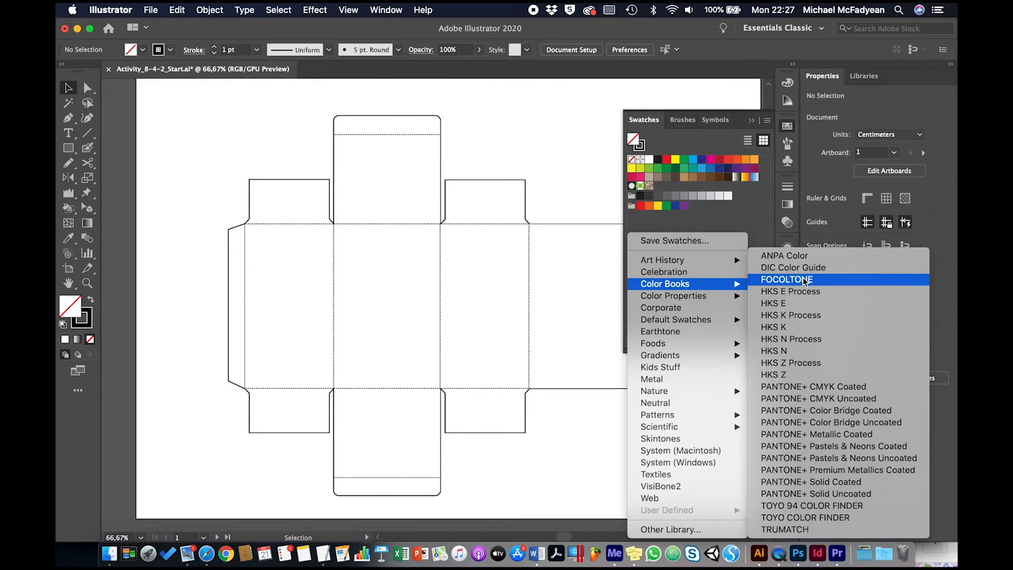
{"action": "left_click", "coordinate": [807, 482]}
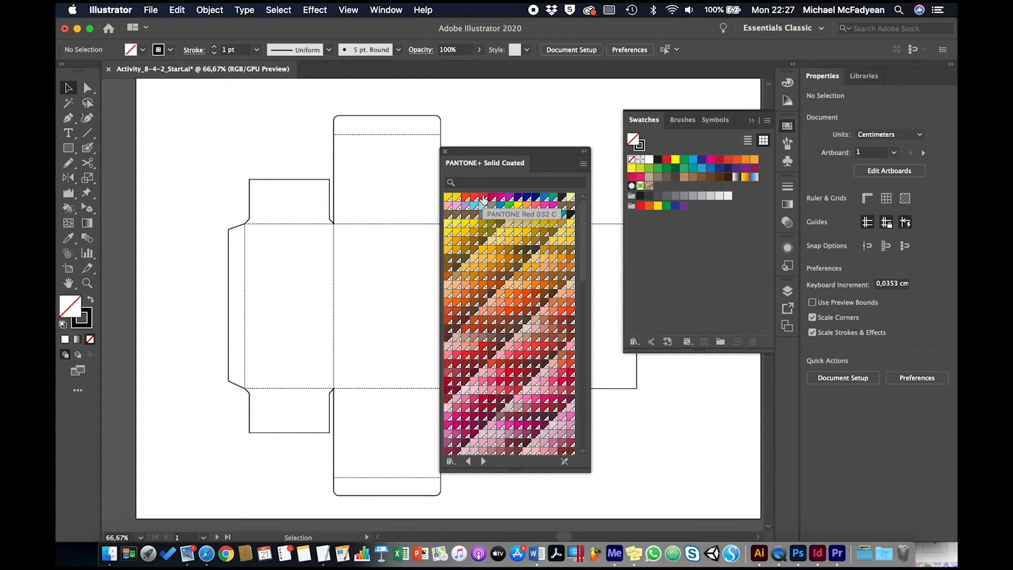
{"action": "left_click", "coordinate": [483, 197]}
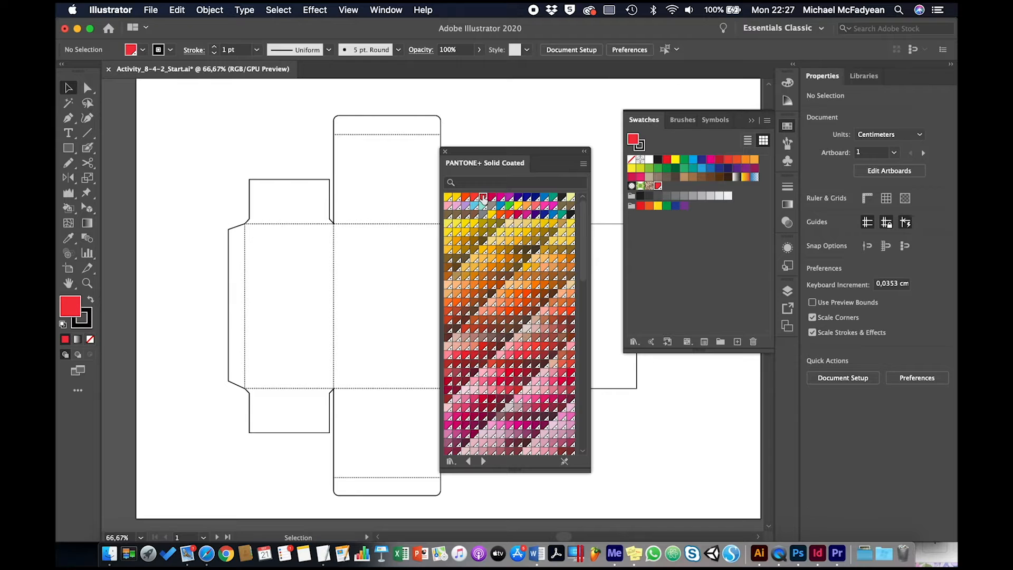
{"action": "left_click", "coordinate": [446, 152]}
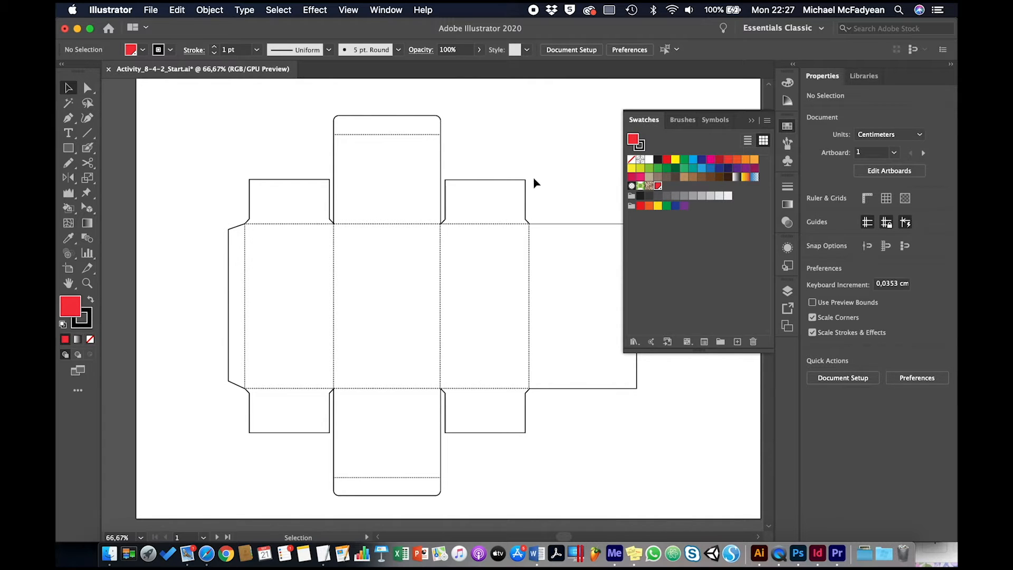
Step: Apply the PANTONE Red 032 C swatch to the stroke of the die-cut outline
{"action": "left_click", "coordinate": [525, 197]}
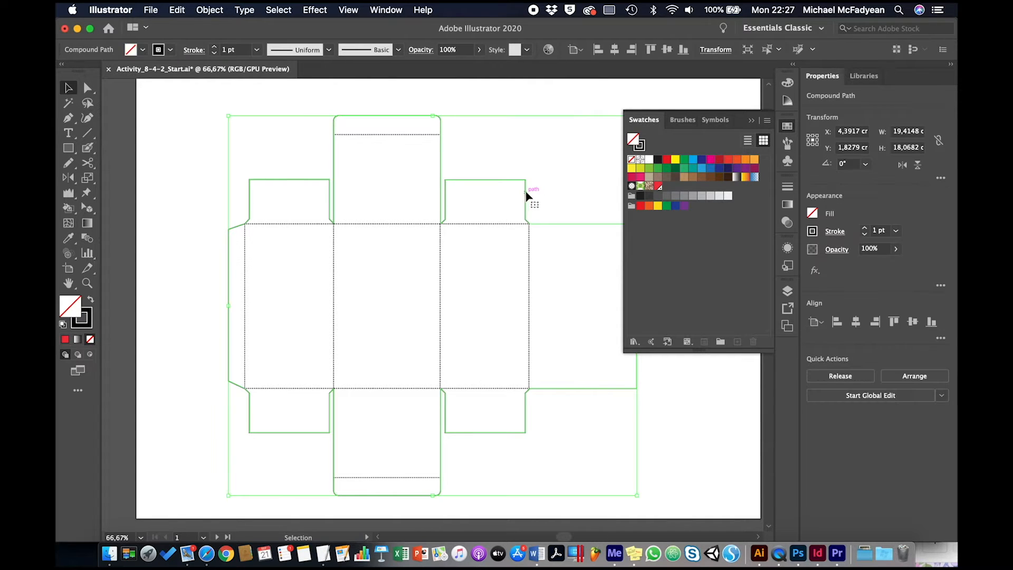
{"action": "left_click", "coordinate": [640, 147]}
{"action": "left_click", "coordinate": [658, 185]}
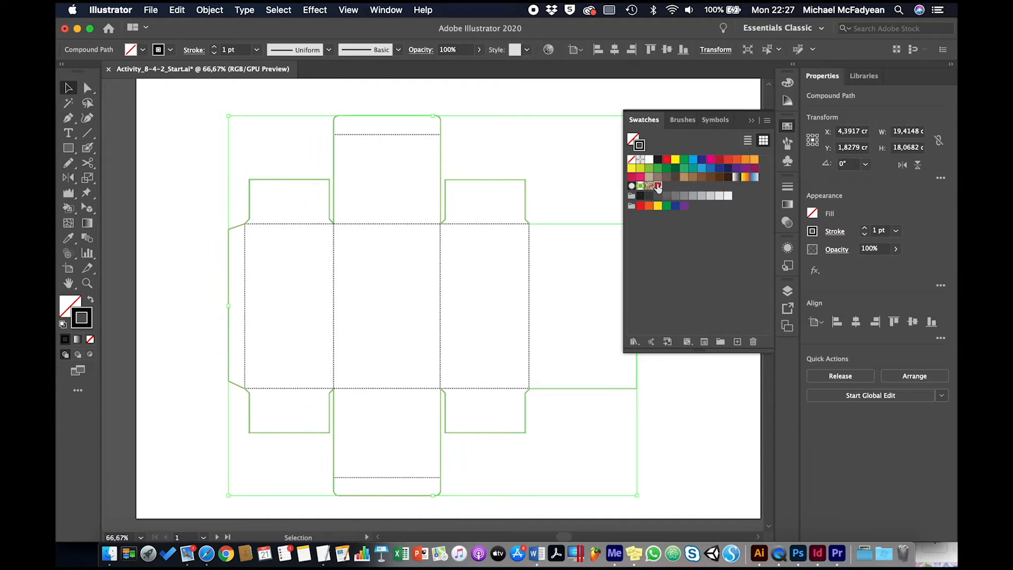
{"action": "left_click", "coordinate": [554, 101]}
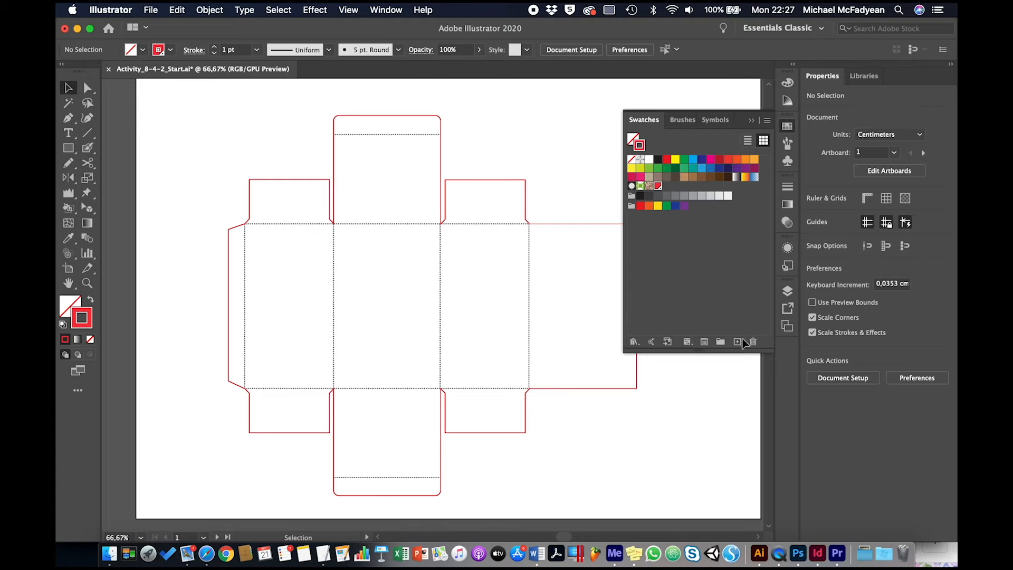
Step: Lock the Die Cut layer and unlock the Packaging Template layer
{"action": "left_click", "coordinate": [788, 290]}
{"action": "left_click", "coordinate": [616, 304]}
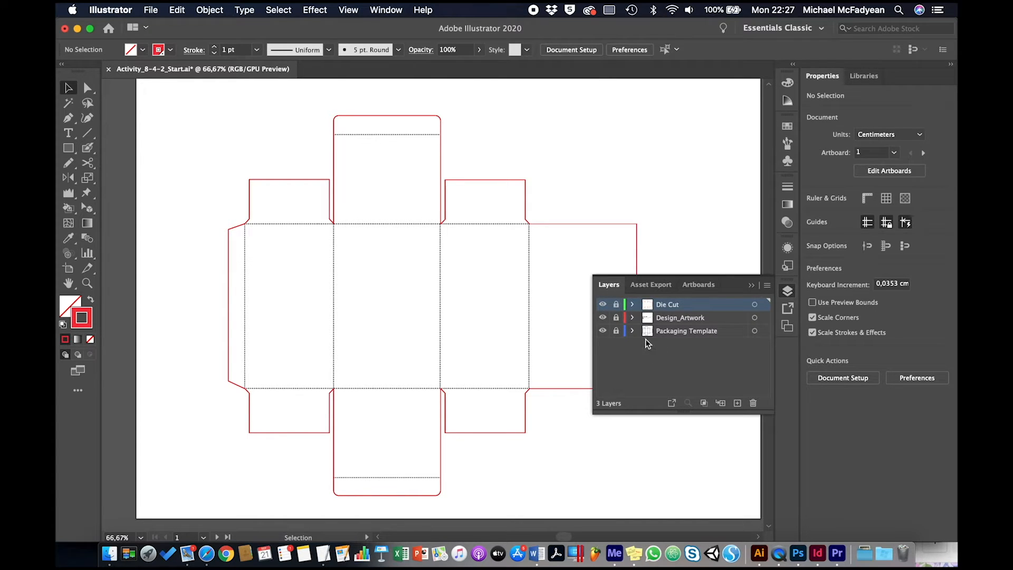
{"action": "left_click", "coordinate": [615, 331]}
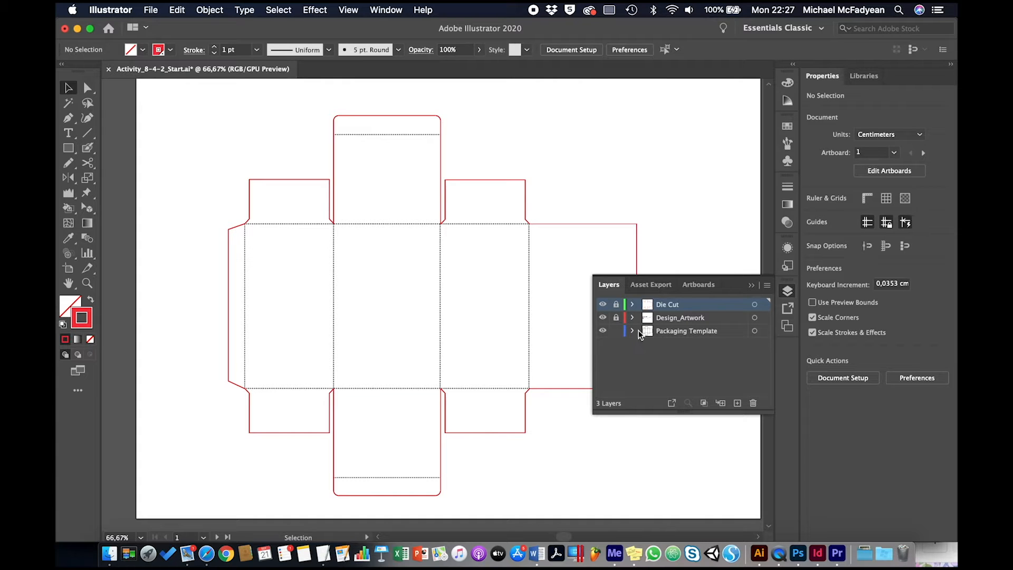
Step: Isolate the template group, select the dotted fold lines of the box and copy them
{"action": "left_click", "coordinate": [507, 390]}
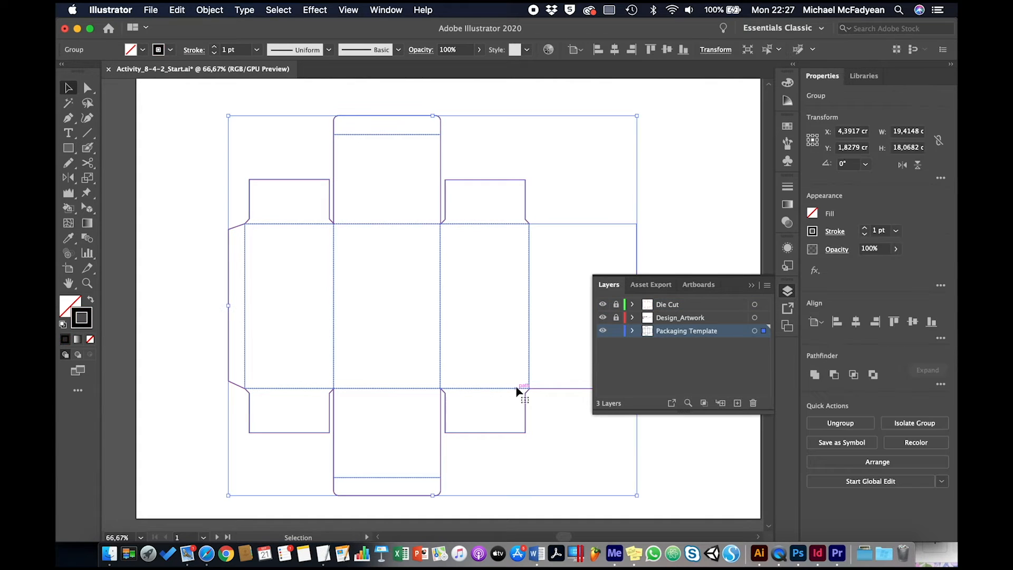
{"action": "double_click", "coordinate": [516, 392]}
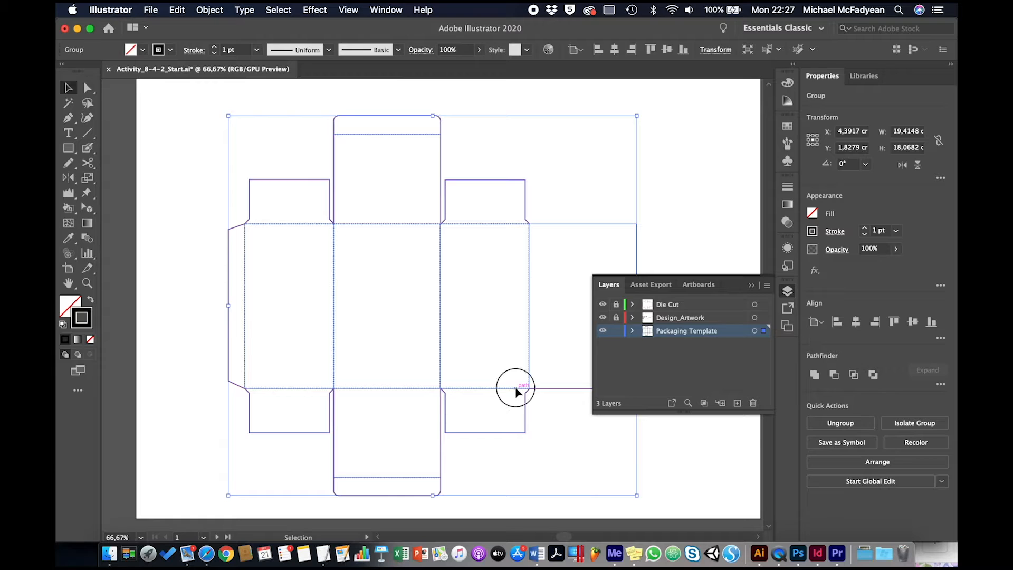
{"action": "left_click", "coordinate": [531, 315]}
{"action": "left_click", "coordinate": [482, 225]}
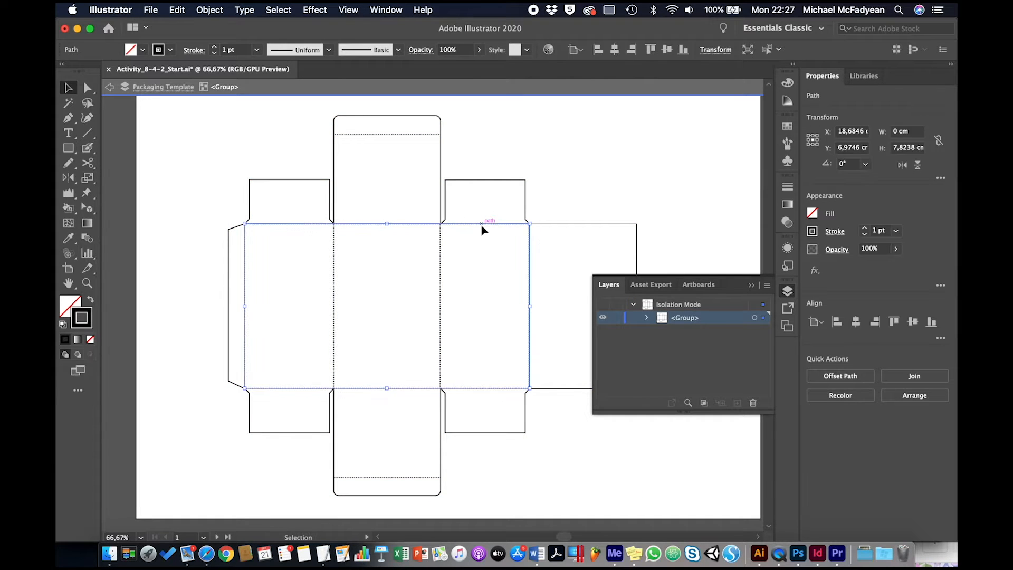
{"action": "left_click", "coordinate": [440, 358], "text": "shift"}
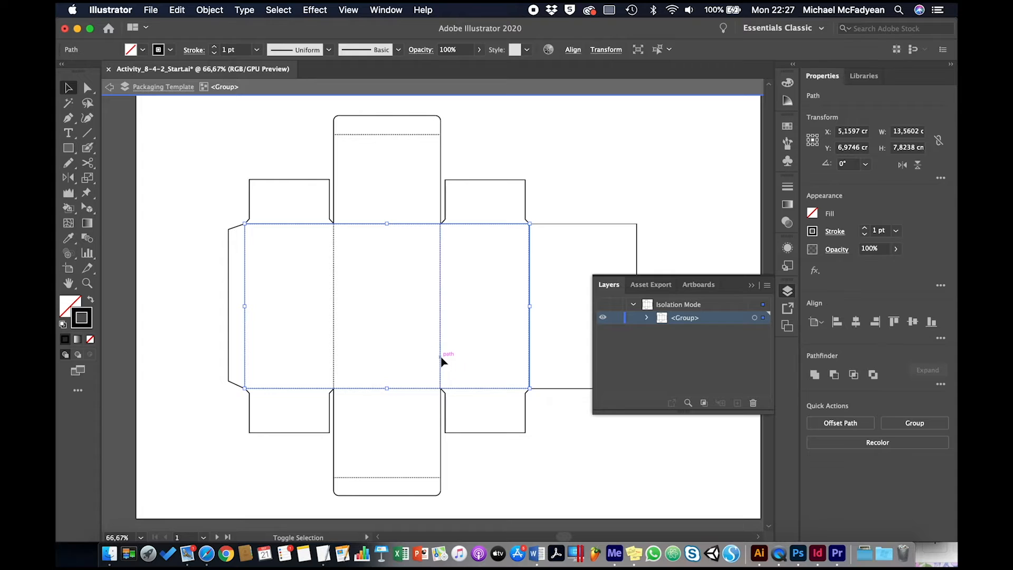
{"action": "left_click", "coordinate": [335, 333], "text": "shift"}
{"action": "left_click", "coordinate": [386, 136], "text": "shift"}
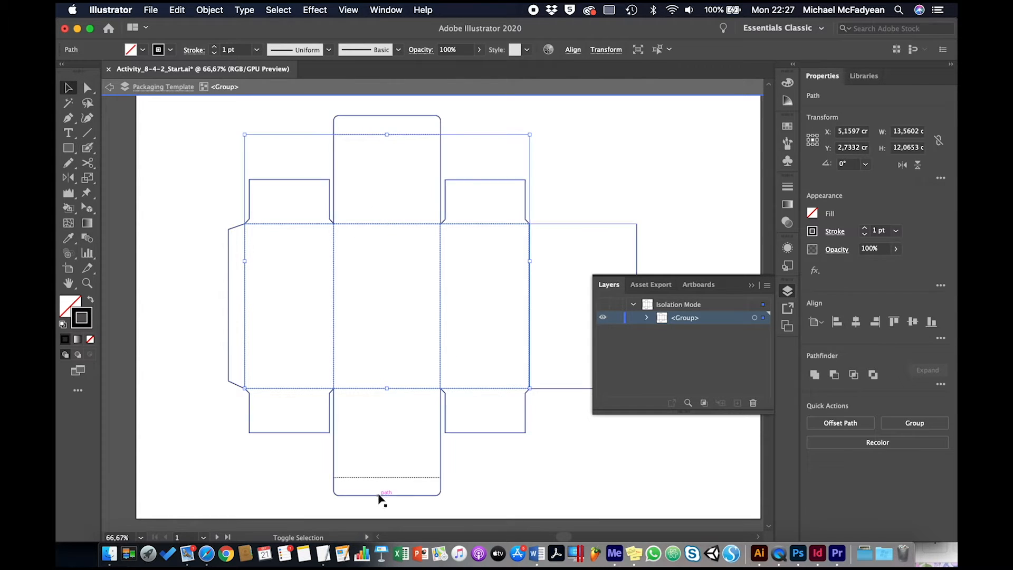
{"action": "left_click", "coordinate": [380, 478], "text": "shift"}
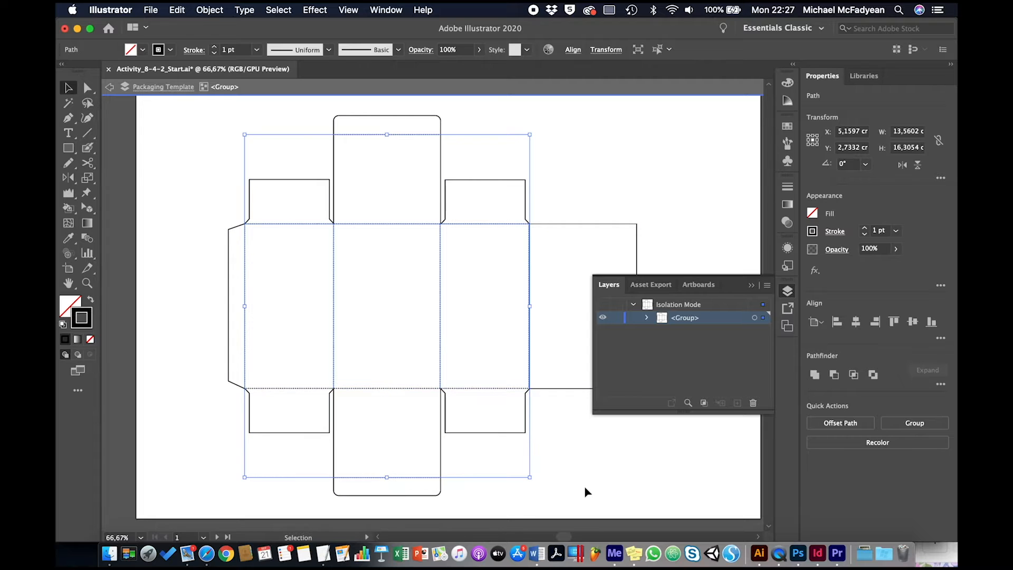
{"action": "left_click", "coordinate": [177, 10]}
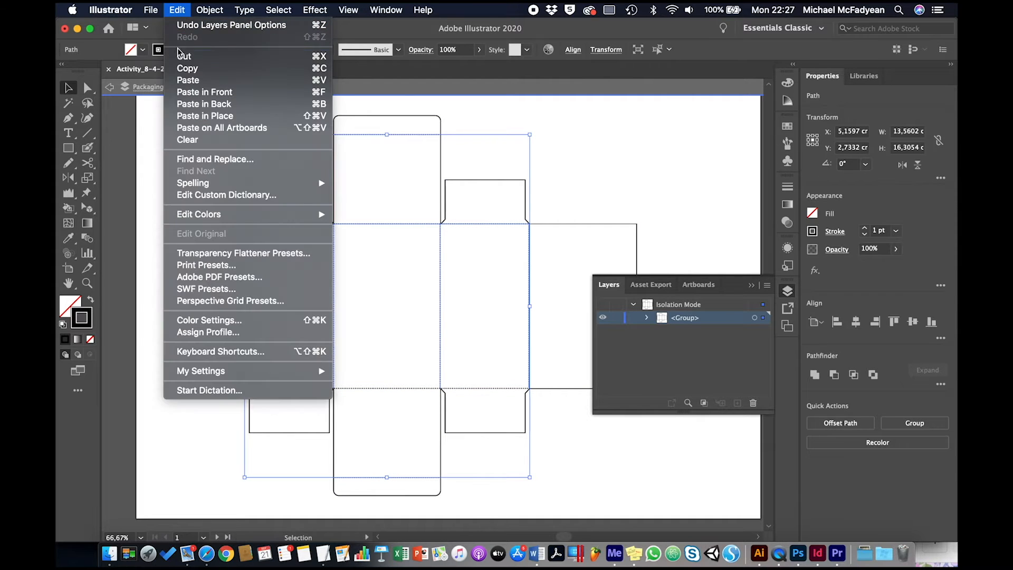
{"action": "left_click", "coordinate": [185, 69]}
{"action": "double_click", "coordinate": [704, 211]}
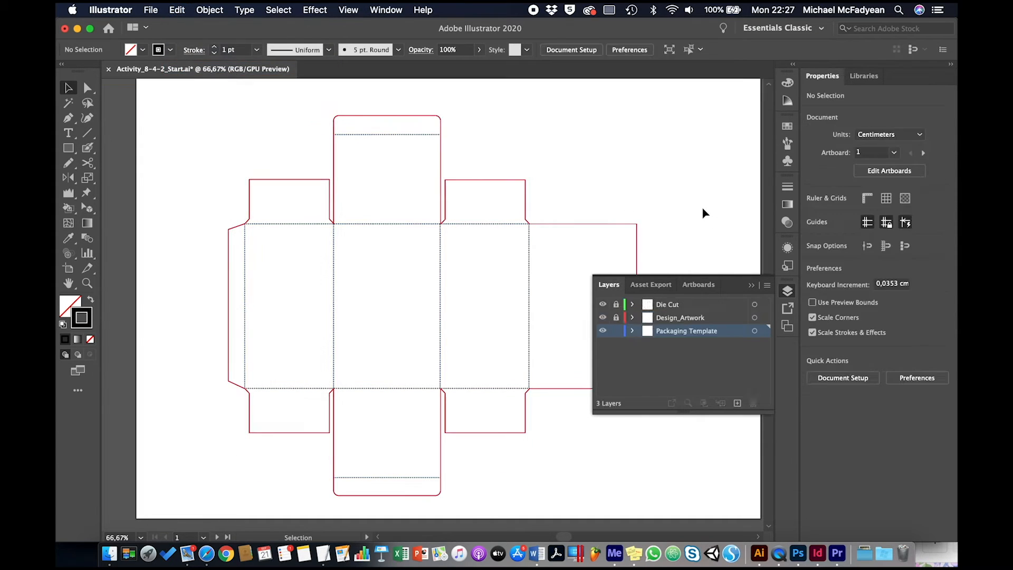
Step: Lock the Packaging Template layer and add a layer named Folds directly above it
{"action": "left_click", "coordinate": [737, 403]}
{"action": "double_click", "coordinate": [663, 329]}
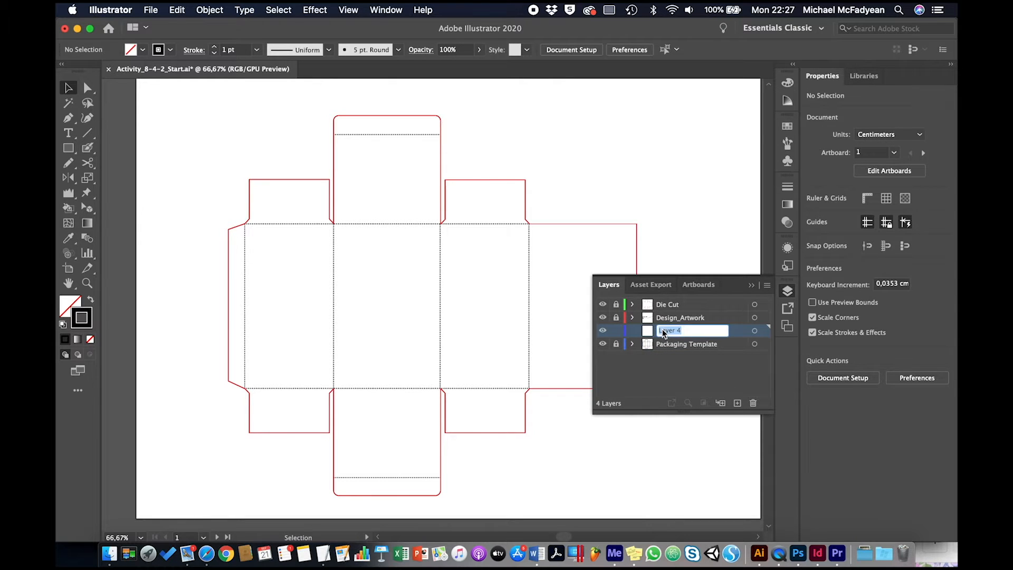
{"action": "type", "text": "Folds"}
{"action": "key", "text": "Return"}
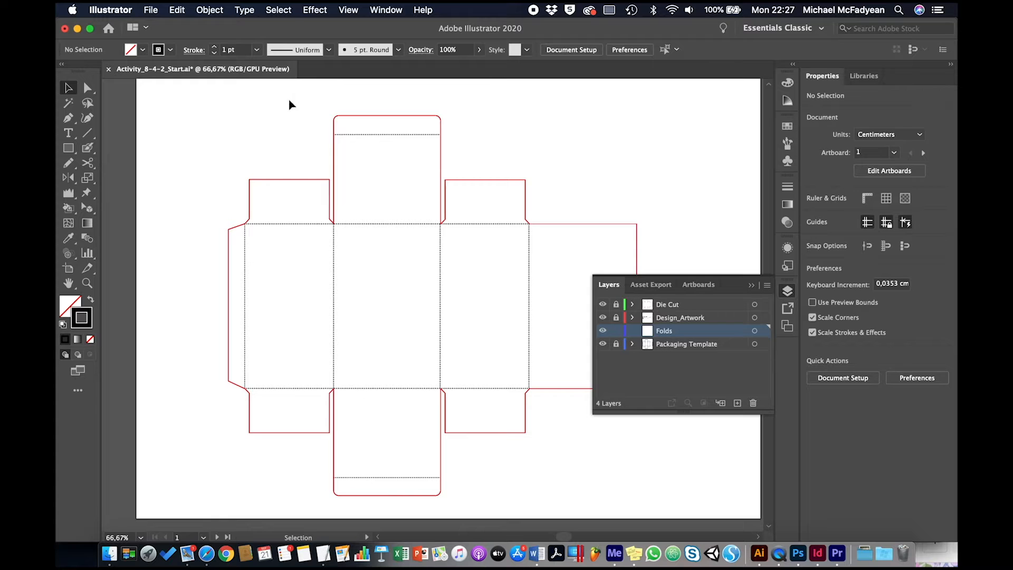
Step: Paste the copied fold lines in place on the Folds layer
{"action": "left_click", "coordinate": [177, 10]}
{"action": "left_click", "coordinate": [223, 116]}
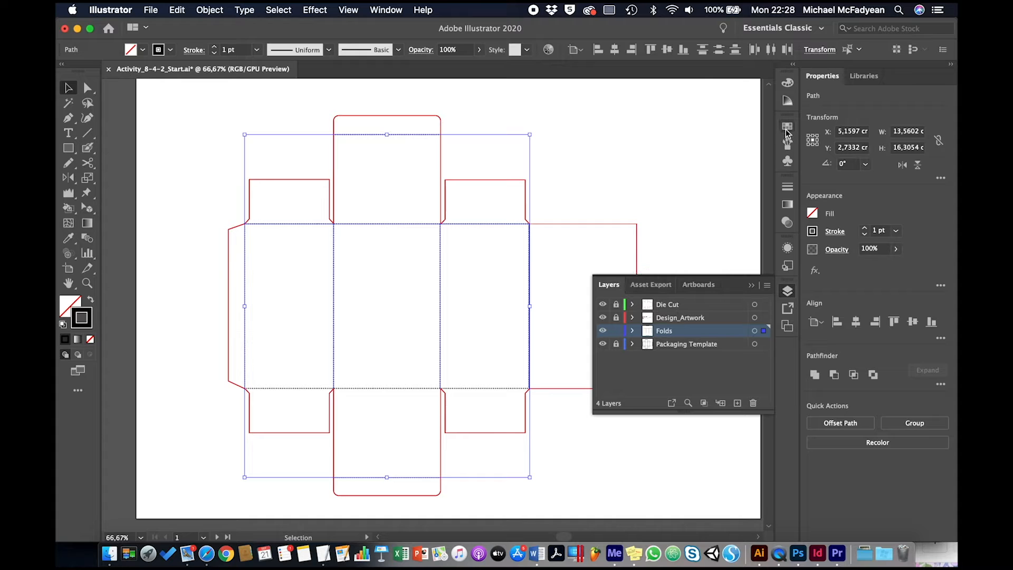
{"action": "left_click", "coordinate": [738, 158]}
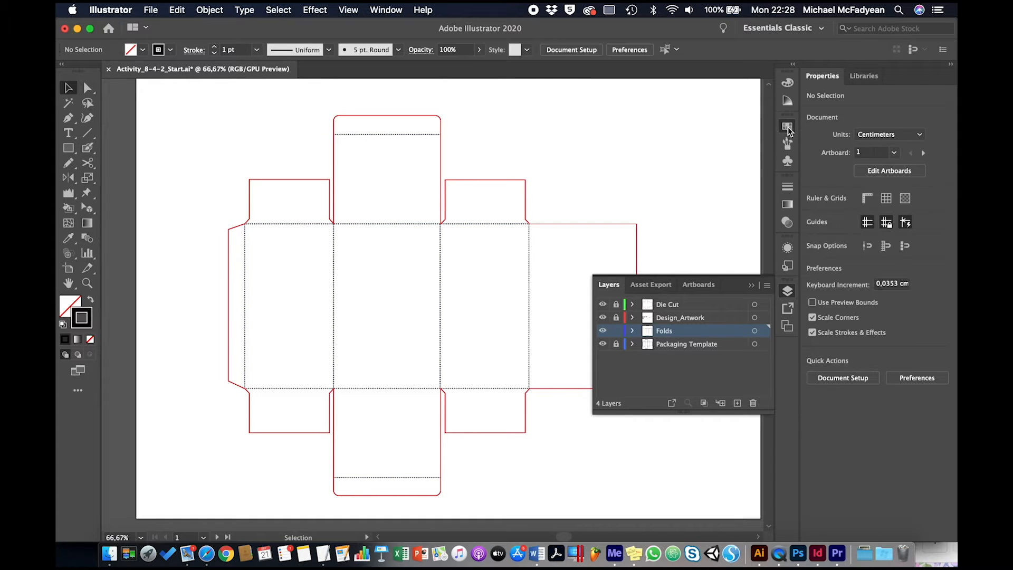
Step: Add PANTONE Process Blue C from the PANTONE+ Solid Coated color book to the document swatches
{"action": "left_click", "coordinate": [787, 127]}
{"action": "left_click", "coordinate": [633, 343]}
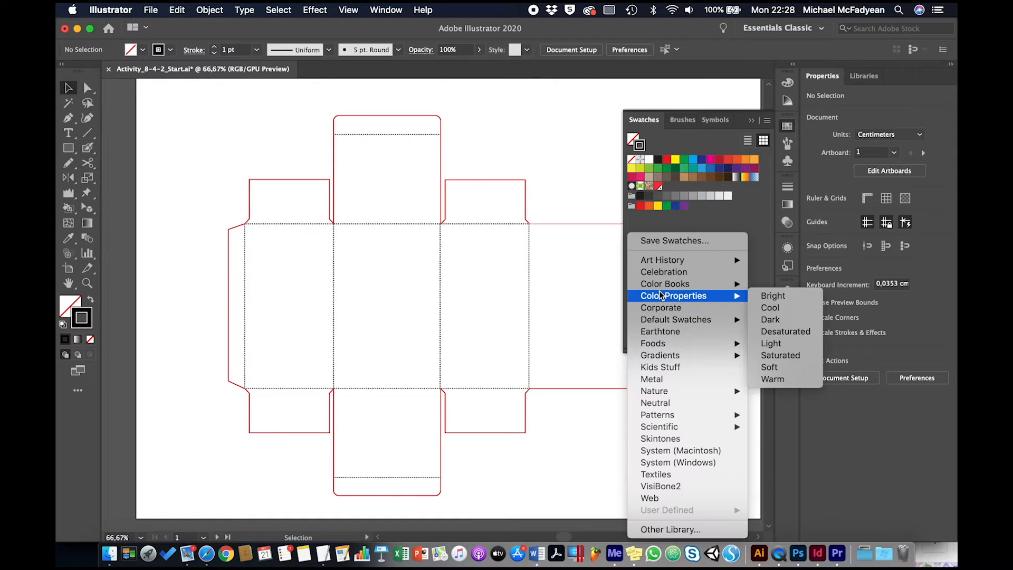
{"action": "mouse_move", "coordinate": [662, 284]}
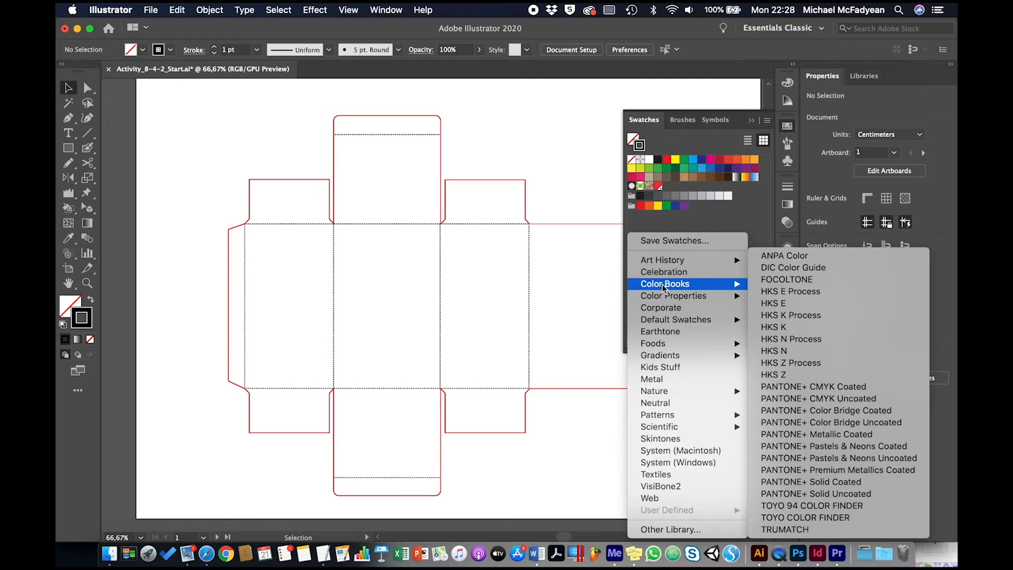
{"action": "left_click", "coordinate": [804, 482]}
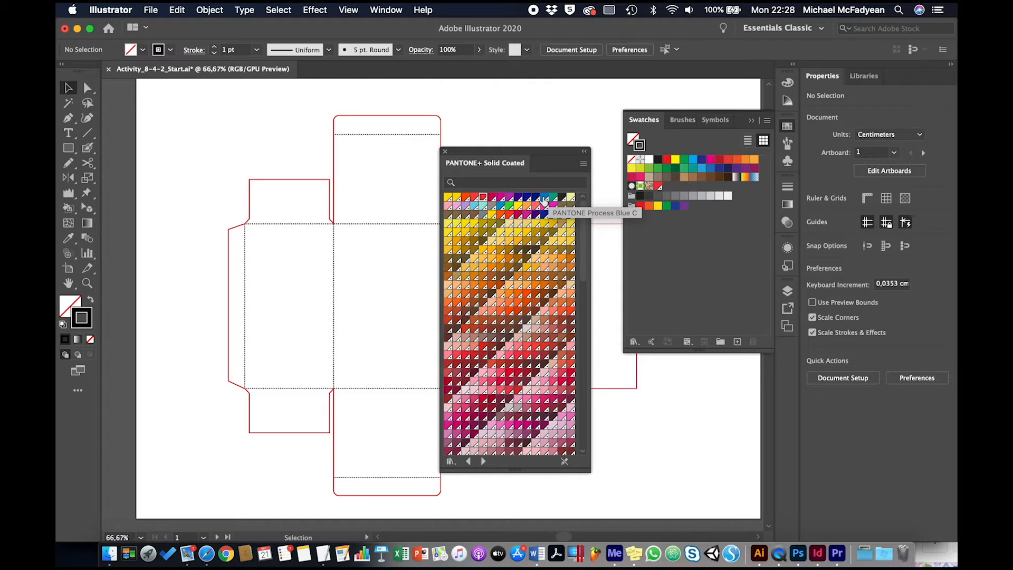
{"action": "left_click", "coordinate": [544, 200]}
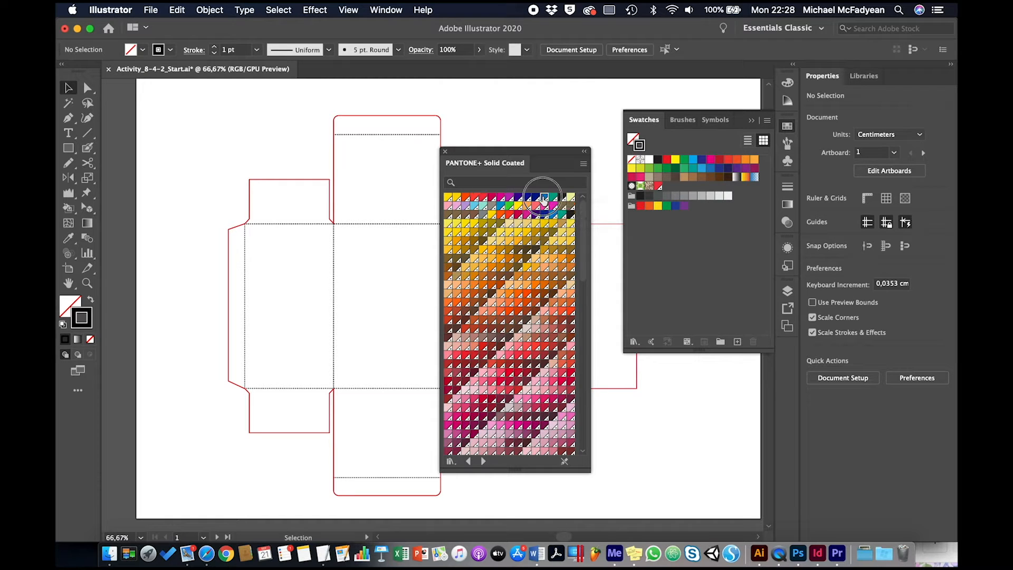
{"action": "left_click", "coordinate": [445, 151]}
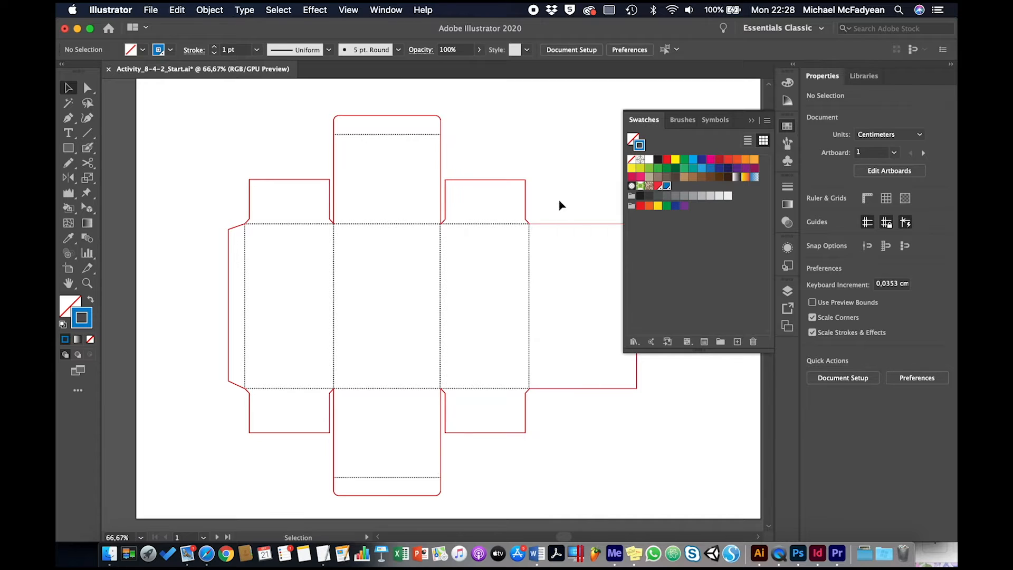
Step: Apply the PANTONE Process Blue C swatch to the stroke of everything on the Folds layer
{"action": "left_click", "coordinate": [787, 292]}
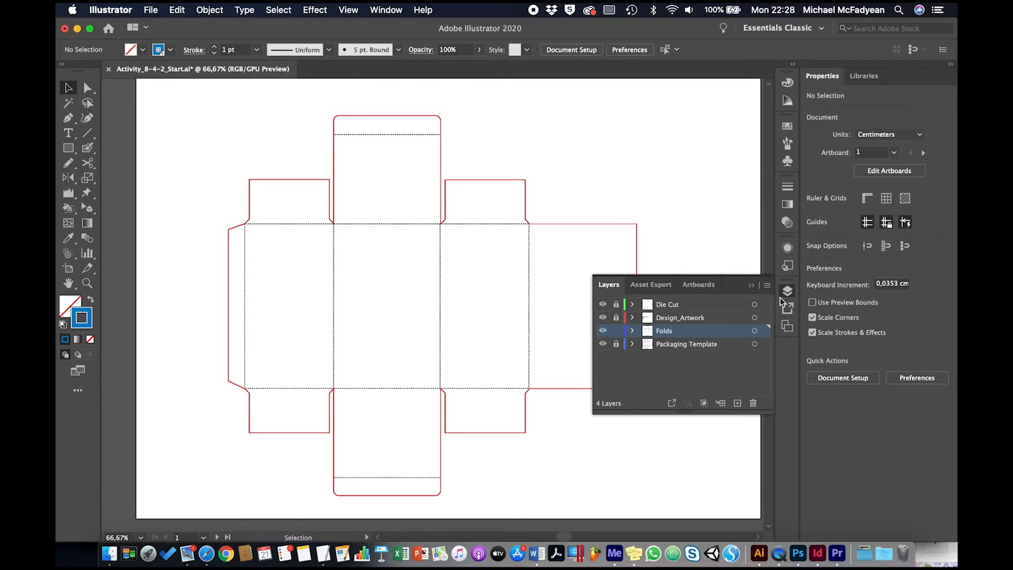
{"action": "left_click", "coordinate": [754, 331]}
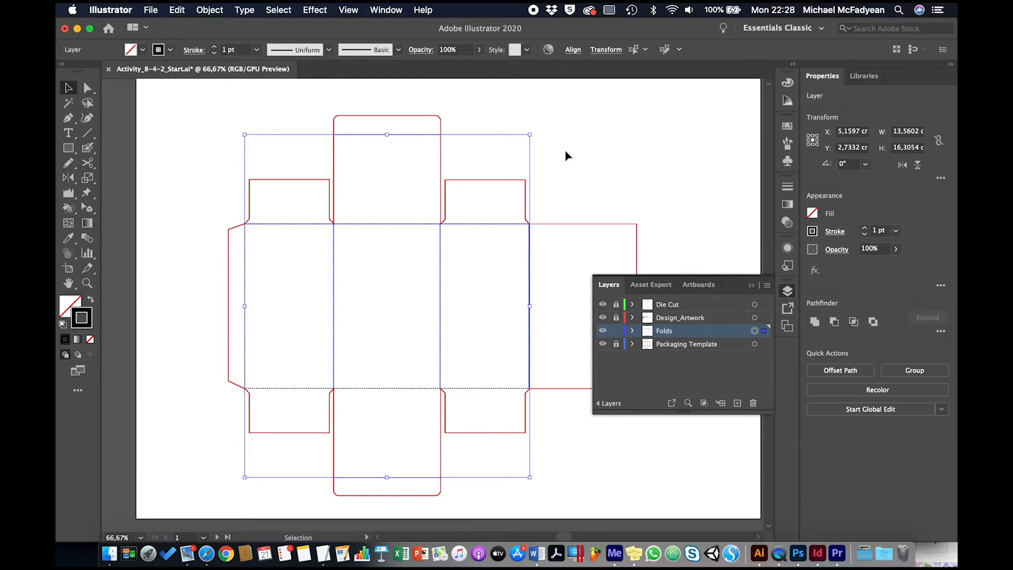
{"action": "left_click", "coordinate": [170, 50]}
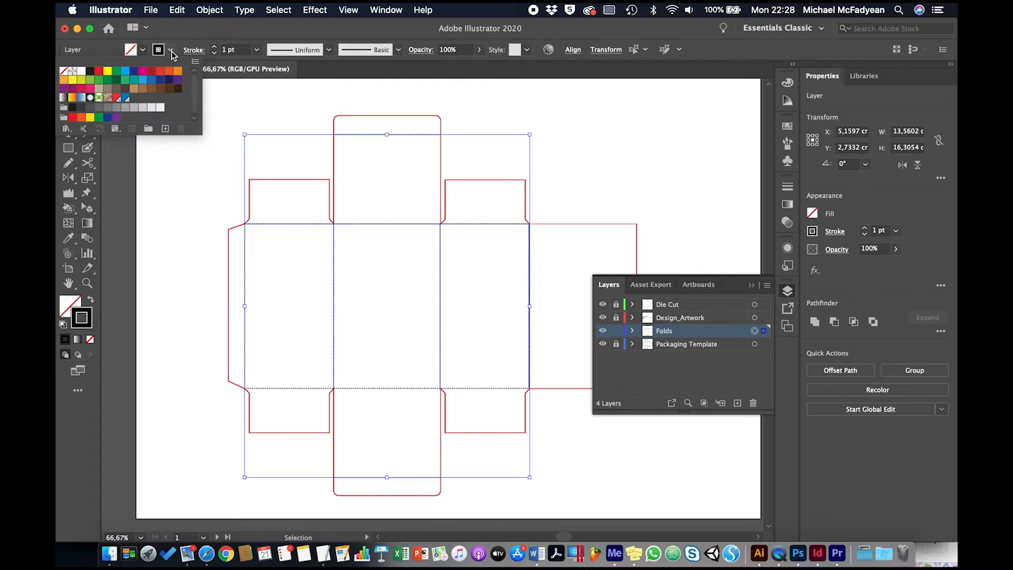
{"action": "left_click", "coordinate": [125, 98]}
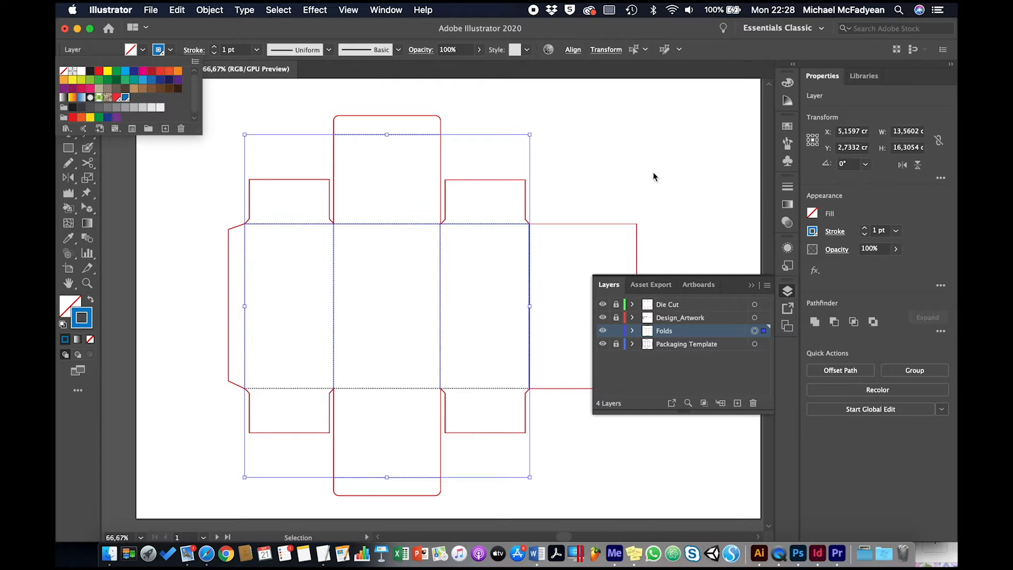
{"action": "left_click", "coordinate": [667, 171]}
{"action": "left_click", "coordinate": [668, 172]}
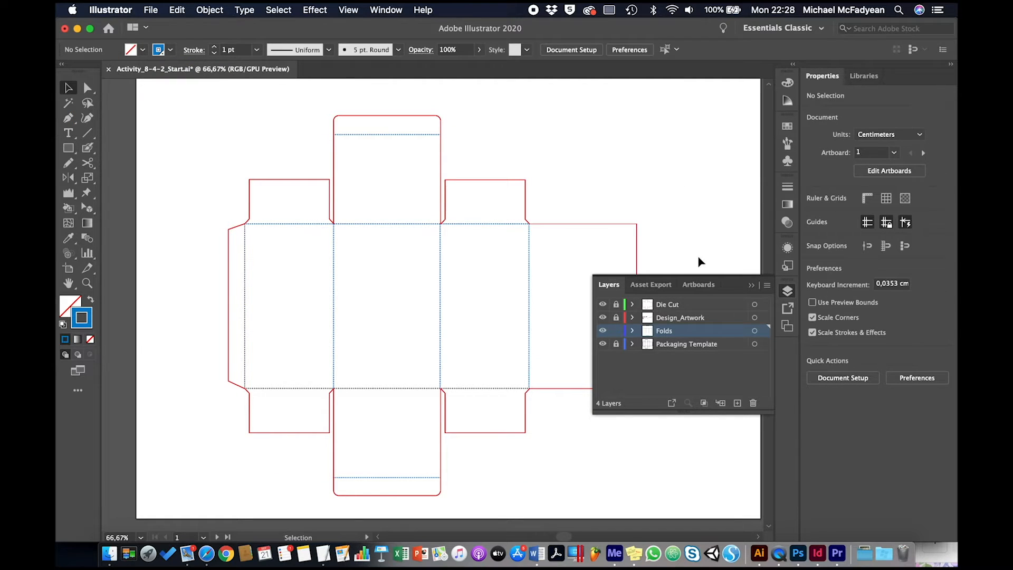
Step: Hide the Packaging Template layer briefly to check the copied fold lines for gaps
{"action": "left_click", "coordinate": [752, 285]}
{"action": "left_click", "coordinate": [786, 292]}
{"action": "left_click", "coordinate": [603, 346]}
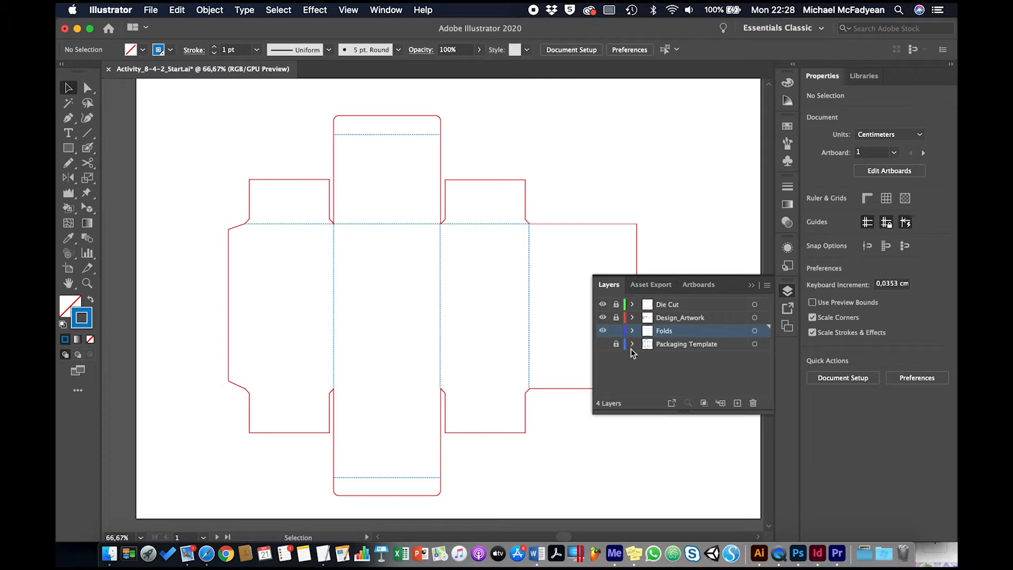
{"action": "left_click", "coordinate": [603, 344]}
Step: Unlock the Packaging Template layer and copy the lower horizontal fold line across the box panels from its group
{"action": "left_click", "coordinate": [616, 344]}
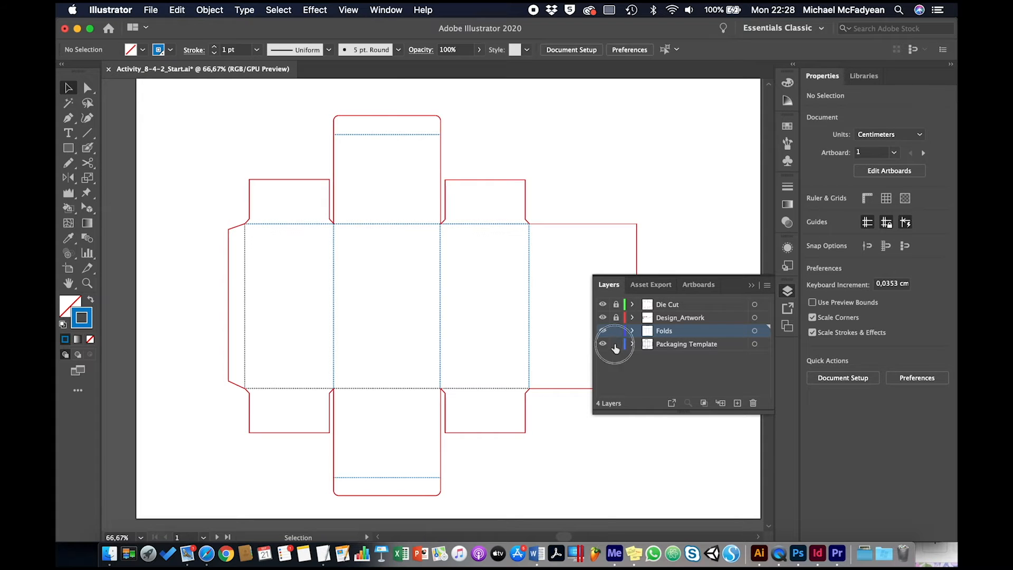
{"action": "left_click", "coordinate": [503, 392]}
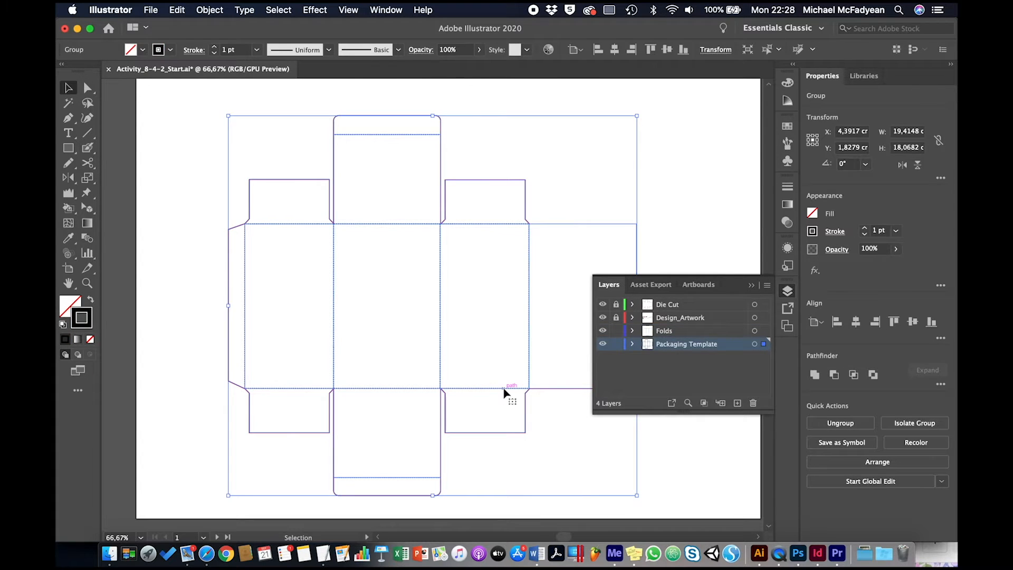
{"action": "double_click", "coordinate": [503, 391]}
{"action": "left_click", "coordinate": [503, 391]}
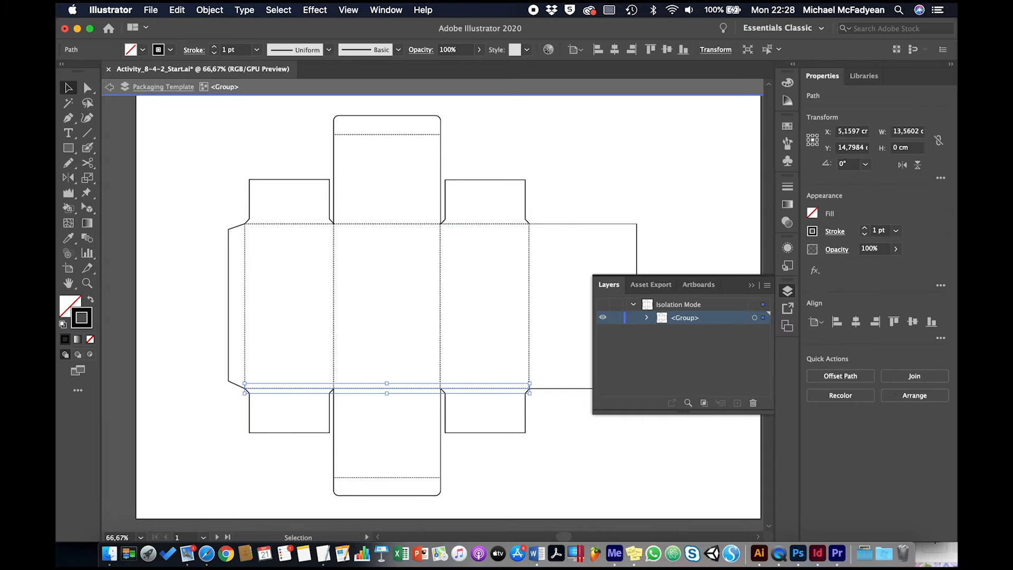
{"action": "left_click", "coordinate": [178, 10]}
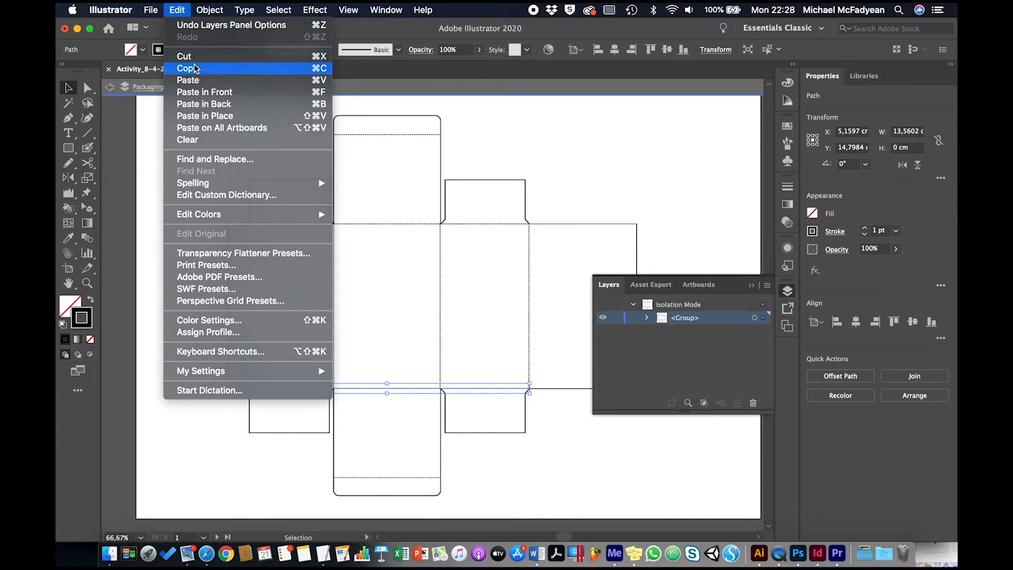
{"action": "left_click", "coordinate": [194, 68]}
{"action": "double_click", "coordinate": [689, 124]}
Step: With Packaging Template locked, paste the copied fold line in place on the Folds layer and give it a PANTONE Process Blue C stroke
{"action": "left_click", "coordinate": [653, 330]}
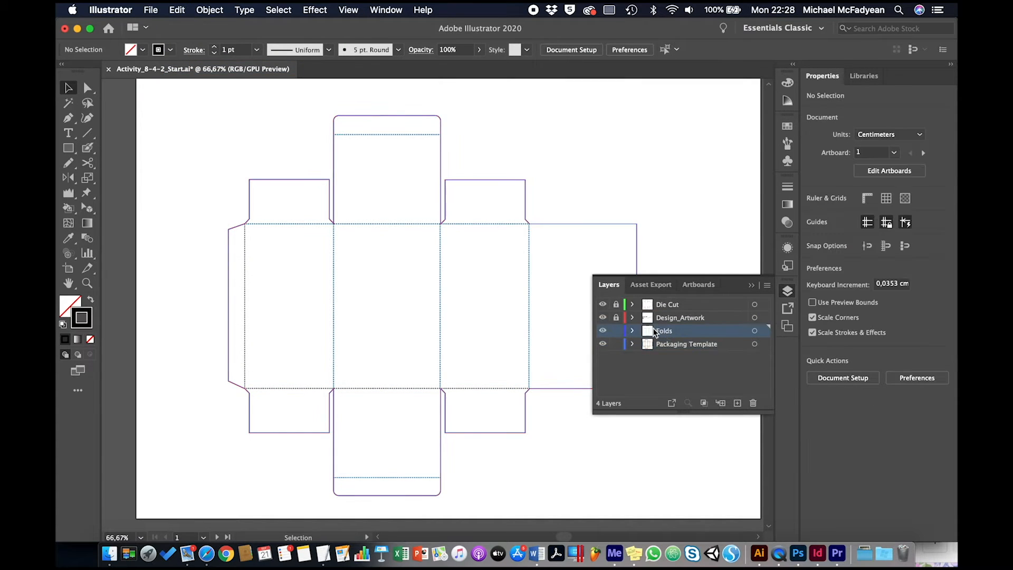
{"action": "left_click", "coordinate": [615, 343]}
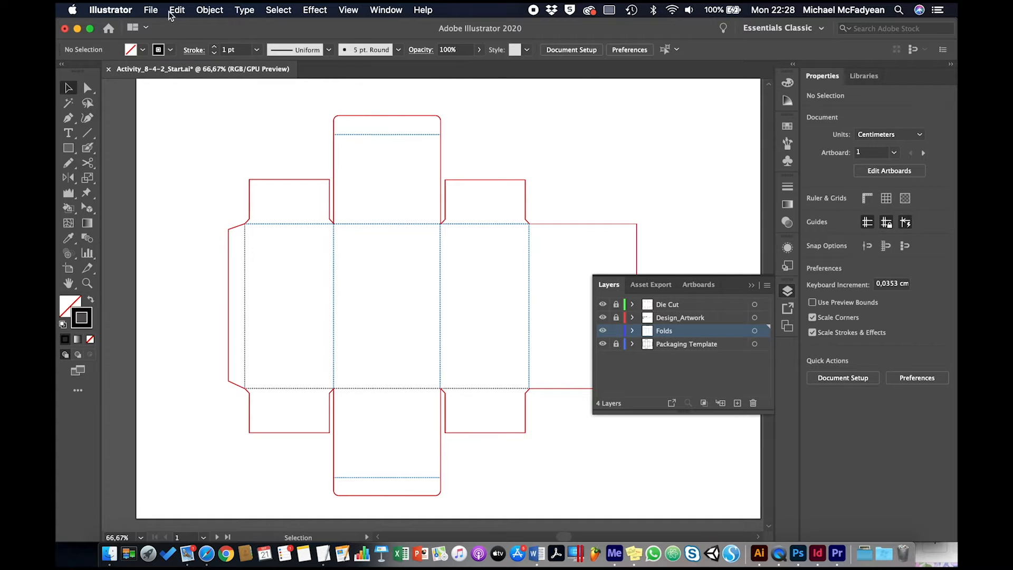
{"action": "left_click", "coordinate": [174, 11]}
{"action": "left_click", "coordinate": [200, 115]}
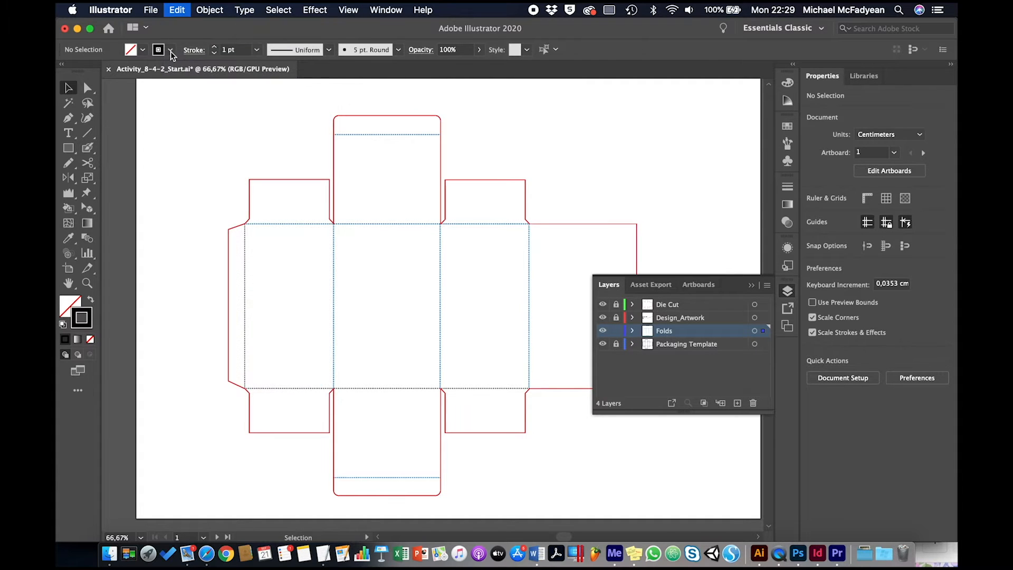
{"action": "left_click", "coordinate": [171, 50]}
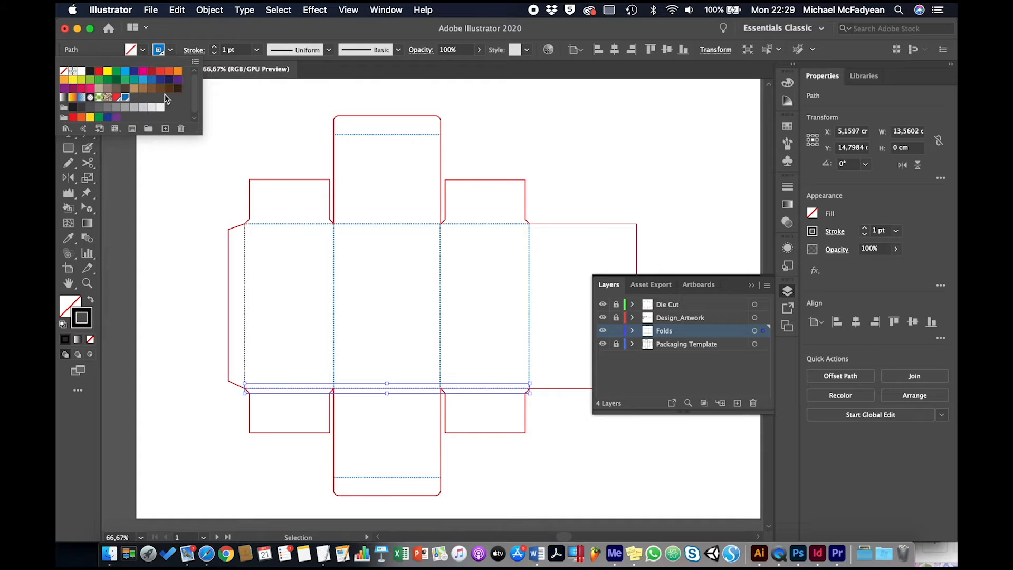
{"action": "left_click", "coordinate": [652, 117]}
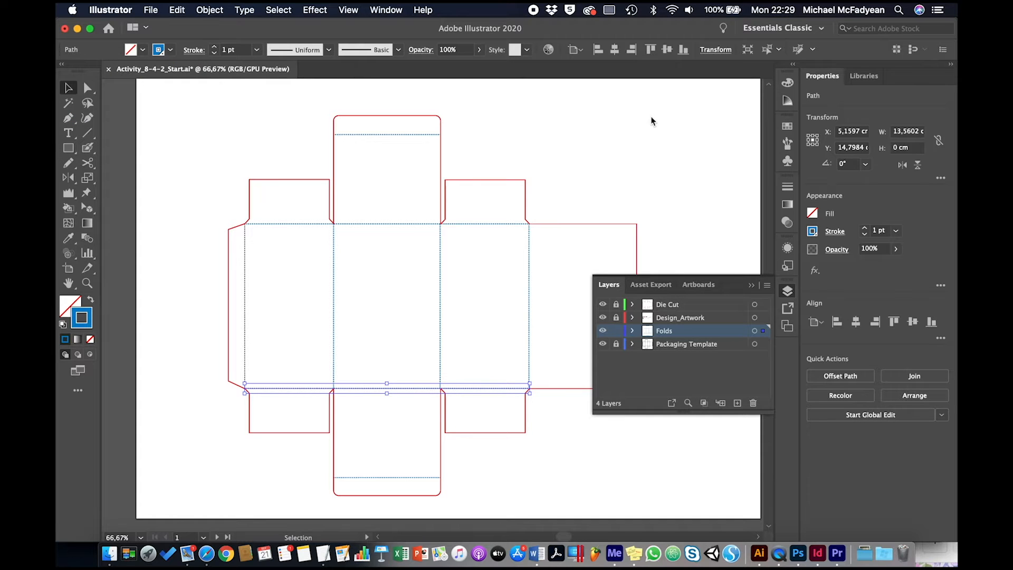
Step: Hide and show the Packaging Template layer to check the complete set of fold lines
{"action": "left_click", "coordinate": [602, 344]}
{"action": "left_click", "coordinate": [691, 217]}
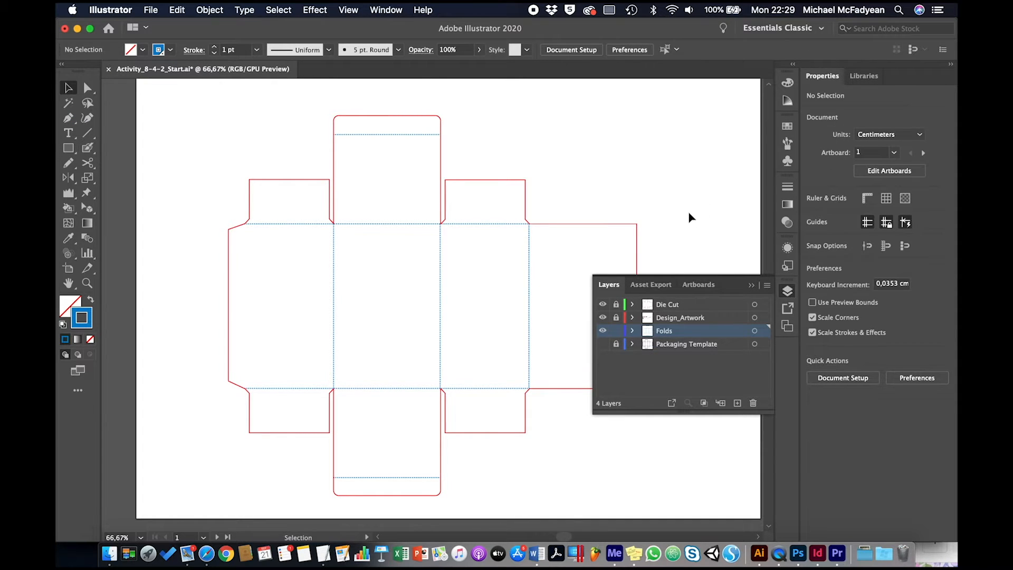
{"action": "left_click", "coordinate": [603, 344]}
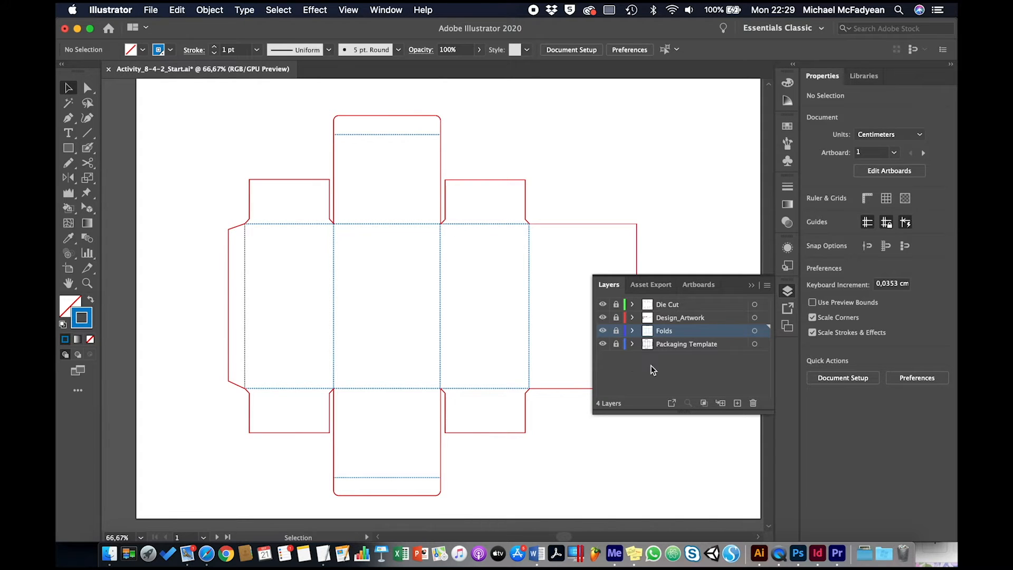
Step: Lock the Folds layer and move it between the Die Cut and Design_Artwork layers
{"action": "left_click_drag", "start_coordinate": [685, 332], "coordinate": [679, 314]}
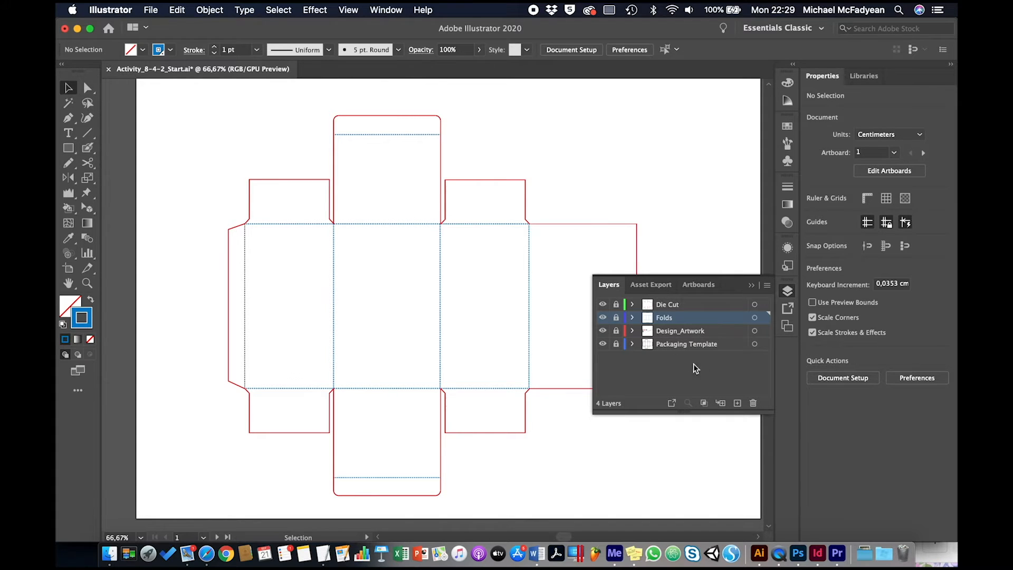
Step: Create a layer named Glue and place it between the Folds and Design_Artwork layers
{"action": "left_click", "coordinate": [737, 405]}
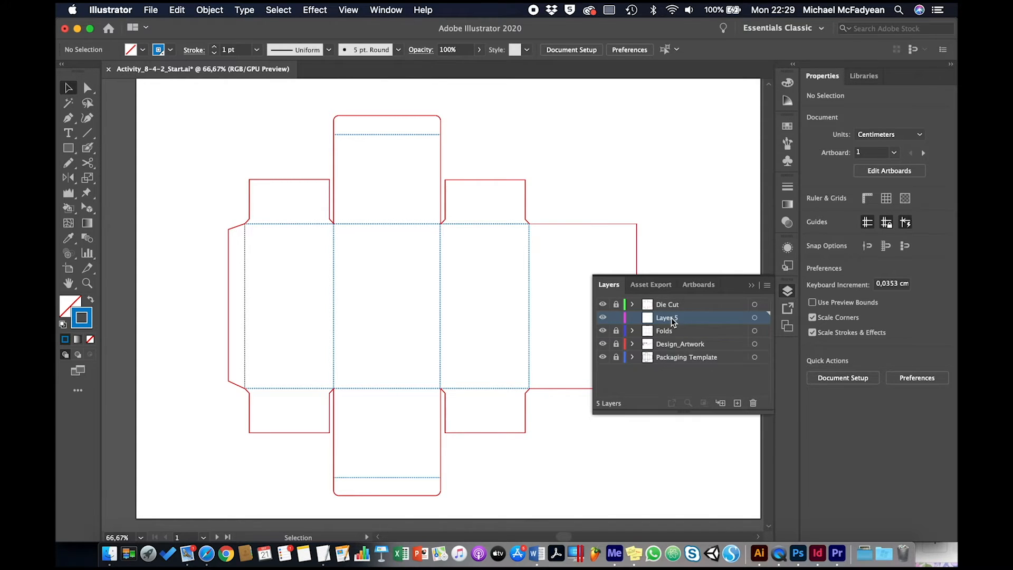
{"action": "double_click", "coordinate": [671, 318]}
{"action": "type", "text": "Glue"}
{"action": "key", "text": "Return"}
{"action": "left_click_drag", "start_coordinate": [680, 320], "coordinate": [680, 340]}
Step: Draw a rectangle about 0.77 by 7.14 cm over the side glue flap, with a yellow PANTONE+ Solid Coated fill and no stroke
{"action": "left_click", "coordinate": [68, 148]}
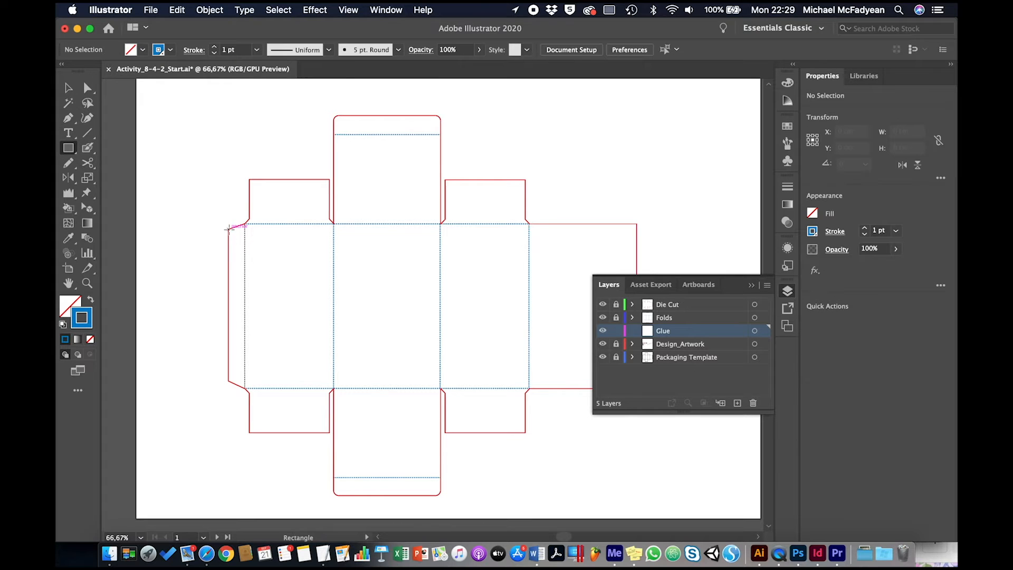
{"action": "left_click_drag", "start_coordinate": [229, 228], "coordinate": [245, 379]}
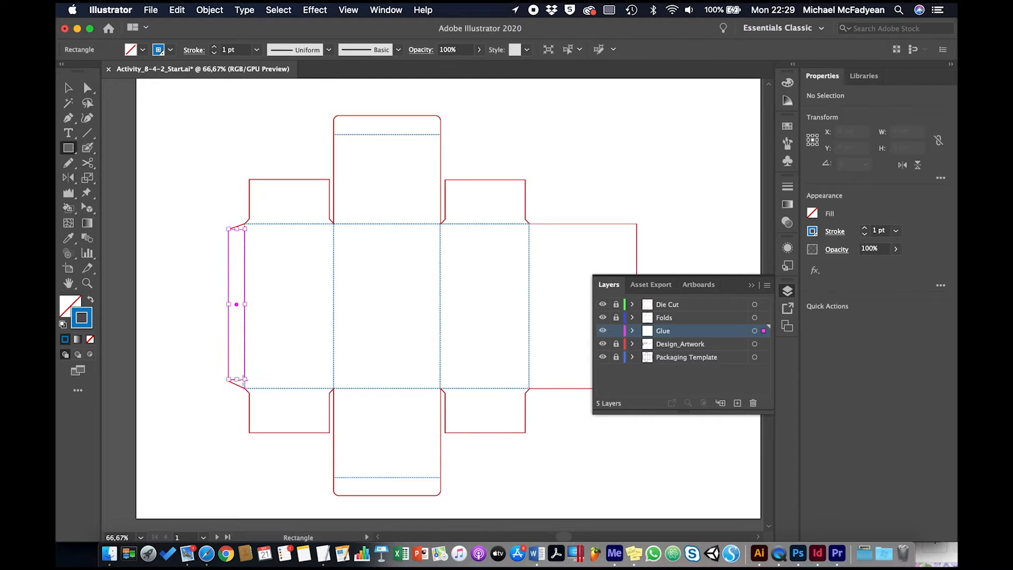
{"action": "left_click", "coordinate": [787, 129]}
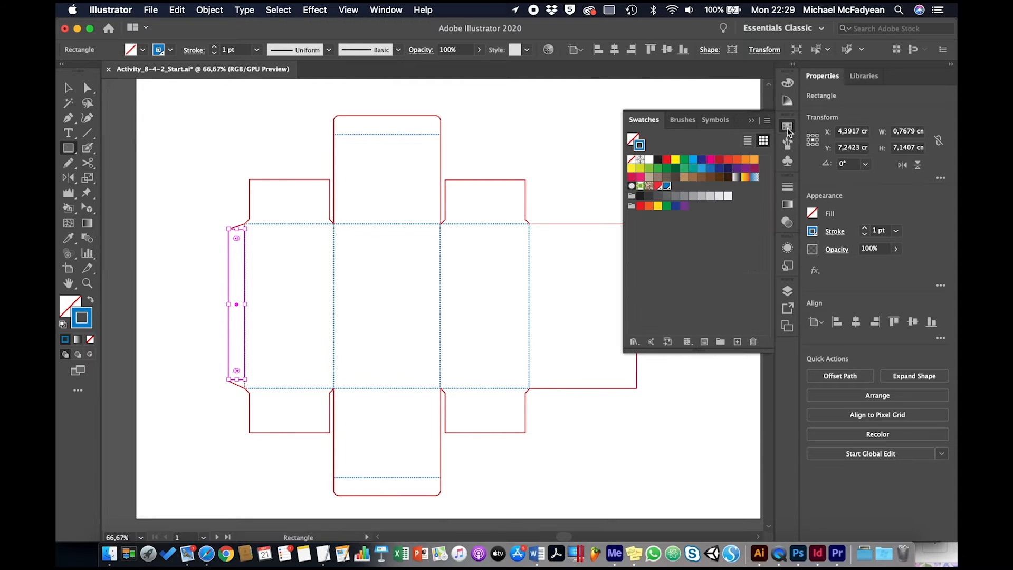
{"action": "left_click", "coordinate": [632, 344]}
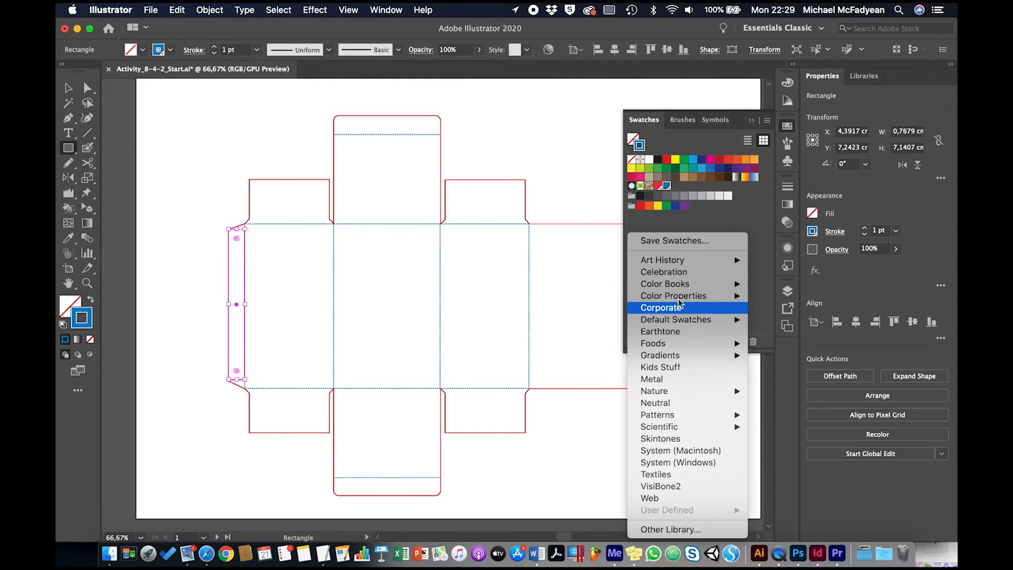
{"action": "mouse_move", "coordinate": [732, 282]}
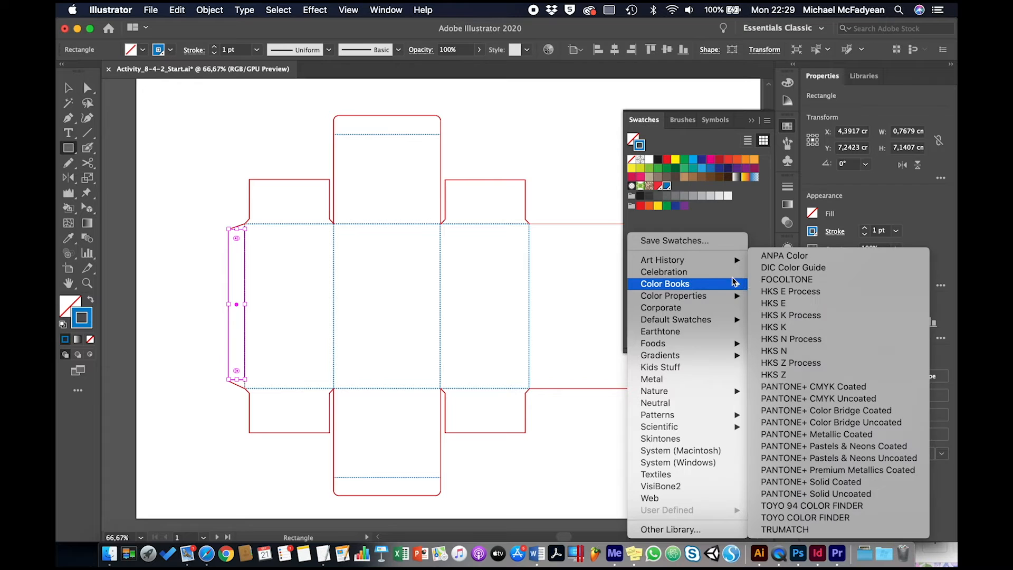
{"action": "left_click", "coordinate": [822, 481]}
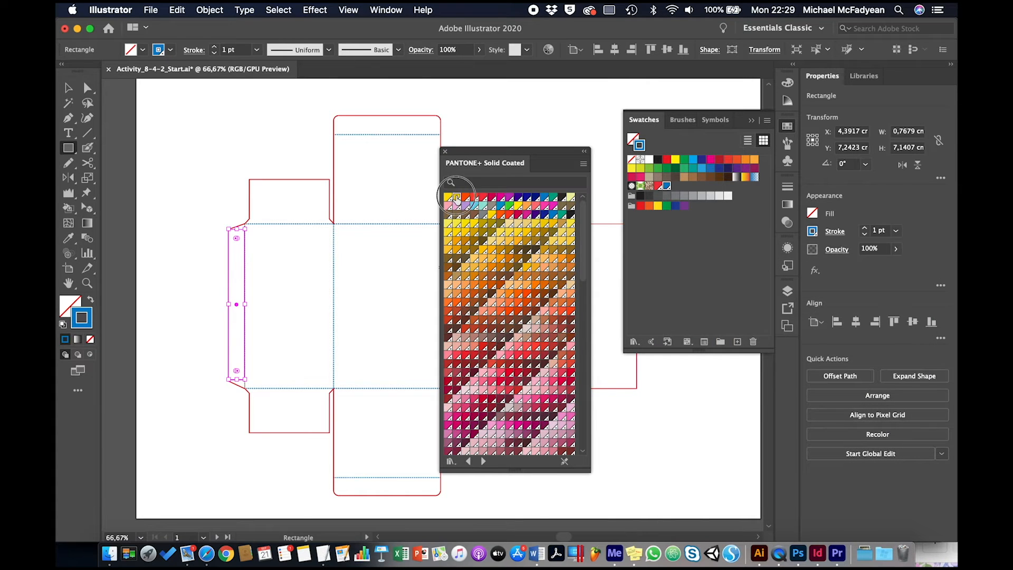
{"action": "left_click", "coordinate": [457, 199]}
{"action": "left_click", "coordinate": [446, 155]}
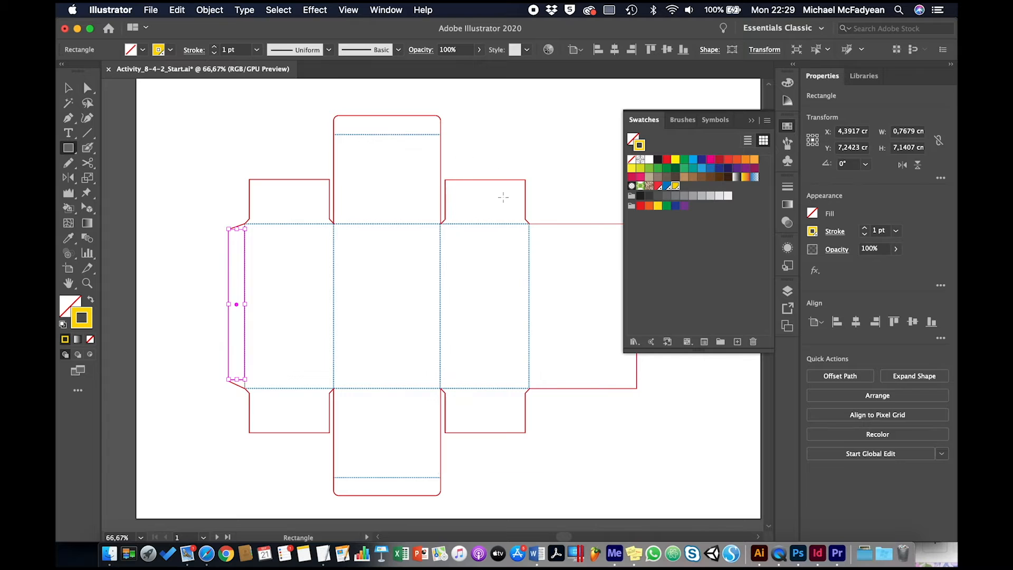
{"action": "left_click", "coordinate": [91, 300]}
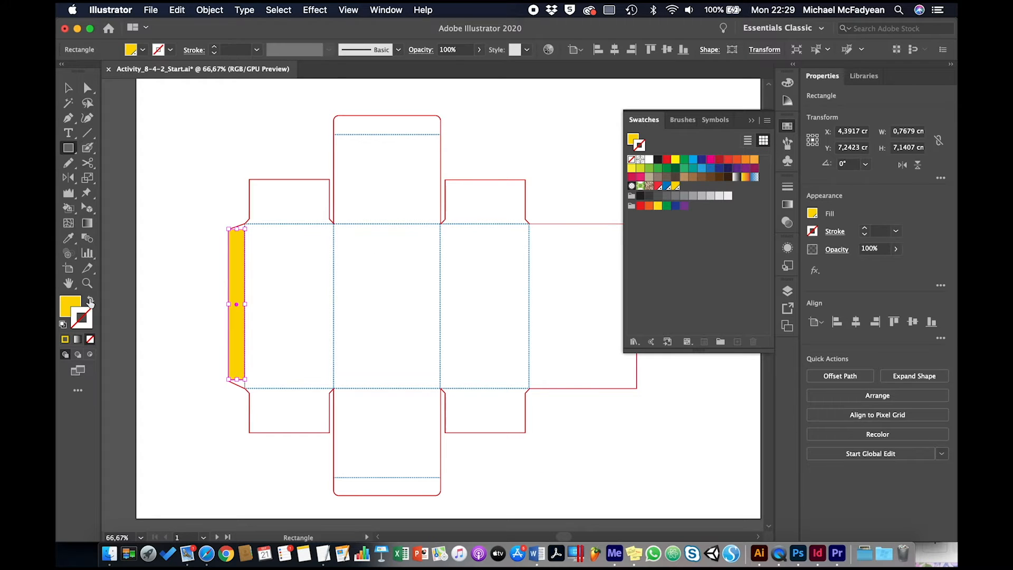
Step: Lock the Glue layer
{"action": "left_click", "coordinate": [68, 103]}
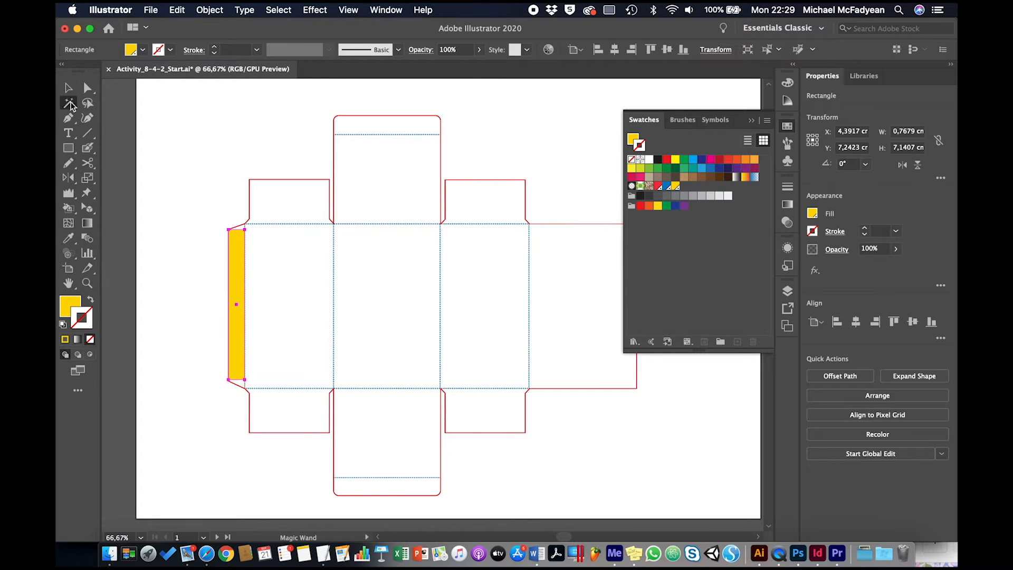
{"action": "left_click", "coordinate": [786, 291]}
{"action": "left_click", "coordinate": [616, 330]}
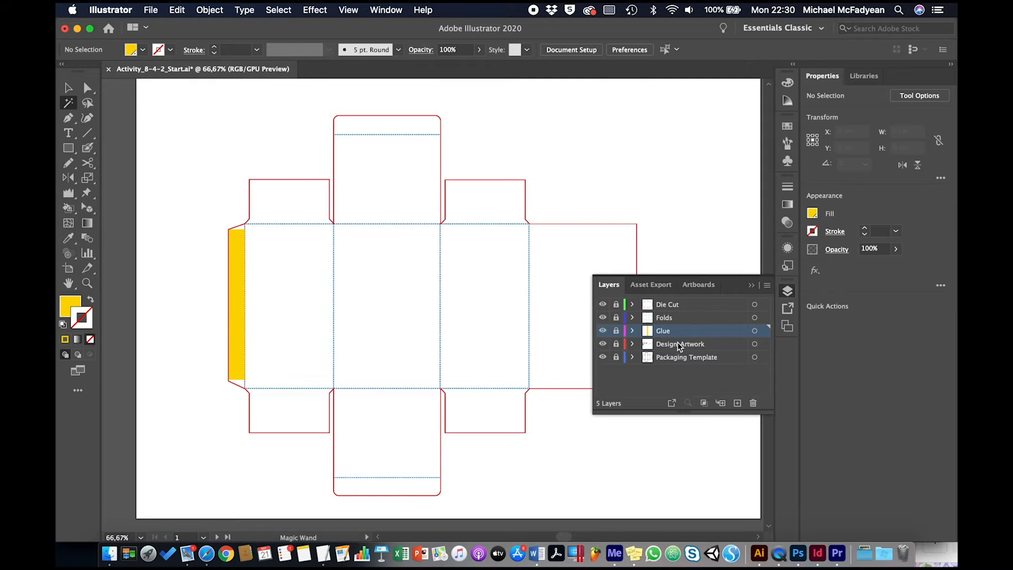
Step: Unlock Packaging Template, hide all the other layers and copy the box's outer cut outline from its group
{"action": "left_click", "coordinate": [616, 357]}
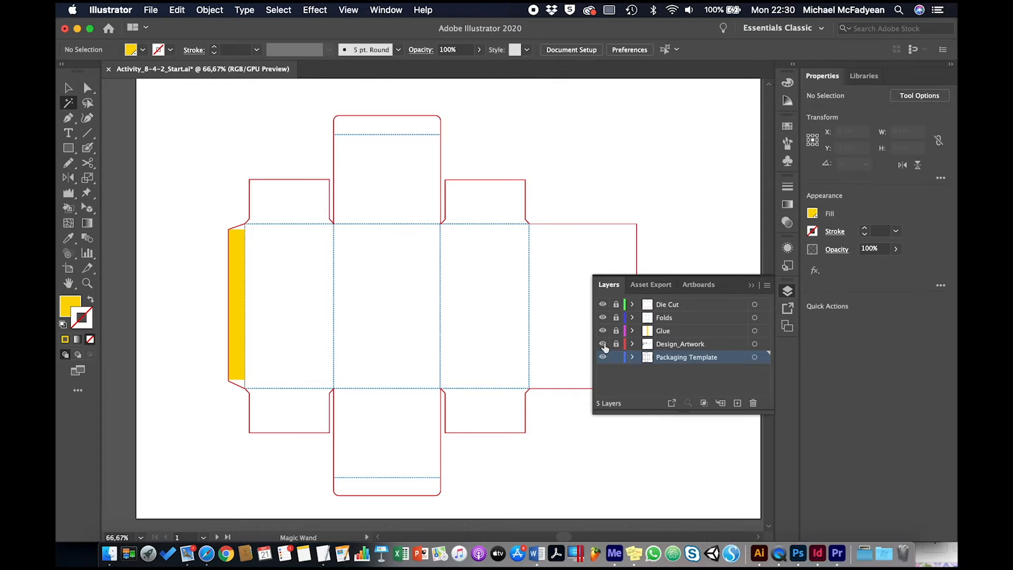
{"action": "left_click_drag", "start_coordinate": [603, 343], "coordinate": [604, 307]}
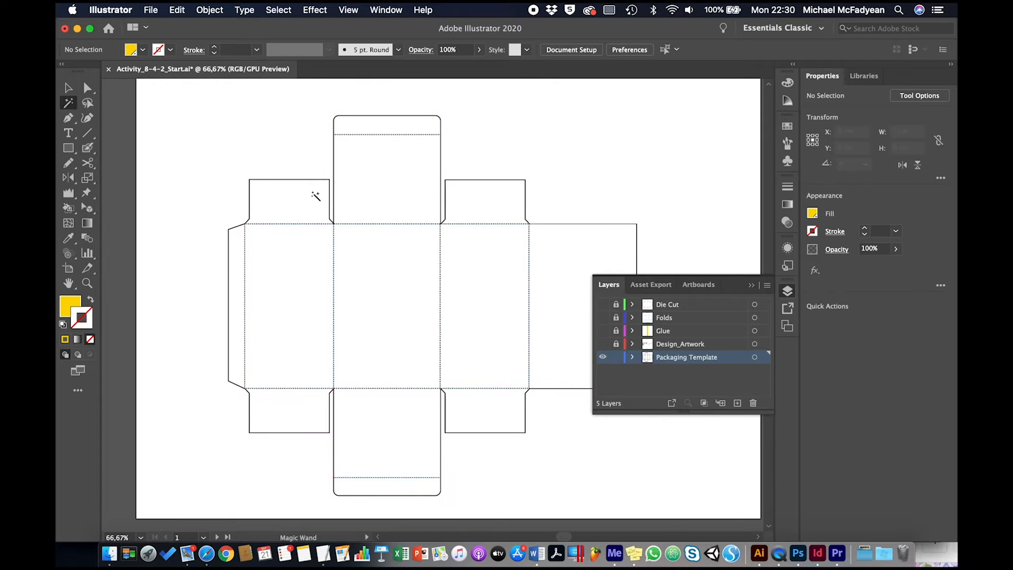
{"action": "left_click", "coordinate": [68, 88]}
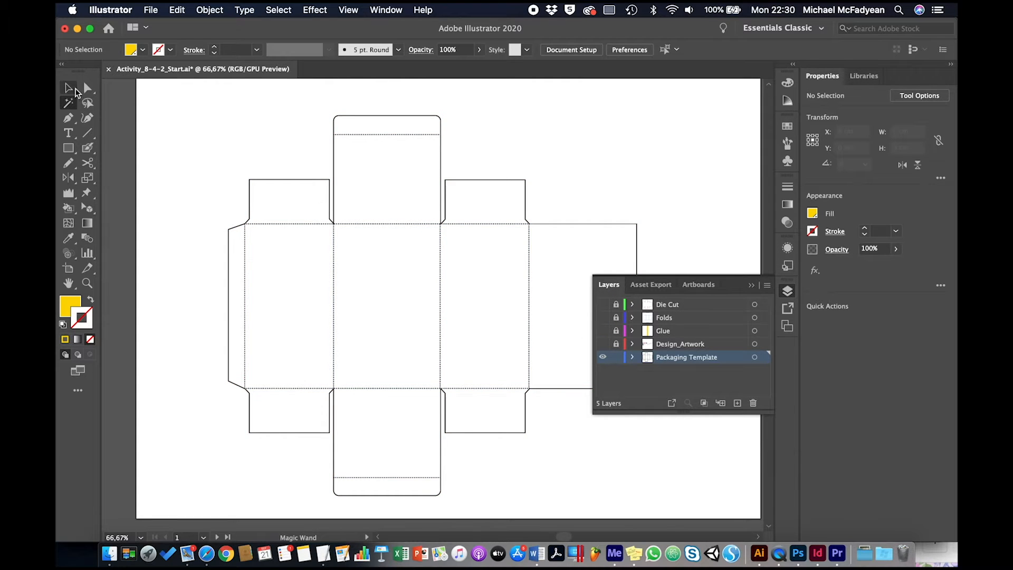
{"action": "double_click", "coordinate": [250, 203]}
{"action": "left_click", "coordinate": [251, 205]}
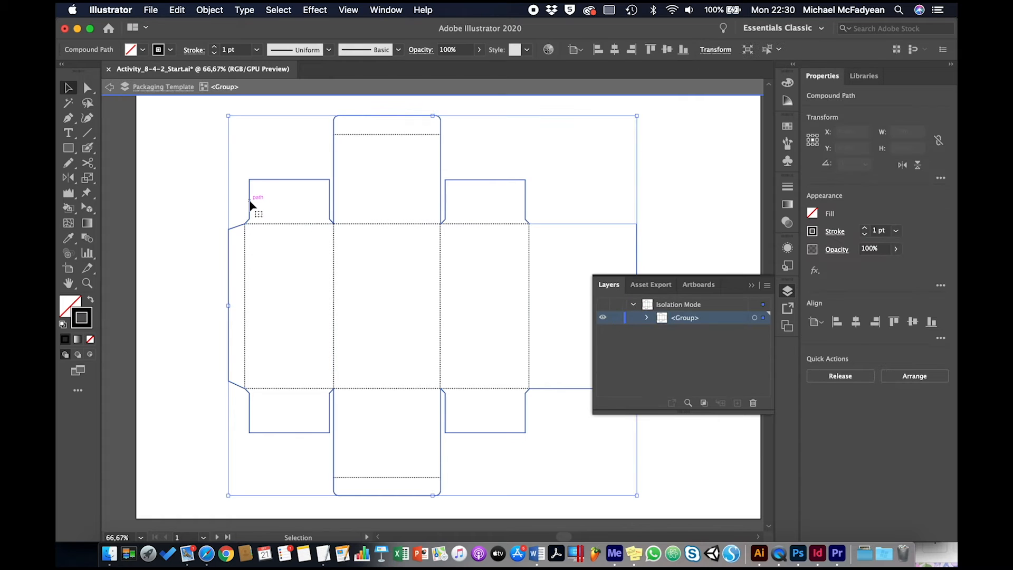
{"action": "left_click", "coordinate": [178, 10]}
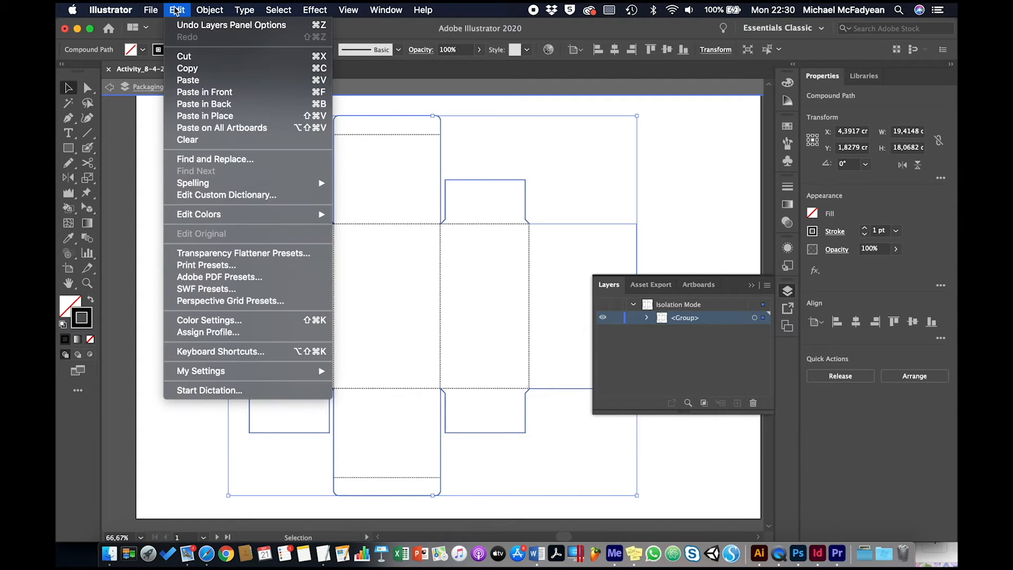
{"action": "left_click", "coordinate": [180, 69]}
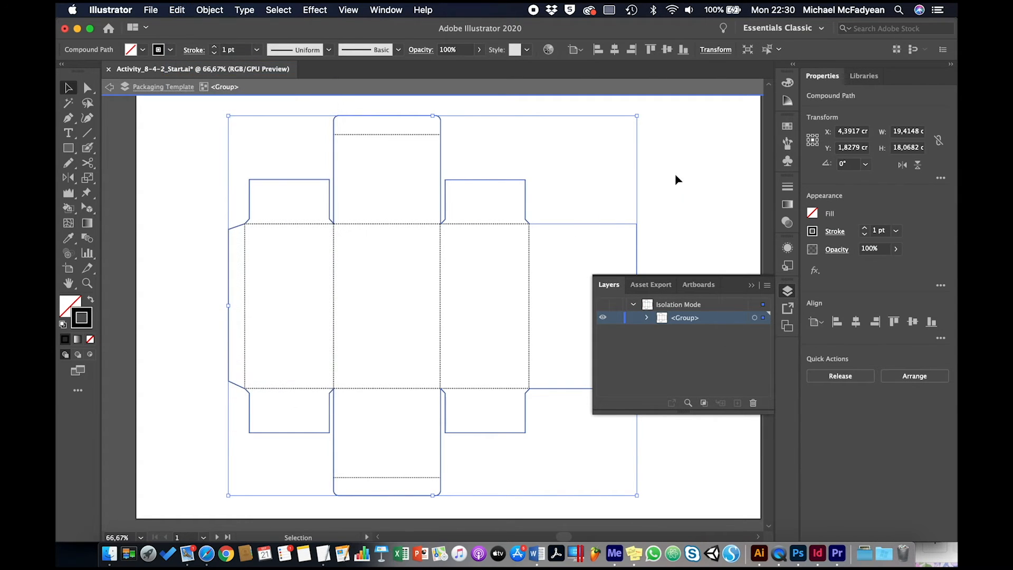
Step: Exit the group's isolation mode, show the four hidden layers again and lock Packaging Template
{"action": "double_click", "coordinate": [689, 173]}
{"action": "left_click_drag", "start_coordinate": [602, 343], "coordinate": [602, 304]}
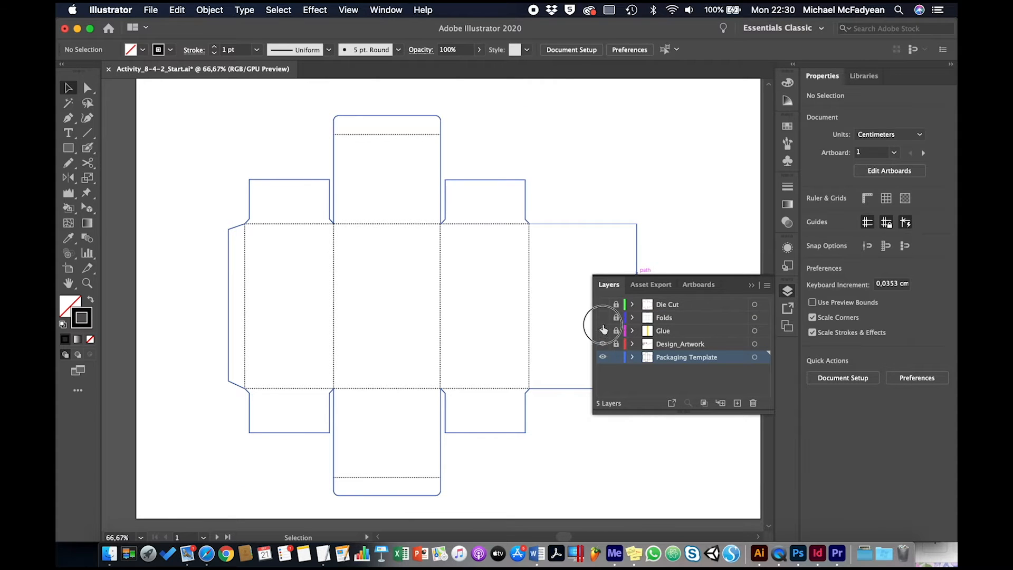
{"action": "left_click", "coordinate": [616, 357]}
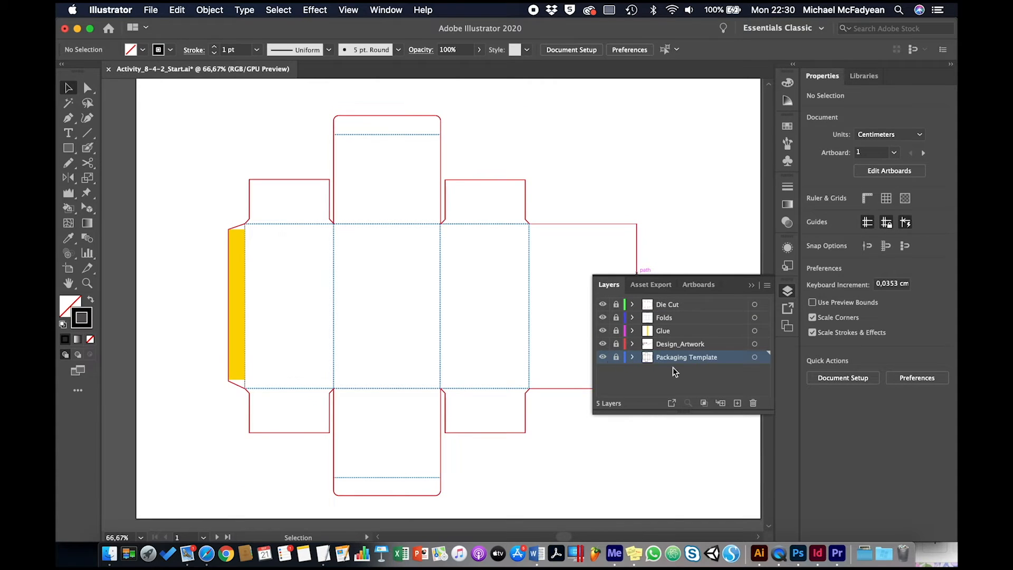
Step: Create a layer named Bleed directly above Packaging Template and paste the copied cut outline in place on it
{"action": "left_click", "coordinate": [737, 403]}
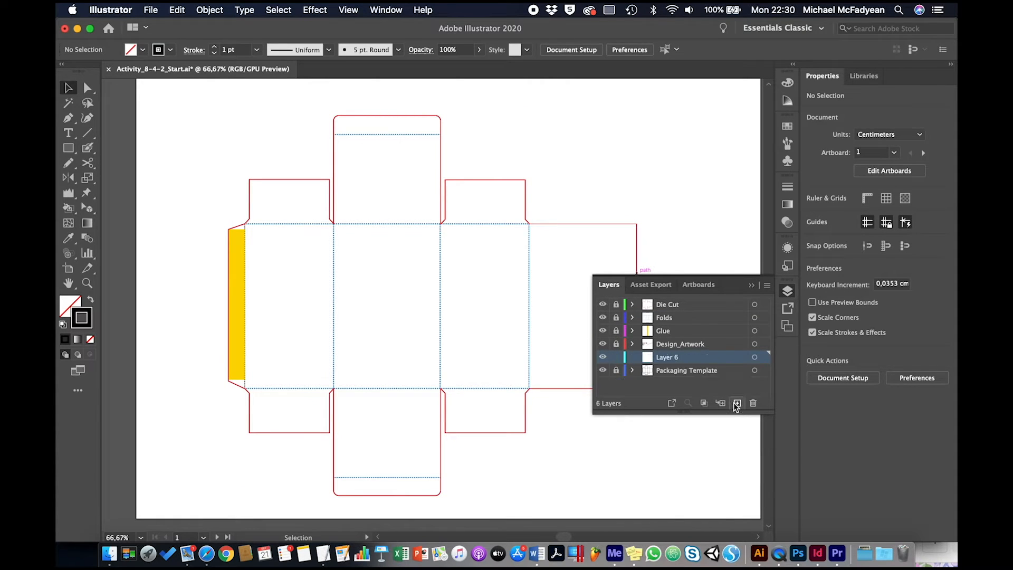
{"action": "double_click", "coordinate": [667, 358]}
{"action": "type", "text": "Bleed"}
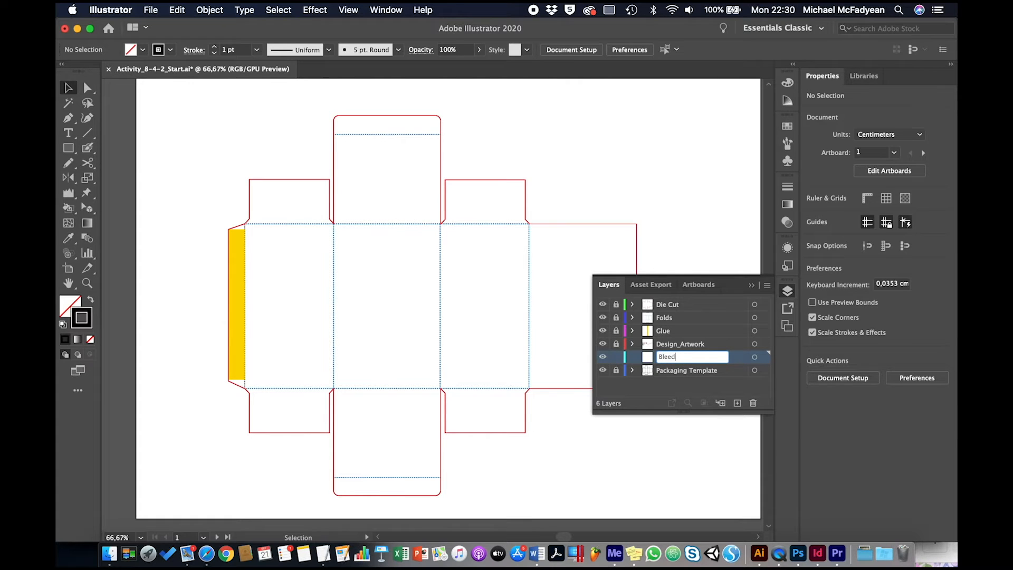
{"action": "key", "text": "Return"}
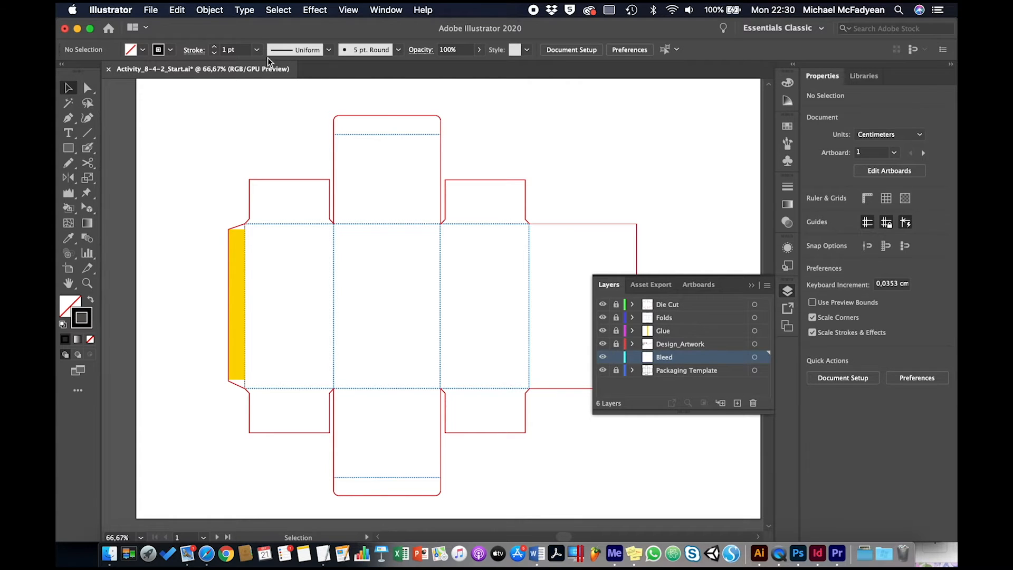
{"action": "left_click", "coordinate": [178, 13]}
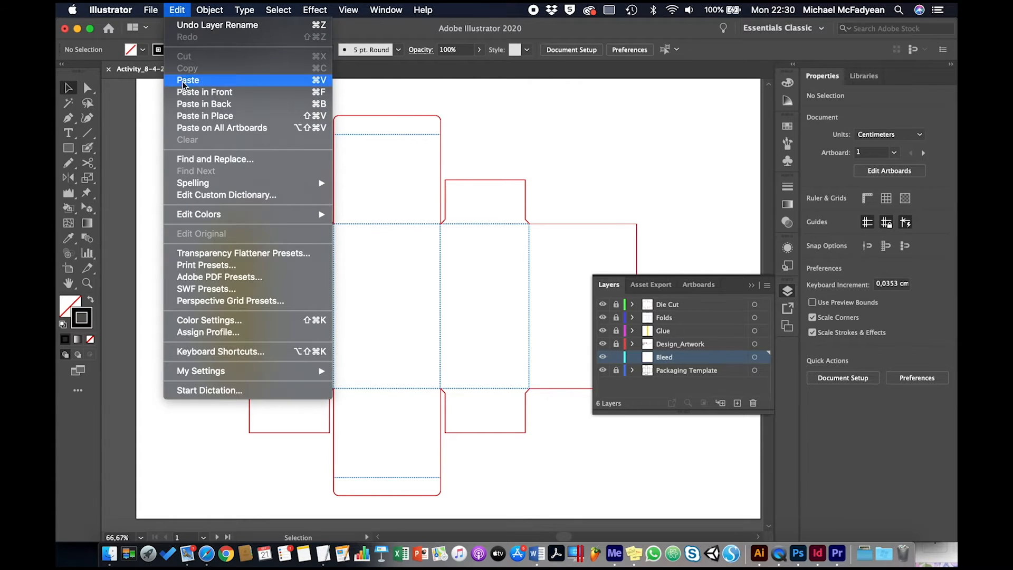
{"action": "left_click", "coordinate": [206, 117]}
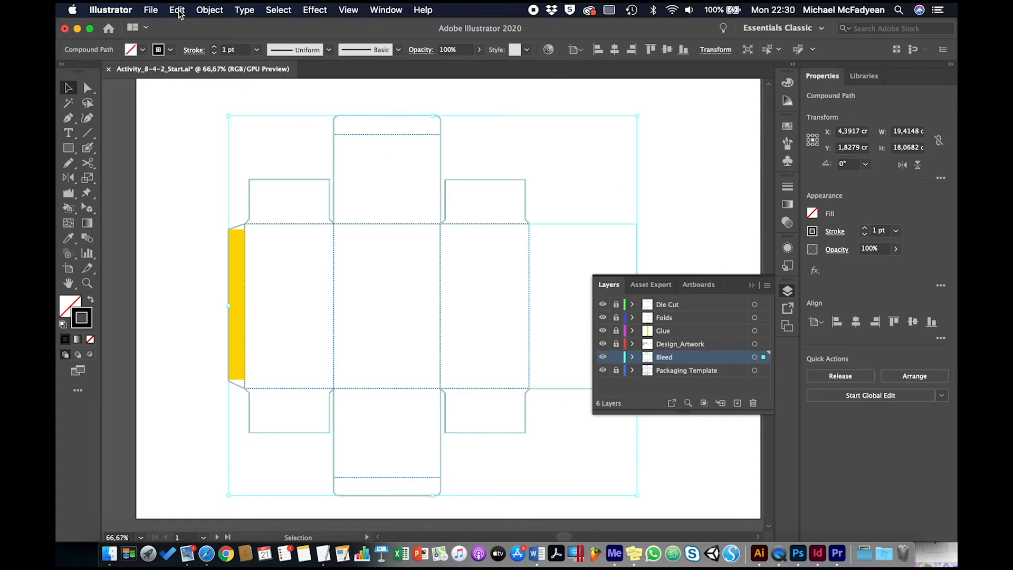
Step: Offset the pasted outline outward by 2 mm with Miter joins to make the bleed line
{"action": "left_click", "coordinate": [209, 10]}
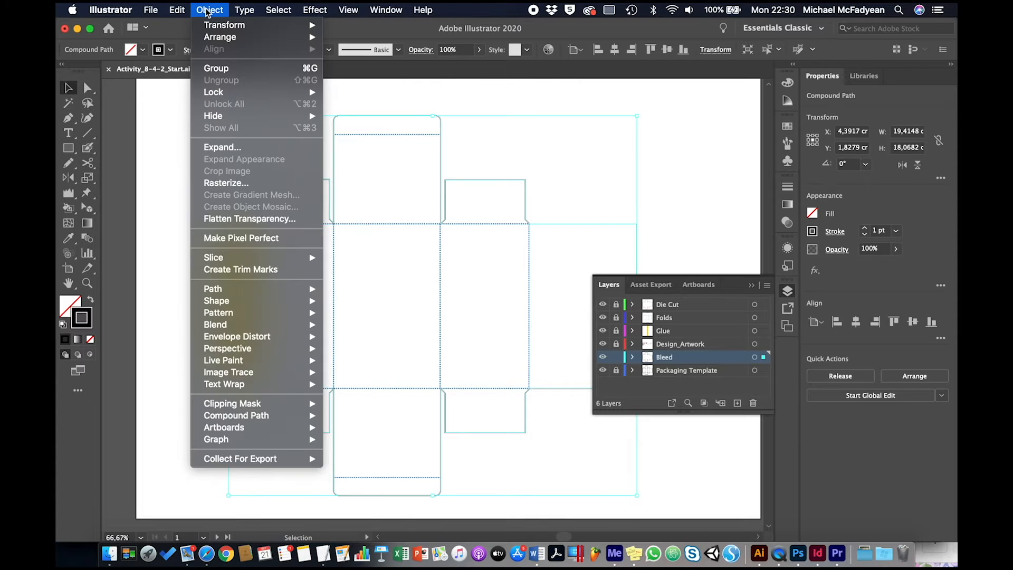
{"action": "mouse_move", "coordinate": [266, 295]}
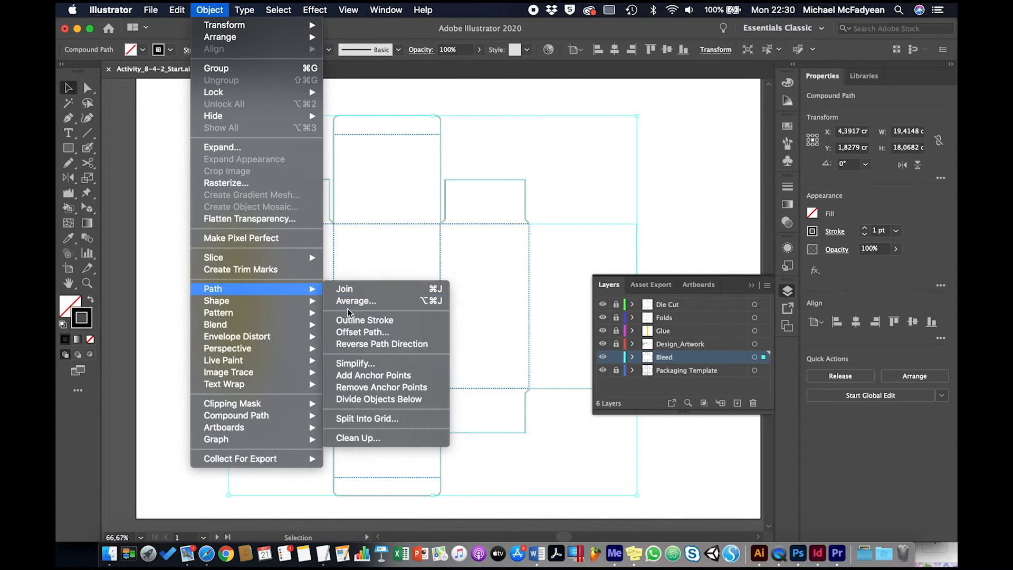
{"action": "left_click", "coordinate": [354, 332]}
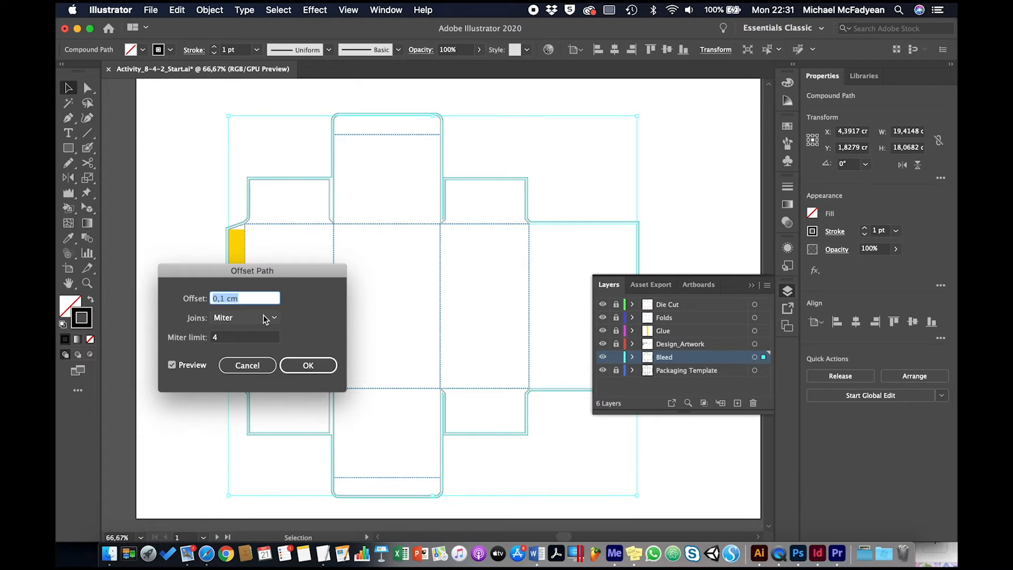
{"action": "type", "text": "2mm"}
{"action": "key", "text": "Tab"}
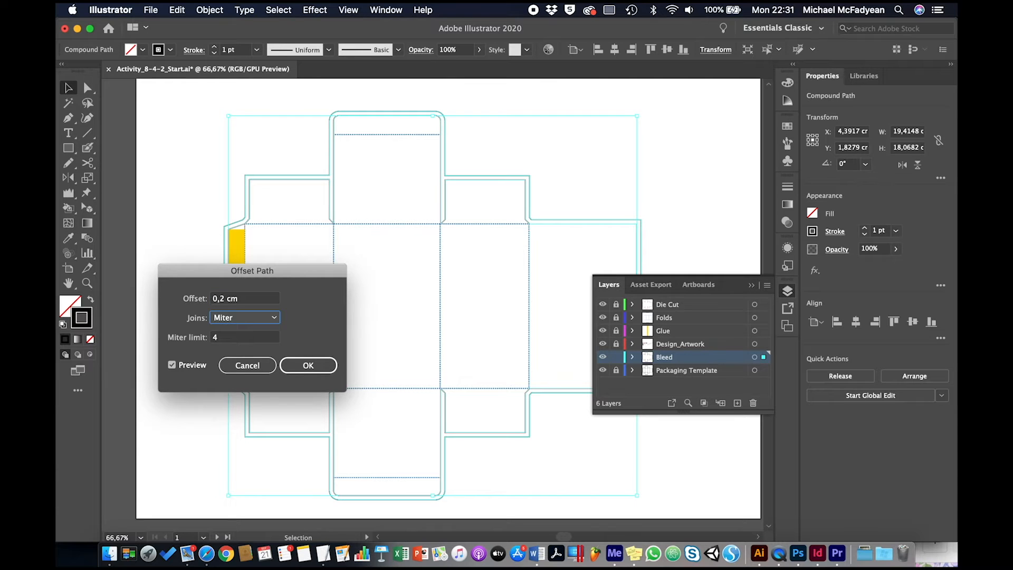
{"action": "left_click", "coordinate": [296, 362]}
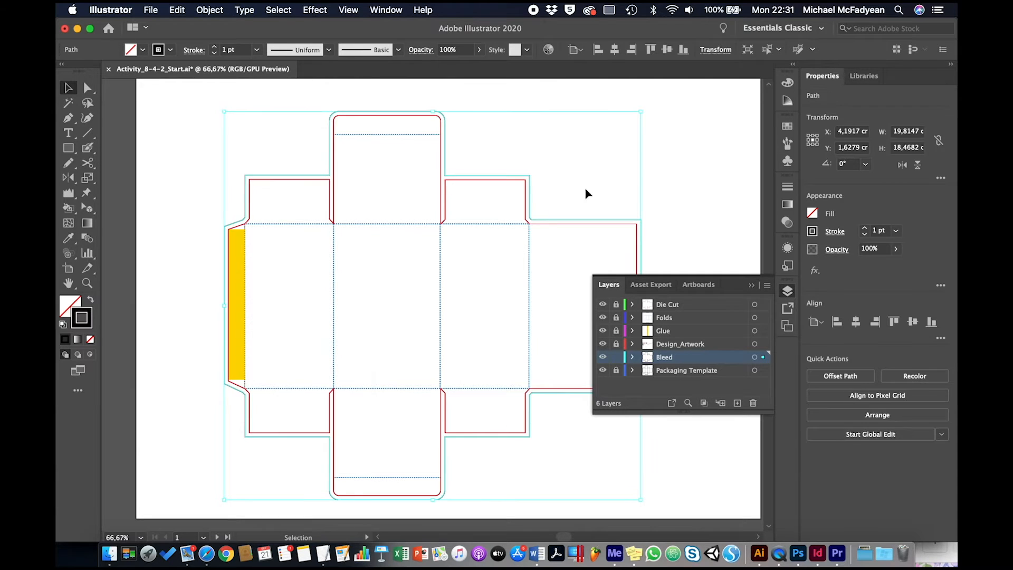
Step: Give the offset bleed outline a plain red swatch stroke, deselect it and check it around the whole box
{"action": "left_click", "coordinate": [171, 51]}
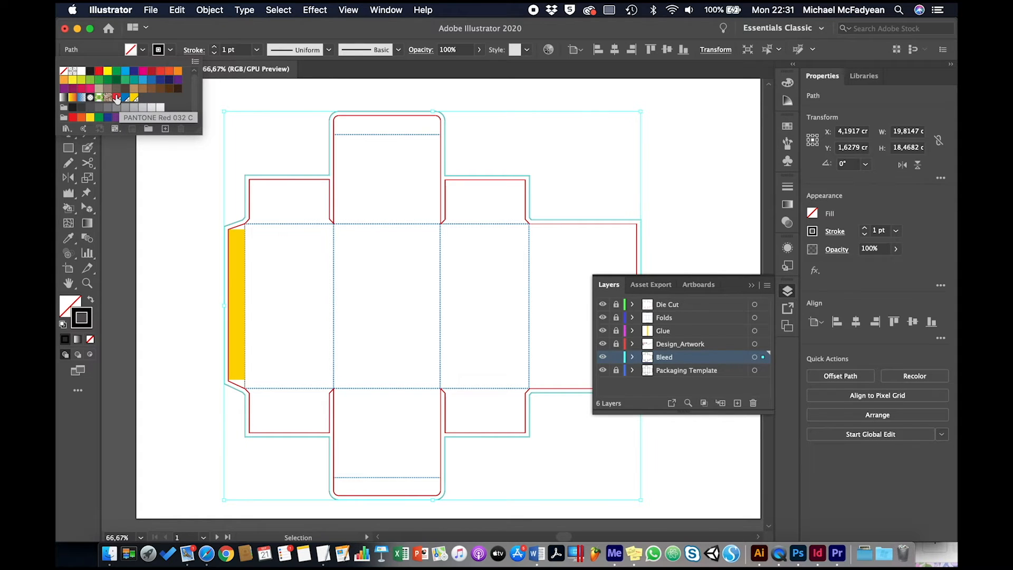
{"action": "left_click", "coordinate": [99, 71]}
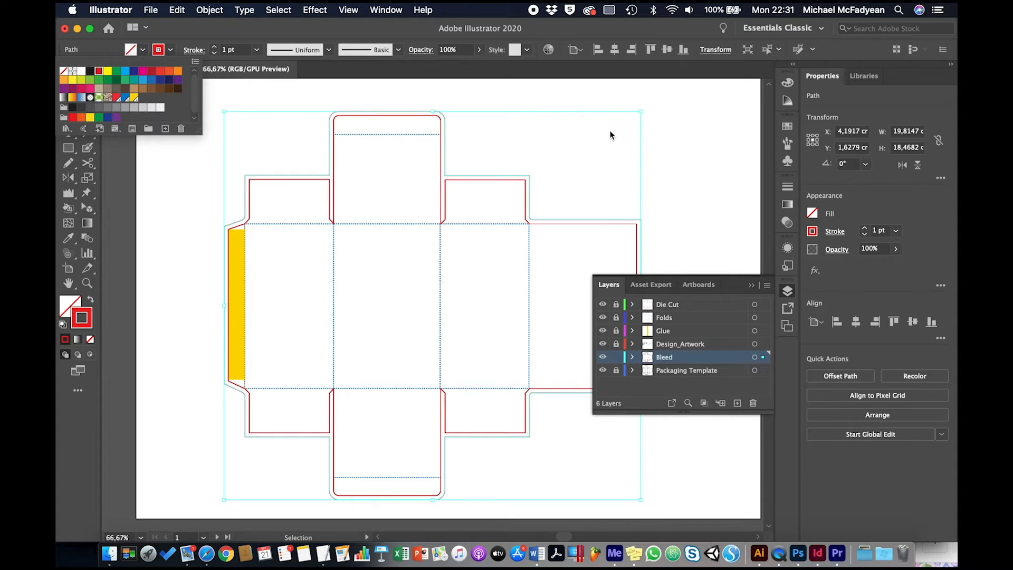
{"action": "left_click", "coordinate": [719, 138]}
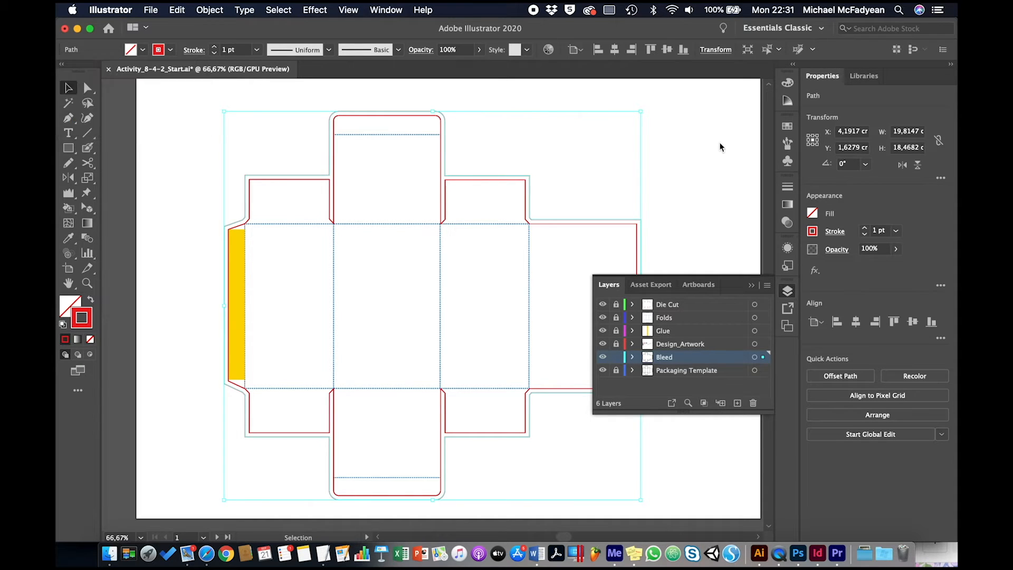
{"action": "left_click", "coordinate": [718, 152]}
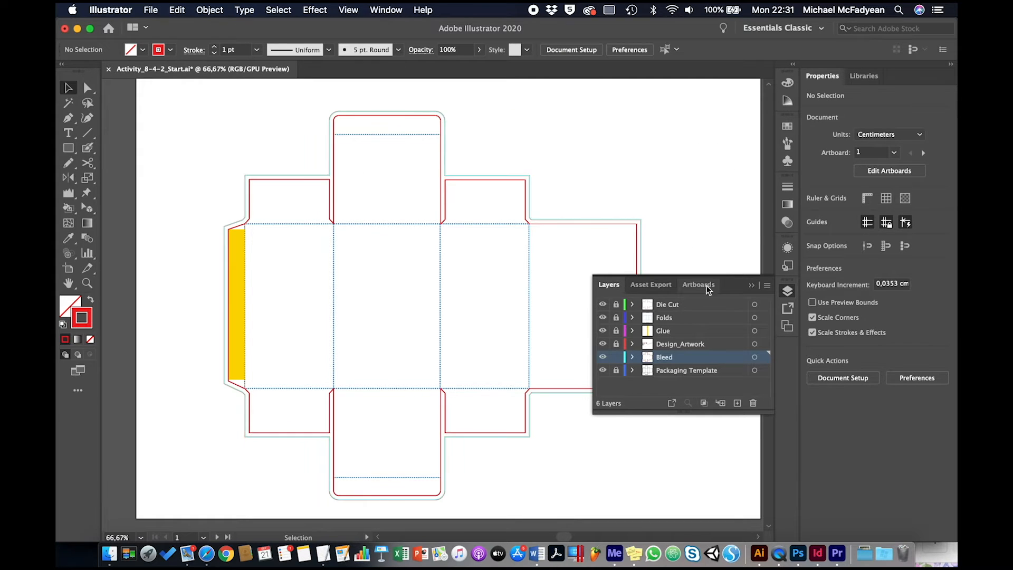
{"action": "left_click", "coordinate": [751, 286]}
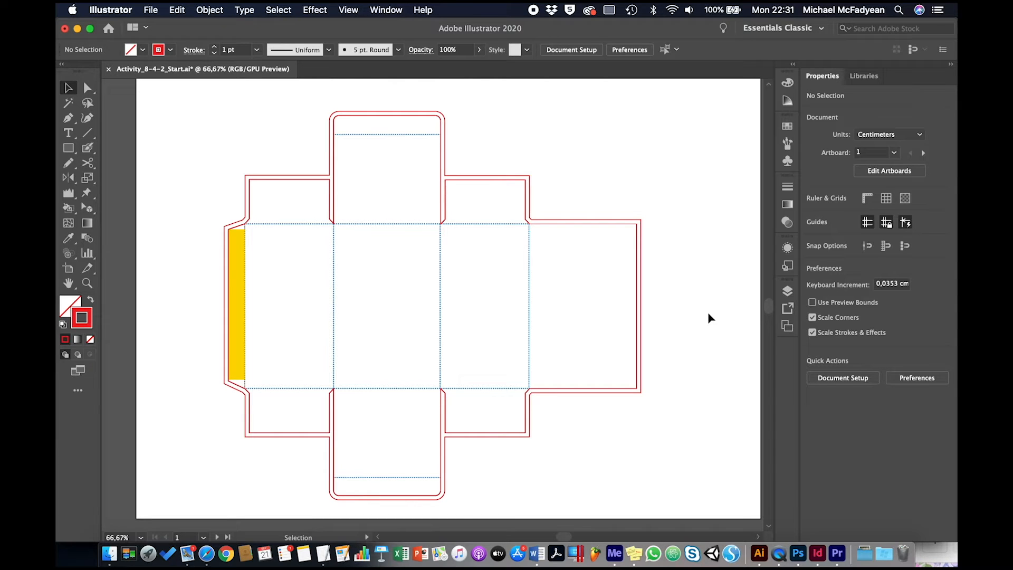
{"action": "left_click", "coordinate": [787, 291]}
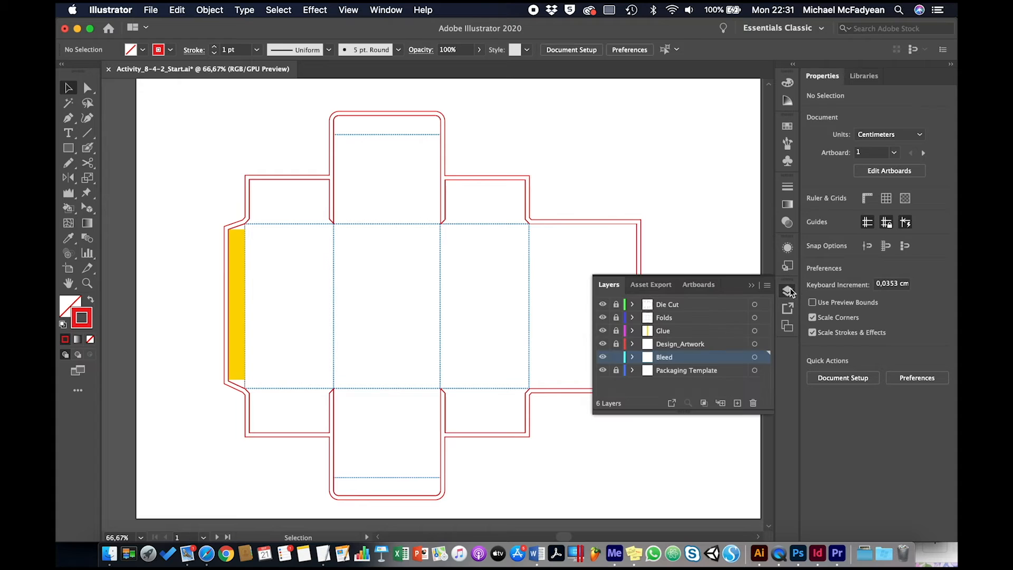
Step: Copy the bleed outline from the Bleed layer and lock that layer
{"action": "left_click", "coordinate": [616, 358]}
{"action": "left_click", "coordinate": [672, 345]}
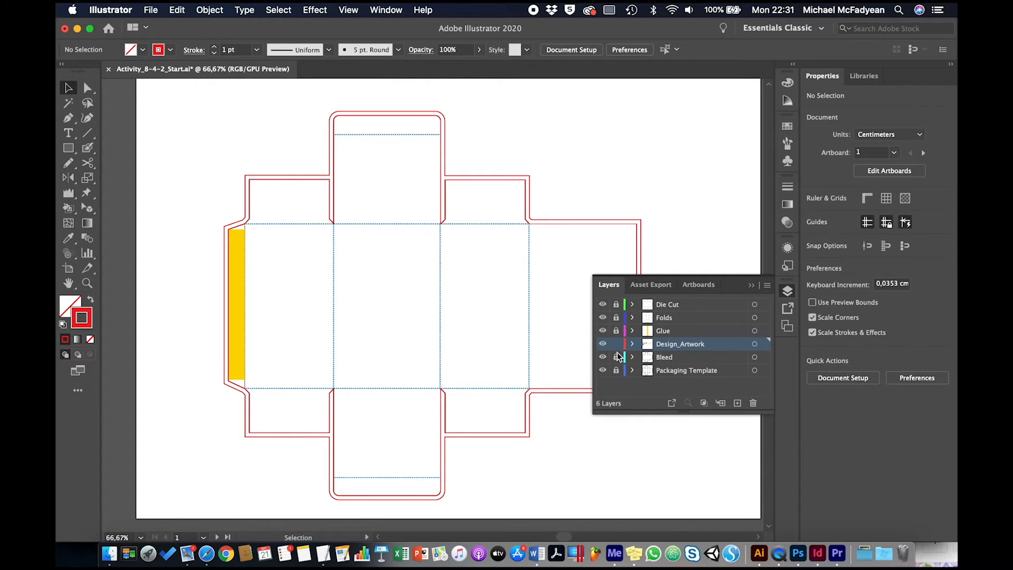
{"action": "left_click", "coordinate": [669, 358]}
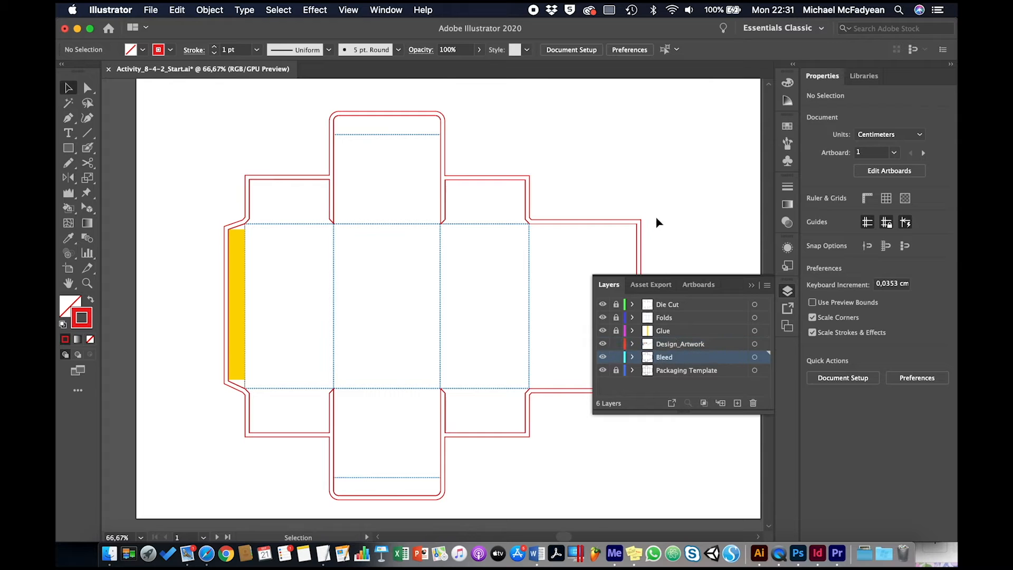
{"action": "left_click", "coordinate": [641, 235]}
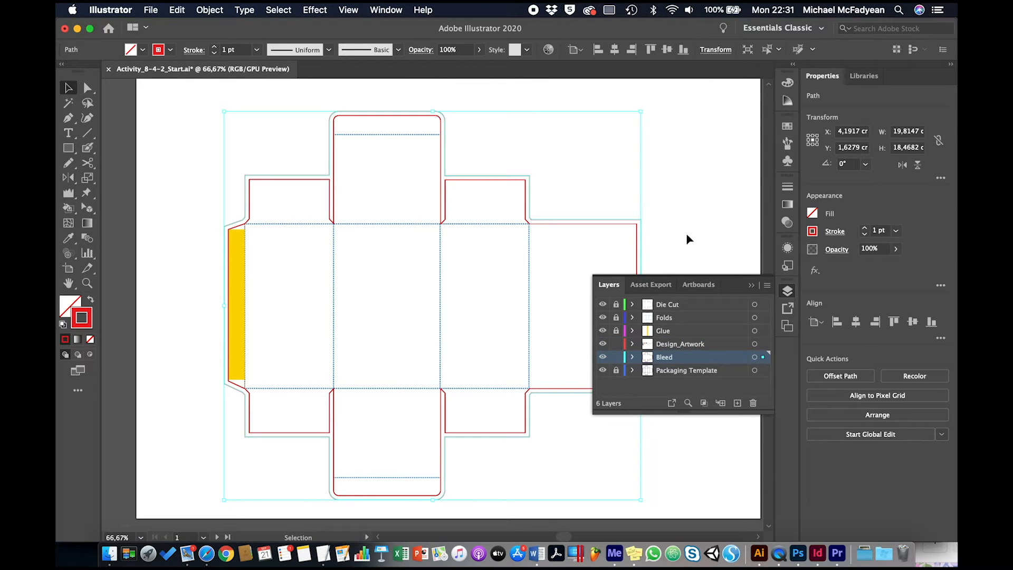
{"action": "key", "text": "a"}
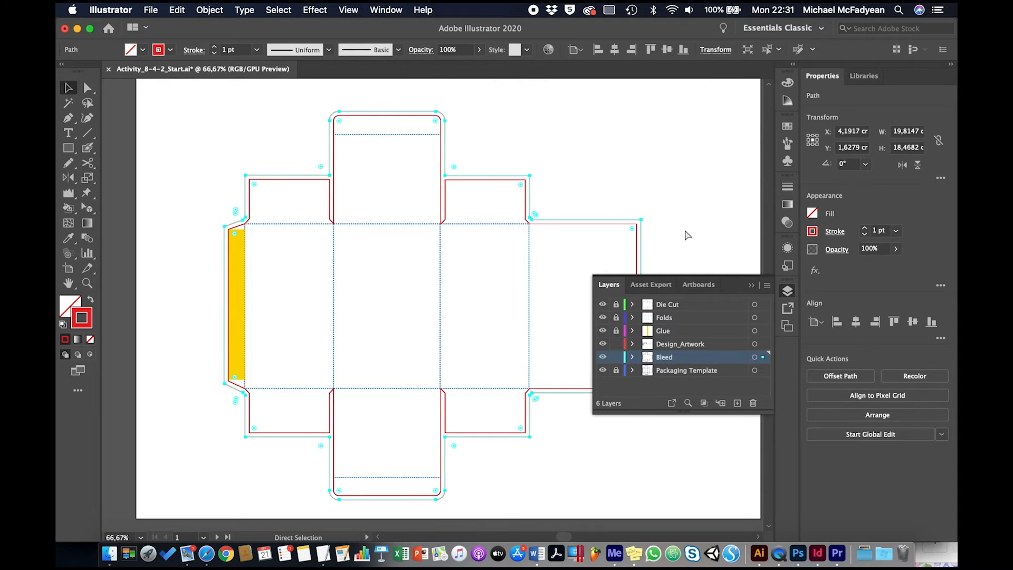
{"action": "key", "text": "v"}
{"action": "left_click", "coordinate": [617, 357]}
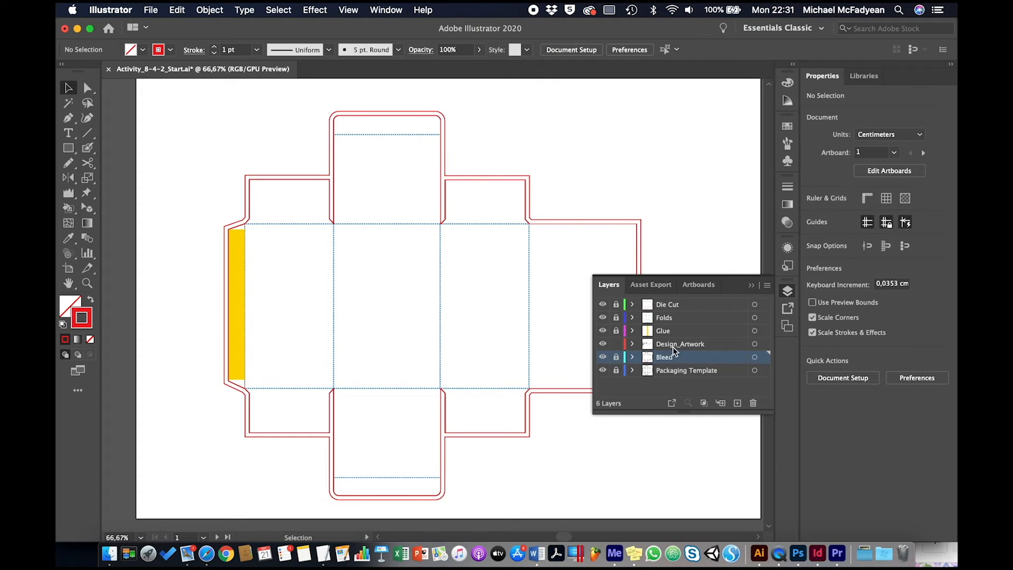
Step: Make Design_Artwork the active layer and paste the copied bleed outline in place on it
{"action": "left_click", "coordinate": [673, 345]}
{"action": "left_click", "coordinate": [177, 10]}
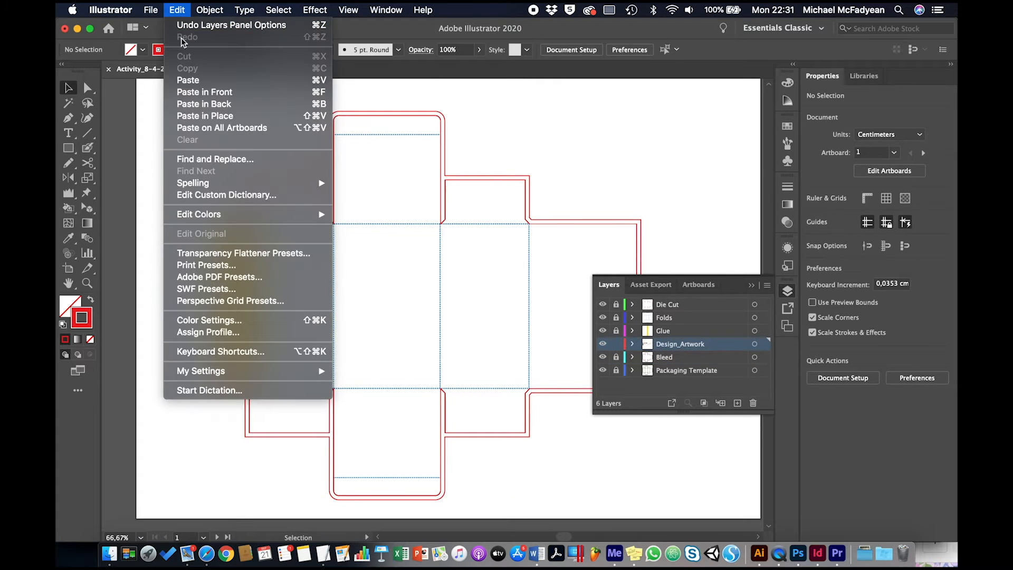
{"action": "left_click", "coordinate": [207, 117]}
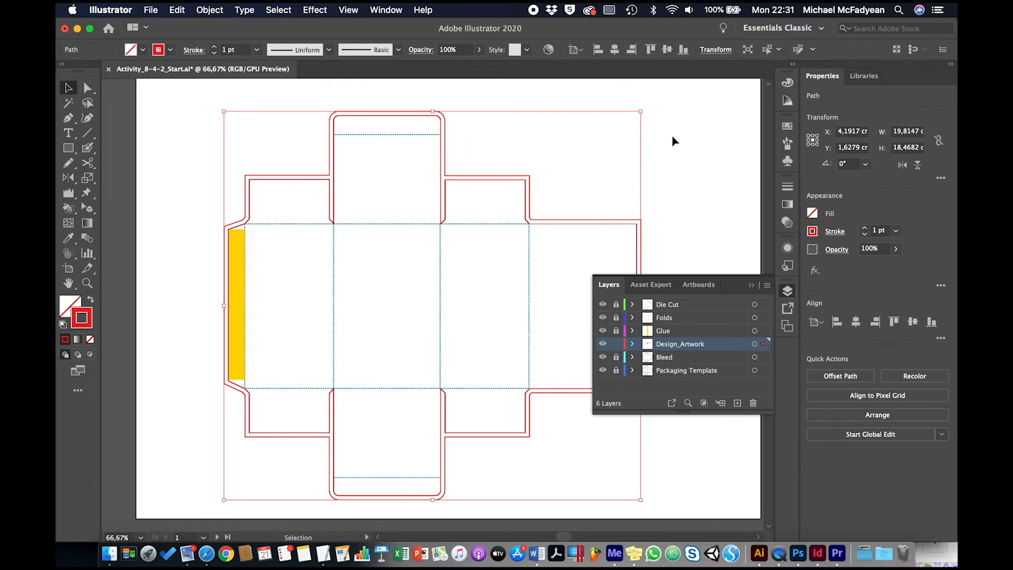
Step: Fill the pasted outline on Design_Artwork with the pinkish purple DA85DD
{"action": "left_click", "coordinate": [143, 49]}
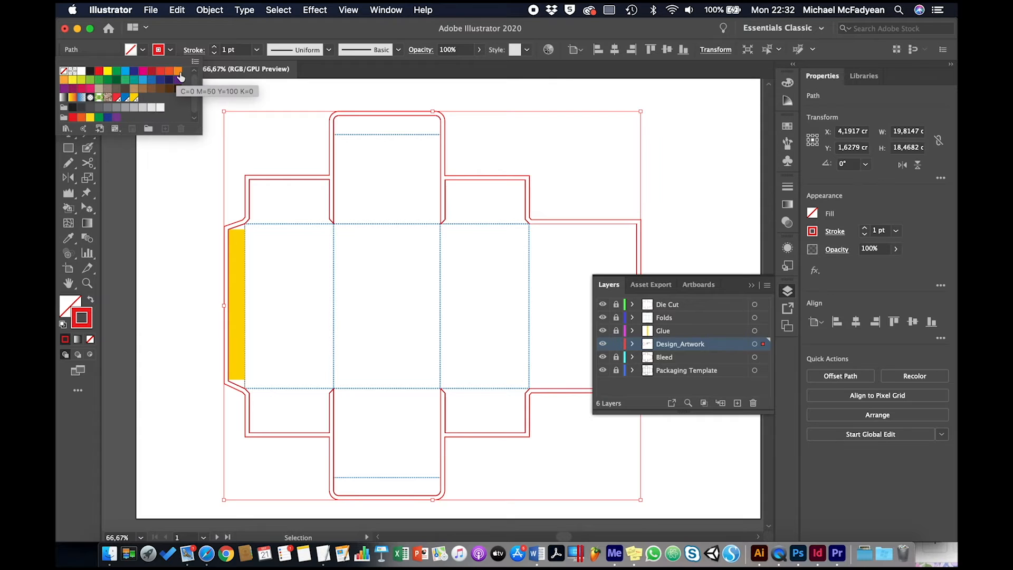
{"action": "left_click", "coordinate": [81, 80]}
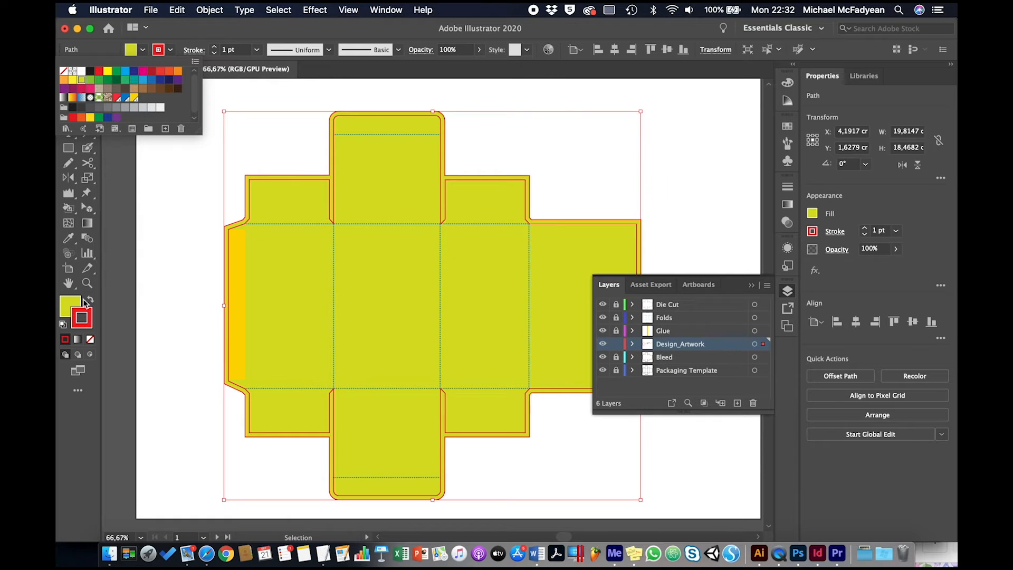
{"action": "left_click", "coordinate": [70, 306]}
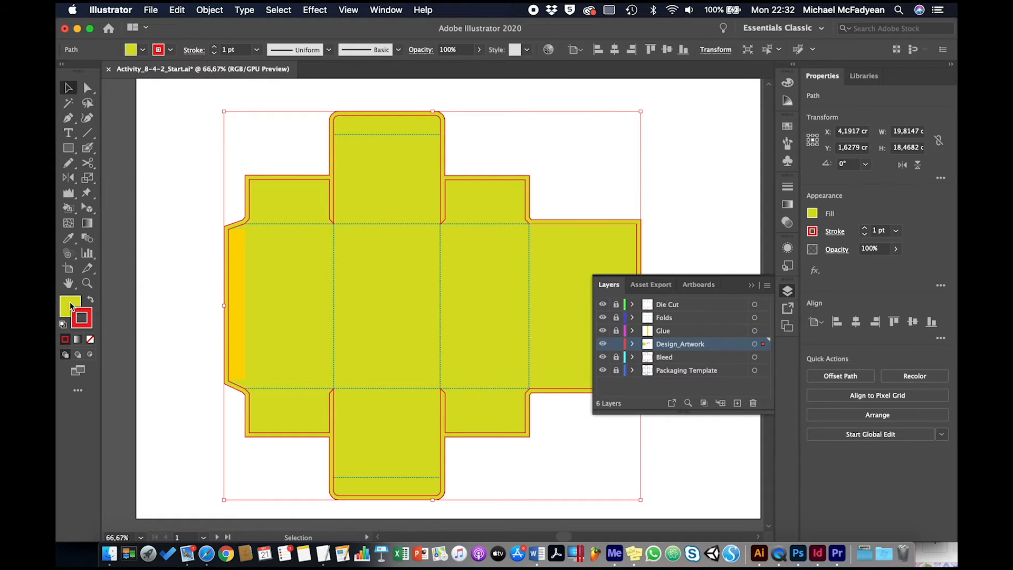
{"action": "double_click", "coordinate": [70, 306]}
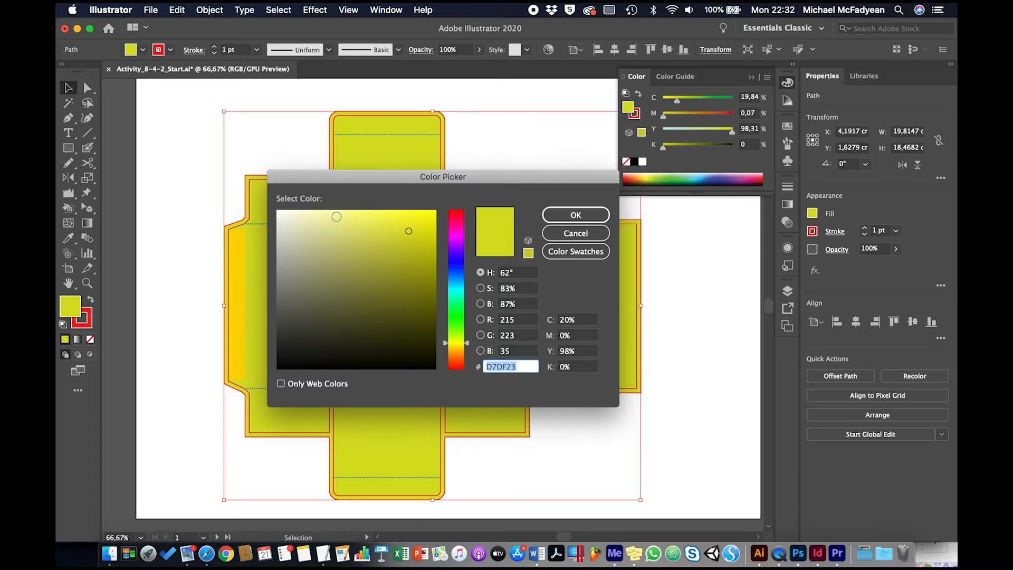
{"action": "left_click_drag", "start_coordinate": [337, 217], "coordinate": [321, 213]}
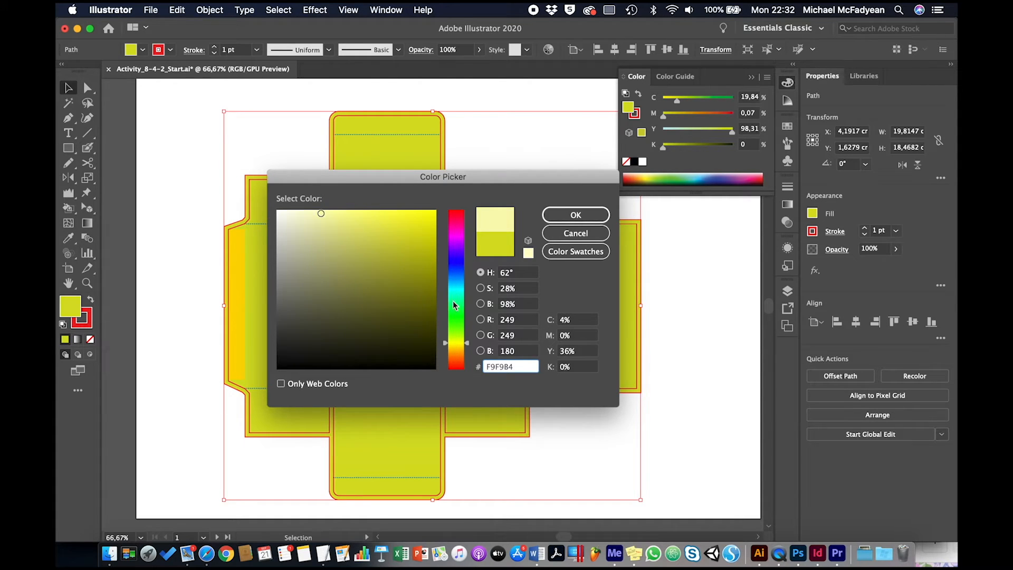
{"action": "left_click", "coordinate": [454, 236]}
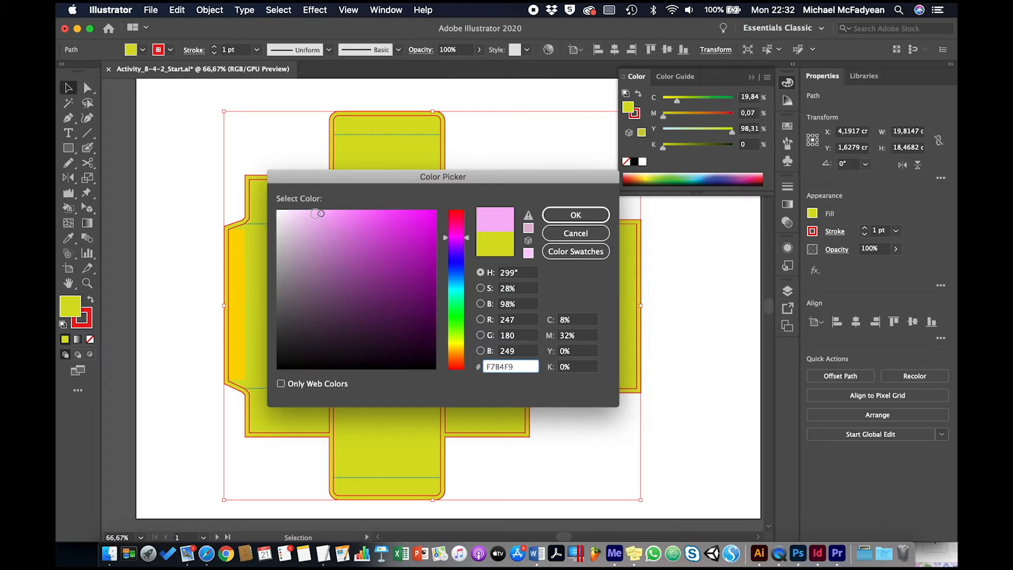
{"action": "left_click_drag", "start_coordinate": [322, 218], "coordinate": [342, 233]}
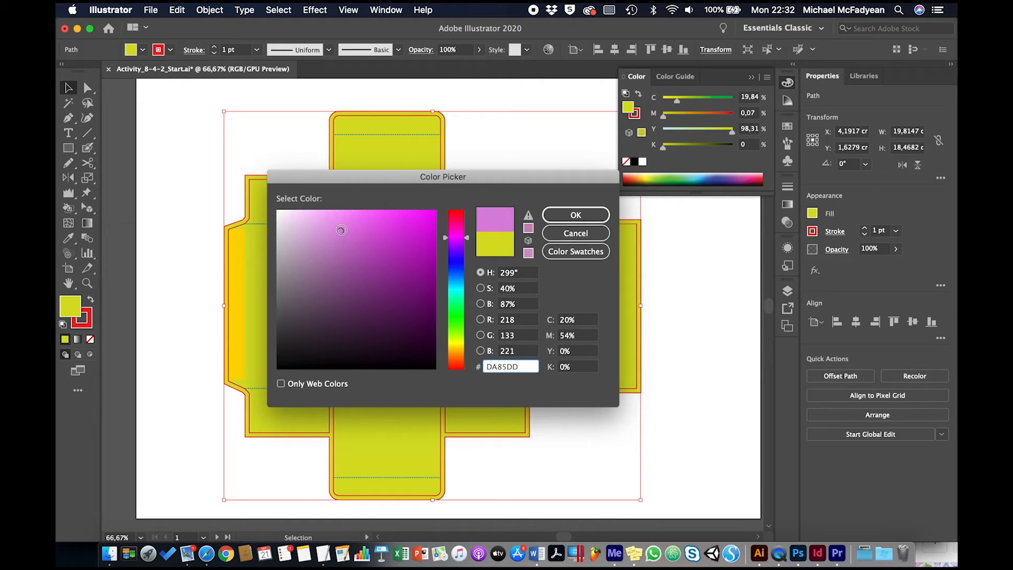
{"action": "left_click", "coordinate": [570, 214]}
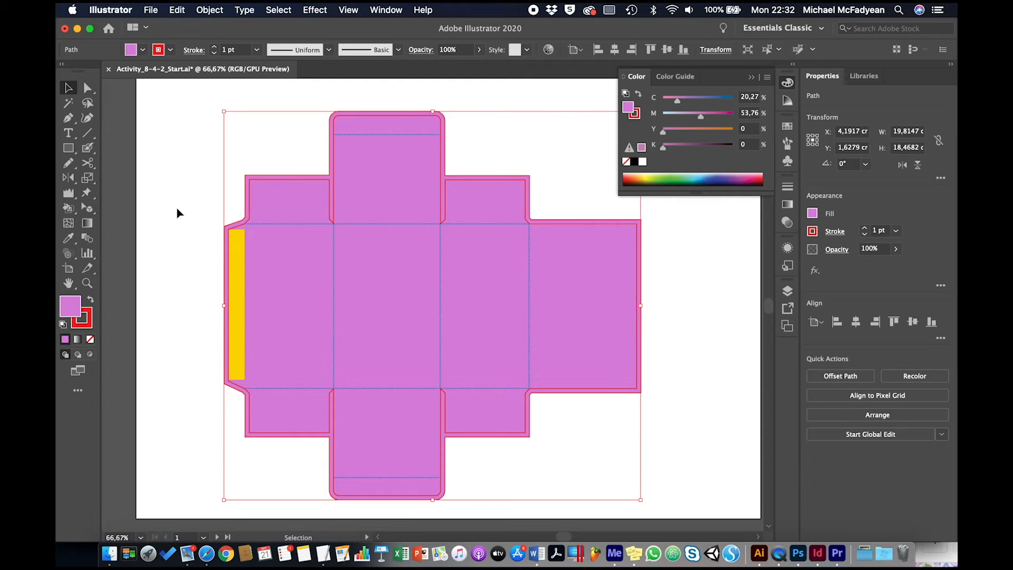
Step: Draw a rectangle about 2.7 cm wide and 11.7 cm high over the glue flap up to its fold, with default fill and stroke
{"action": "key", "text": "m"}
{"action": "key", "text": "super+shift+a"}
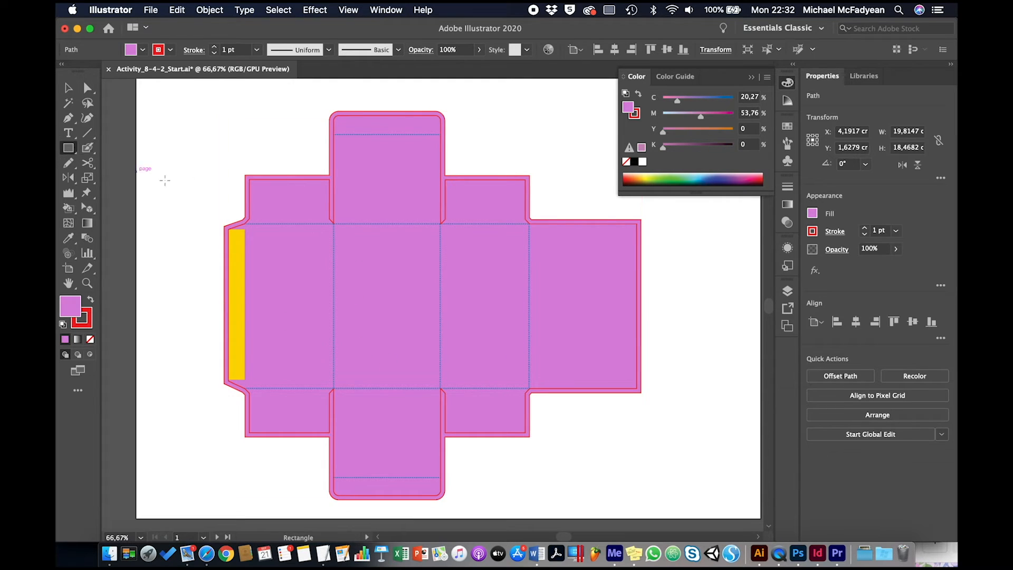
{"action": "mouse_move", "coordinate": [188, 173]}
{"action": "left_mouse_down"}
{"action": "mouse_move", "coordinate": [230, 409]}
{"action": "mouse_move", "coordinate": [245, 418]}
{"action": "left_mouse_up"}
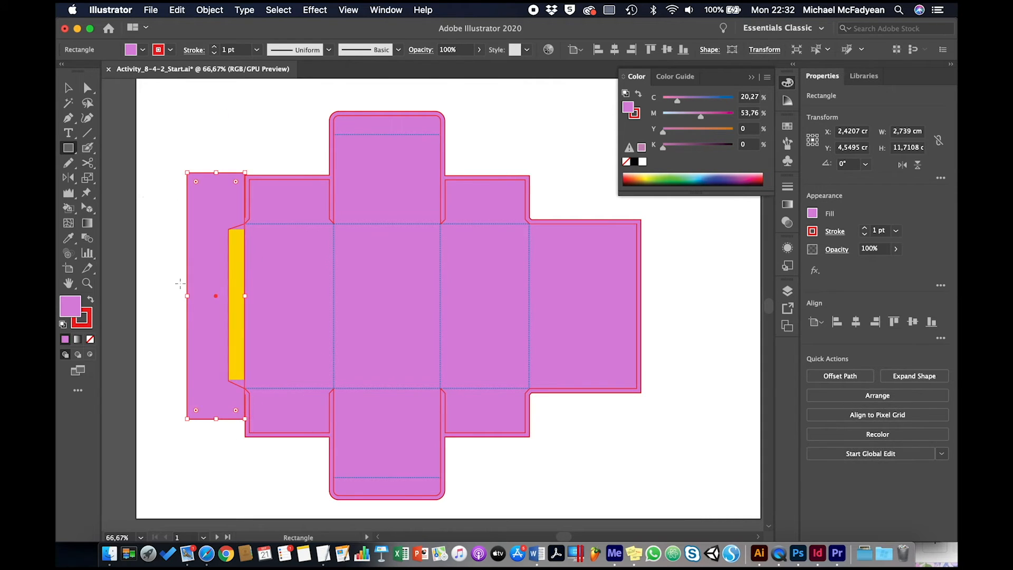
{"action": "left_click", "coordinate": [68, 88]}
{"action": "key", "text": "d"}
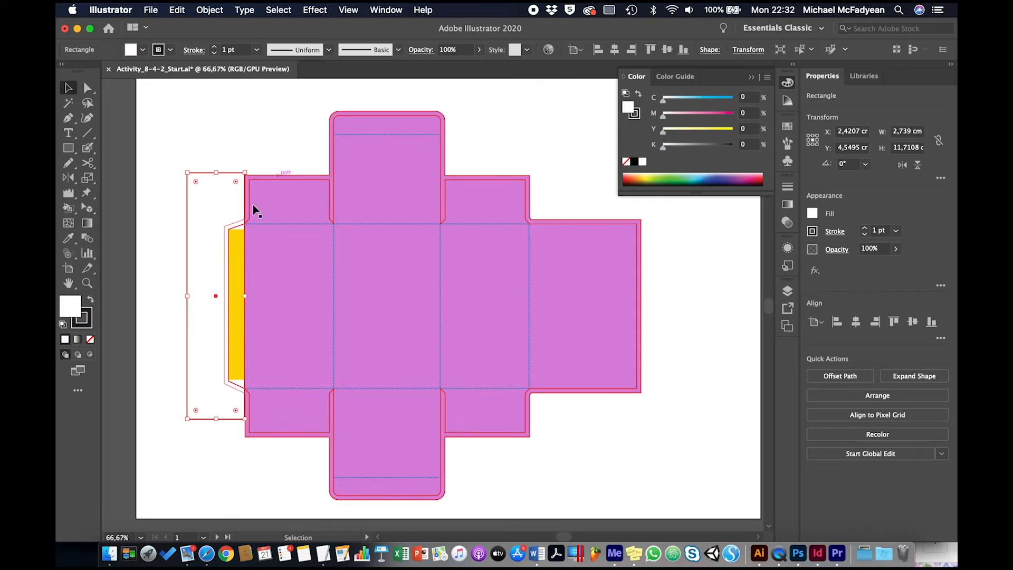
{"action": "left_click", "coordinate": [193, 120]}
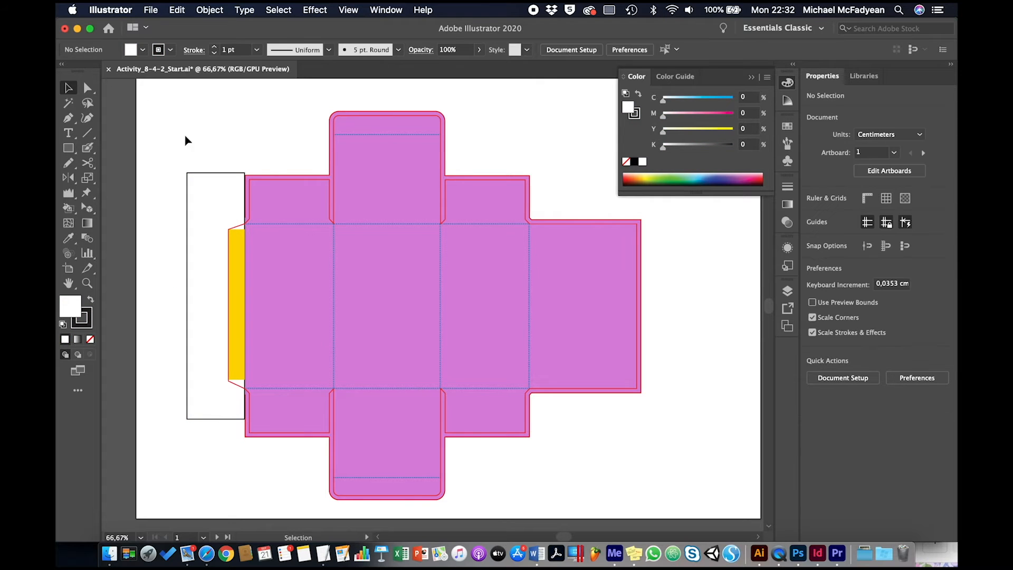
Step: Subtract the glue flap rectangle from the purple artwork shape with Minus Front and deselect
{"action": "left_click", "coordinate": [220, 176]}
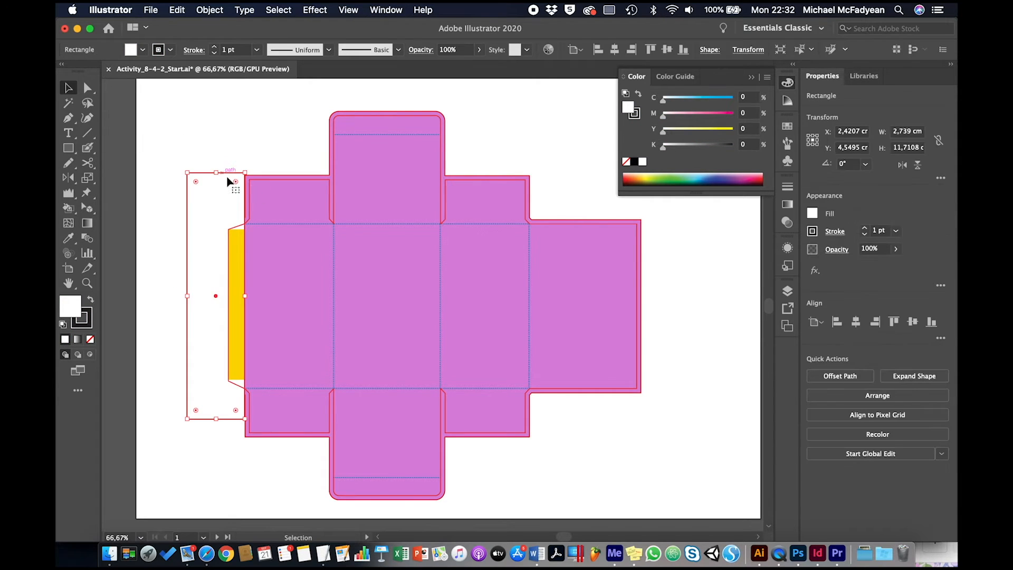
{"action": "left_click", "coordinate": [285, 192], "text": "shift"}
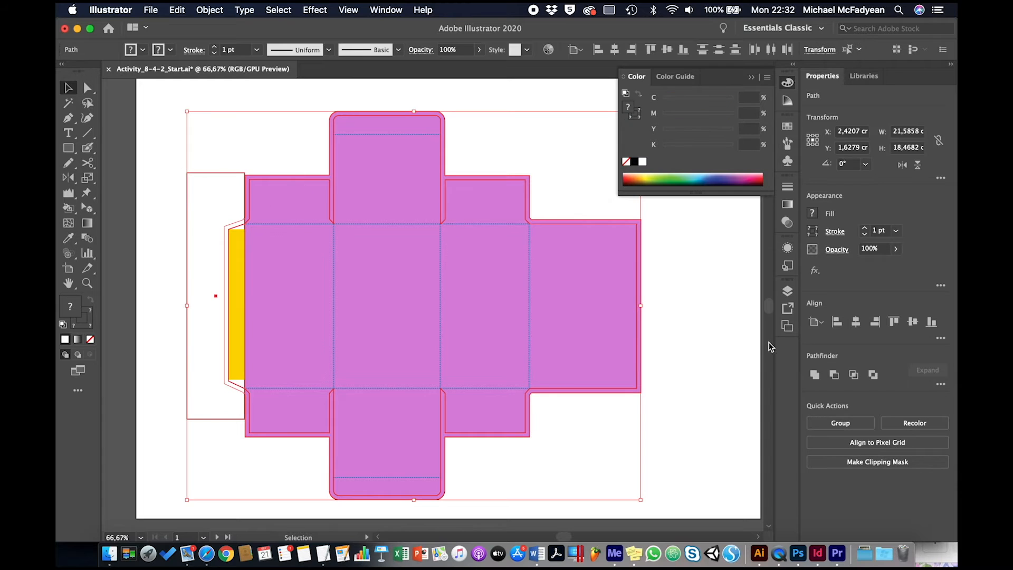
{"action": "left_click", "coordinate": [834, 375]}
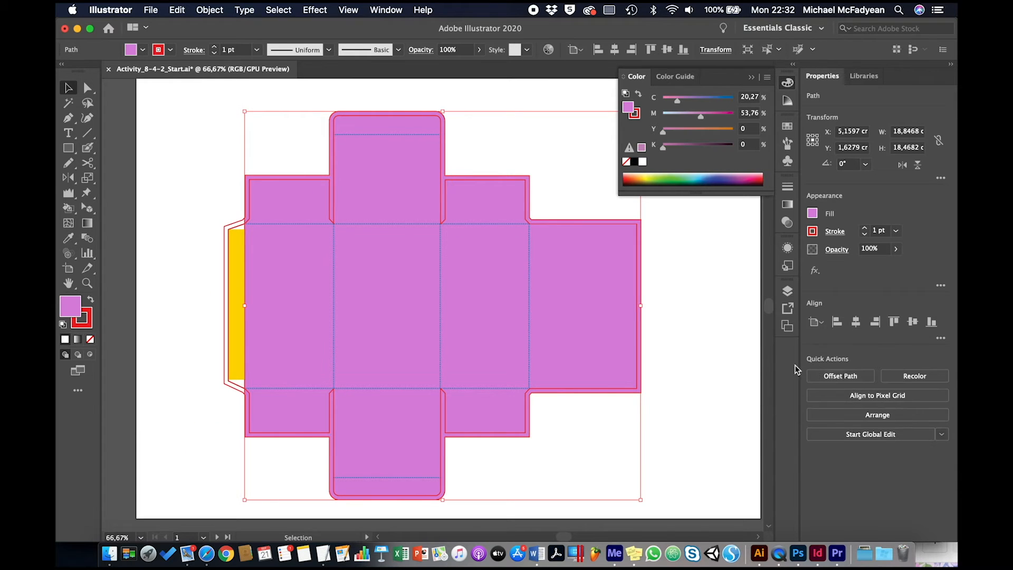
{"action": "left_click", "coordinate": [733, 298]}
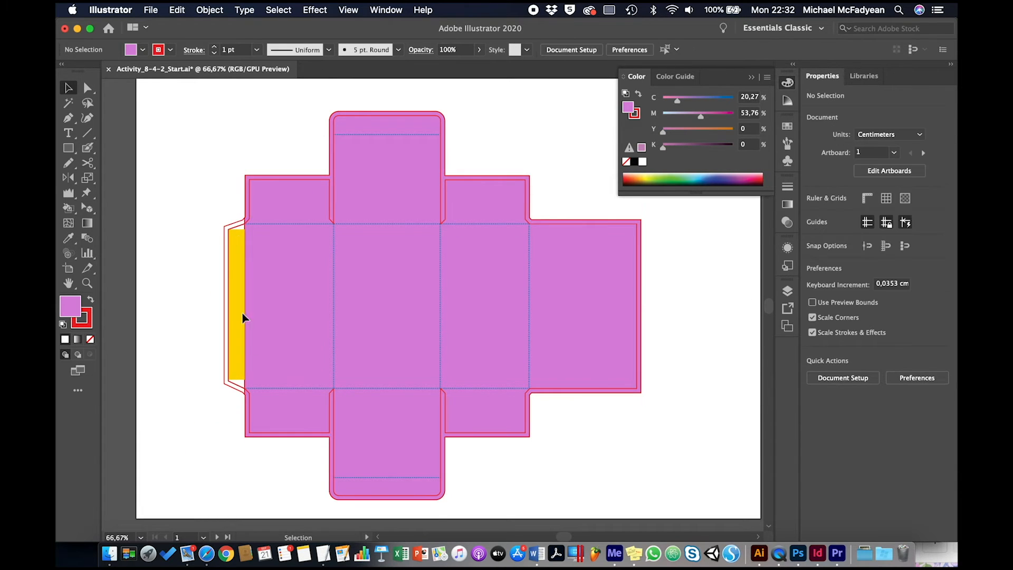
Step: Draw a rectangle about 7.7 by 1.3 cm over the end of the upper tuck flap and subtract it from the purple shape
{"action": "left_click", "coordinate": [68, 148]}
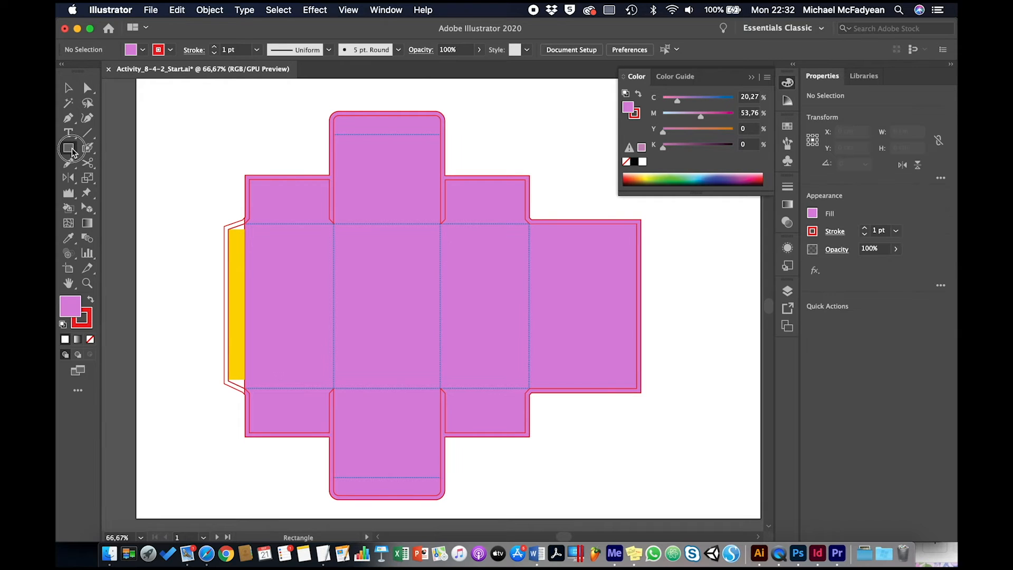
{"action": "left_click_drag", "start_coordinate": [310, 102], "coordinate": [471, 129]}
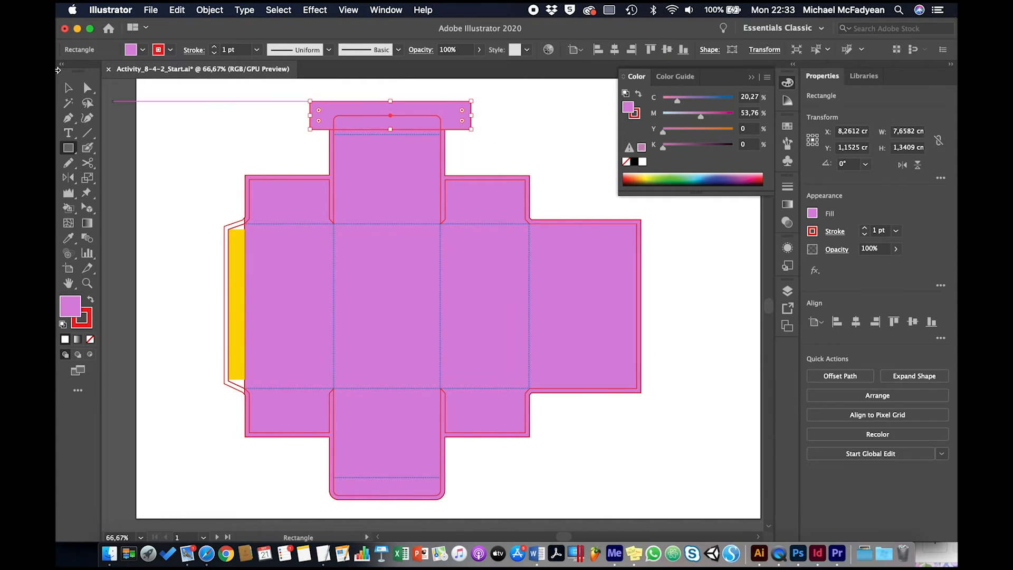
{"action": "left_click", "coordinate": [69, 88]}
{"action": "left_click", "coordinate": [379, 199], "text": "shift"}
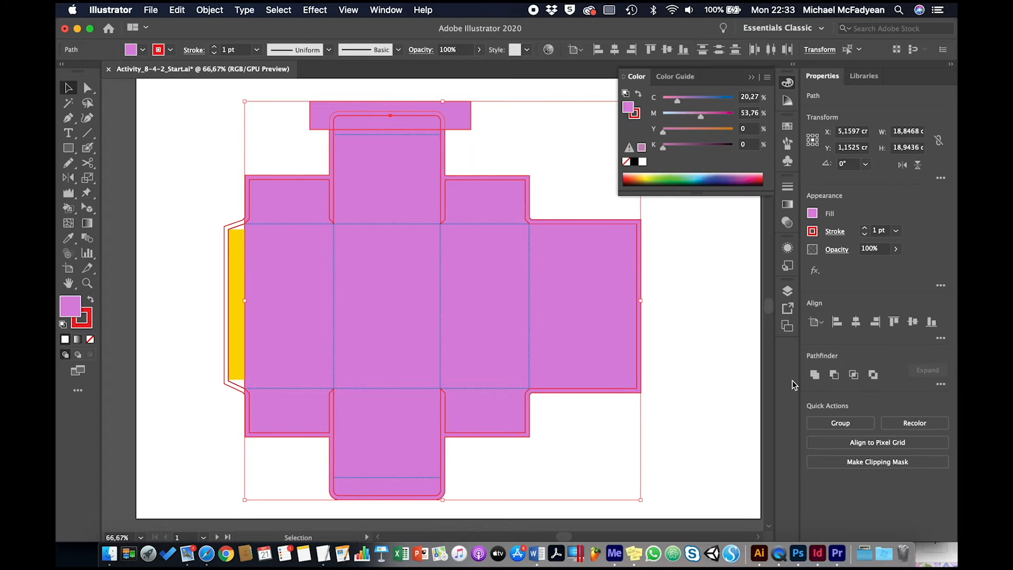
{"action": "left_click", "coordinate": [835, 375]}
{"action": "left_click", "coordinate": [705, 305]}
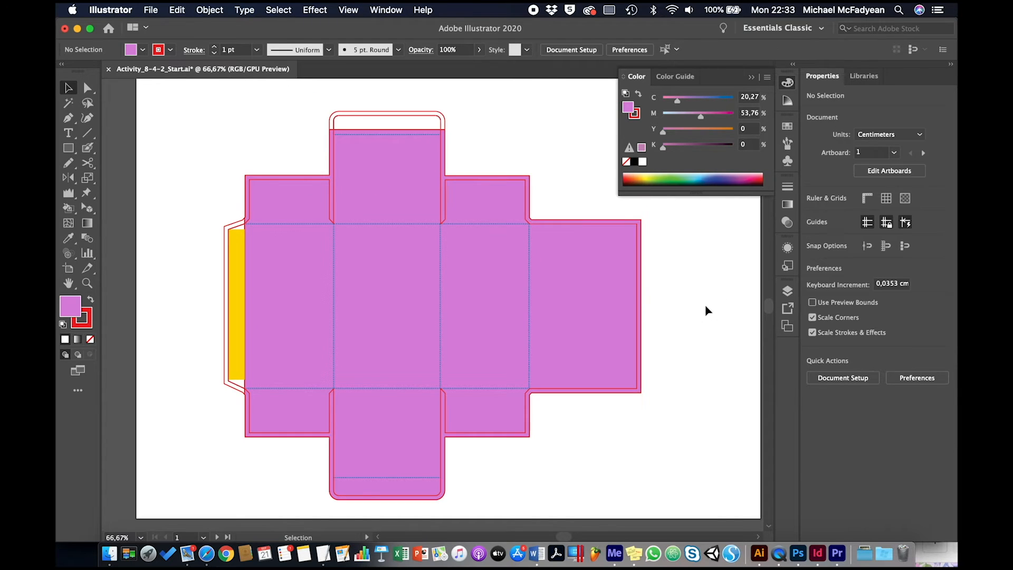
Step: Draw a rectangle about 8.7 by 1.3 cm over the end of the lower tuck flap and subtract it from the purple shape
{"action": "left_click", "coordinate": [68, 148]}
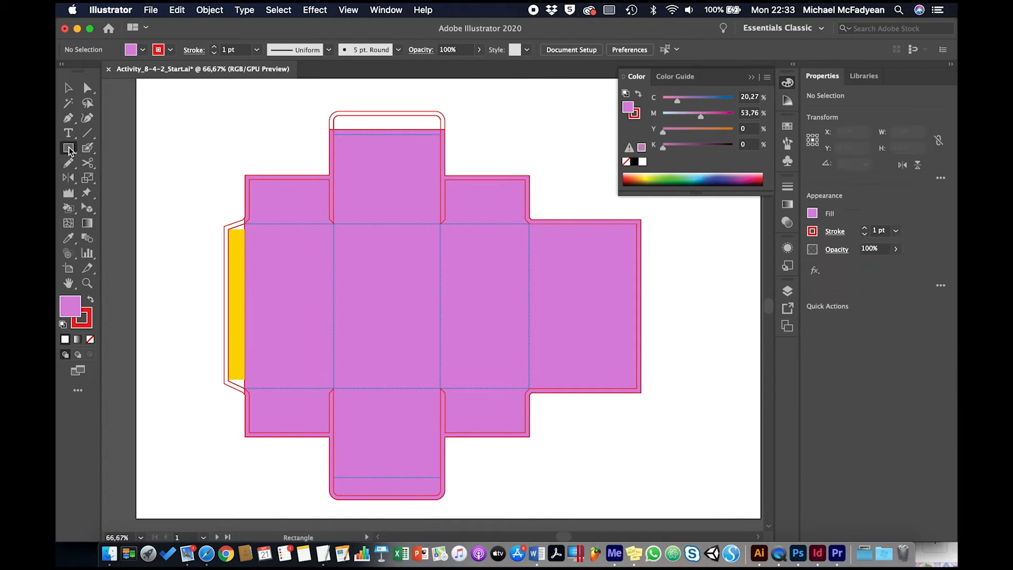
{"action": "left_click_drag", "start_coordinate": [305, 511], "coordinate": [489, 482]}
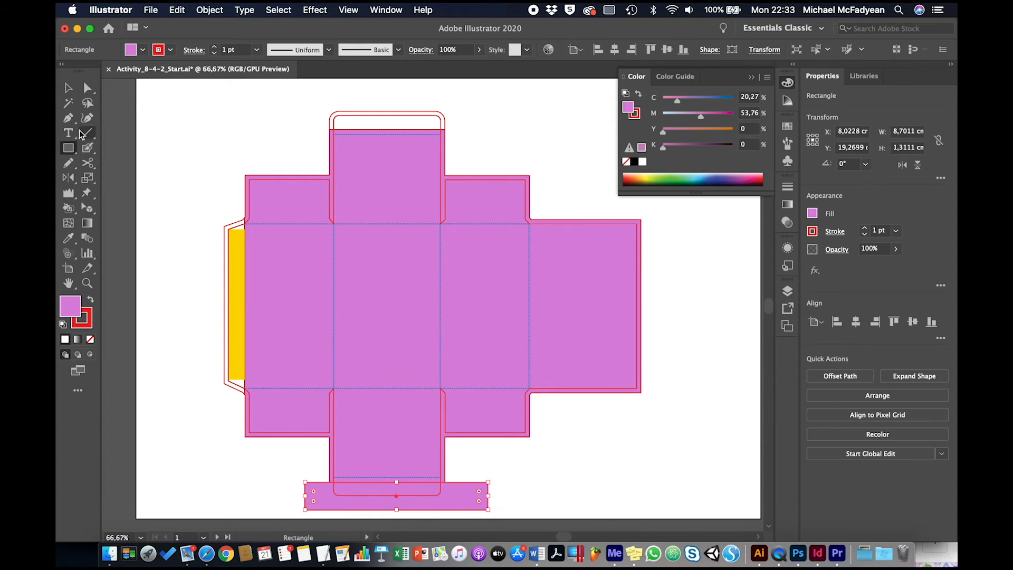
{"action": "left_click", "coordinate": [68, 88]}
{"action": "left_click", "coordinate": [384, 357], "text": "shift"}
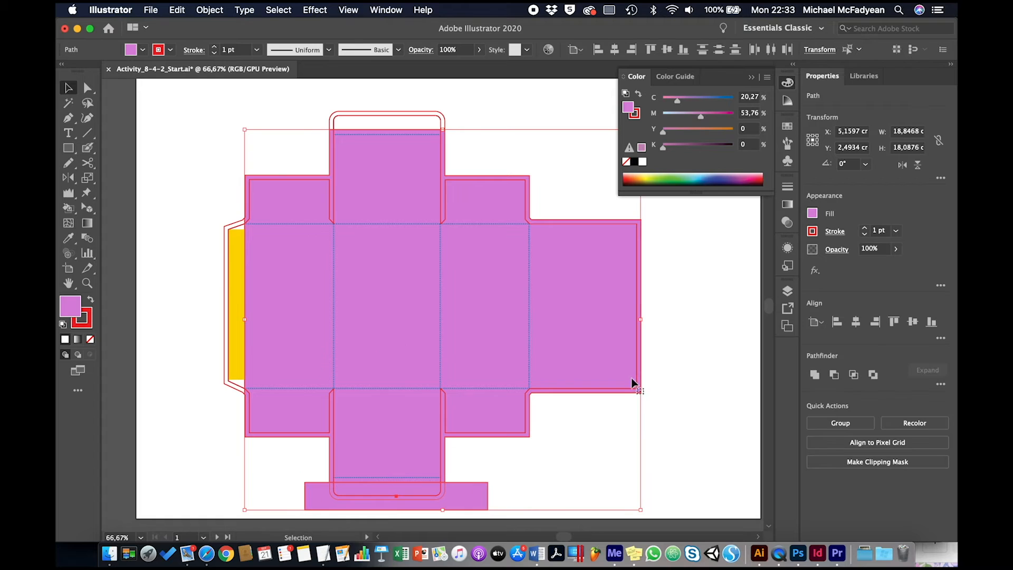
{"action": "left_click", "coordinate": [842, 377]}
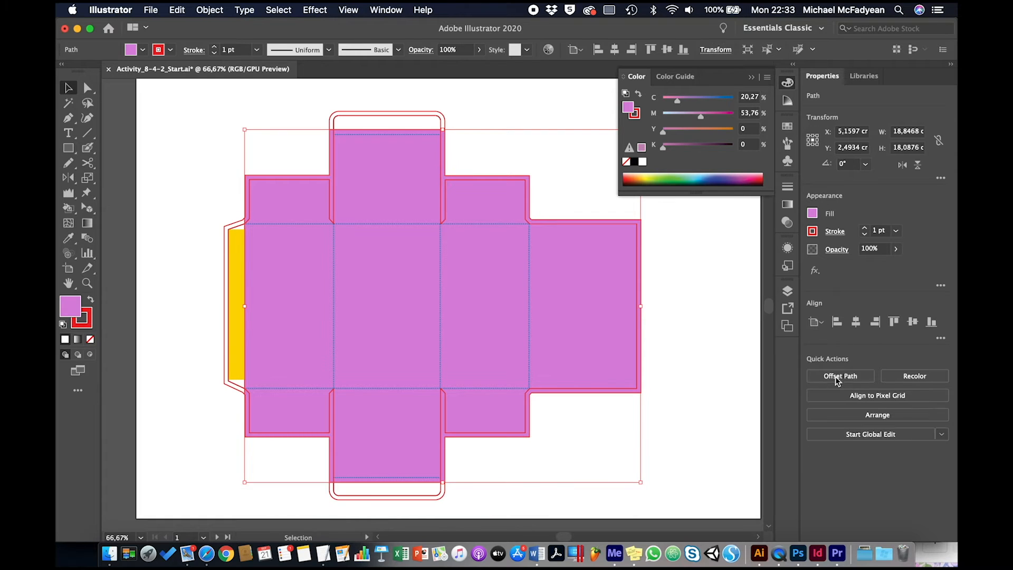
{"action": "left_click", "coordinate": [632, 426]}
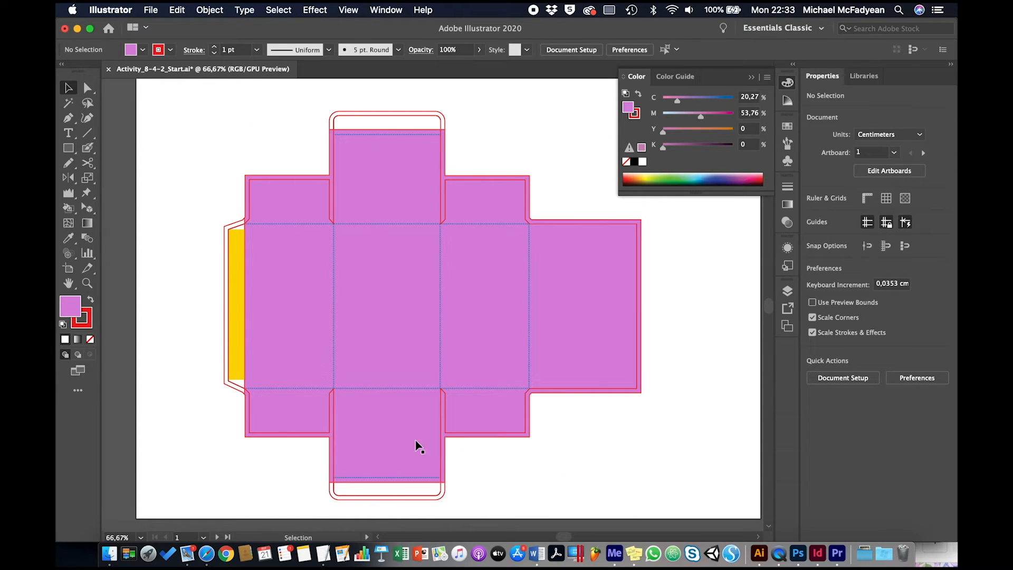
Step: Draw a rectangle about 17.9 by 5.4 cm over all the lower flaps and subtract it from the purple shape with Minus Front
{"action": "key", "text": "m"}
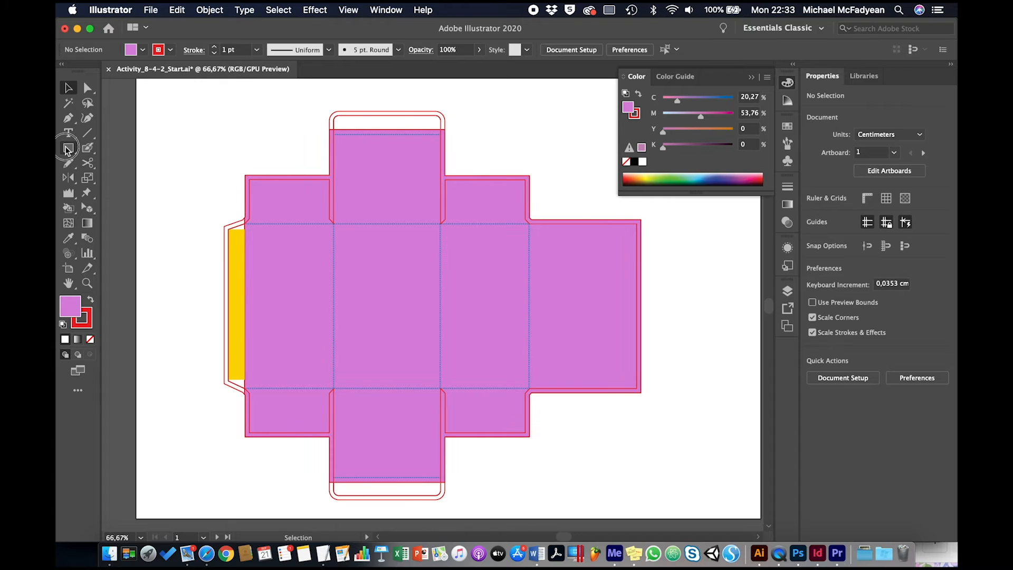
{"action": "mouse_move", "coordinate": [225, 505]}
{"action": "left_mouse_down"}
{"action": "mouse_move", "coordinate": [452, 467]}
{"action": "mouse_move", "coordinate": [595, 406]}
{"action": "mouse_move", "coordinate": [601, 393]}
{"action": "left_mouse_up"}
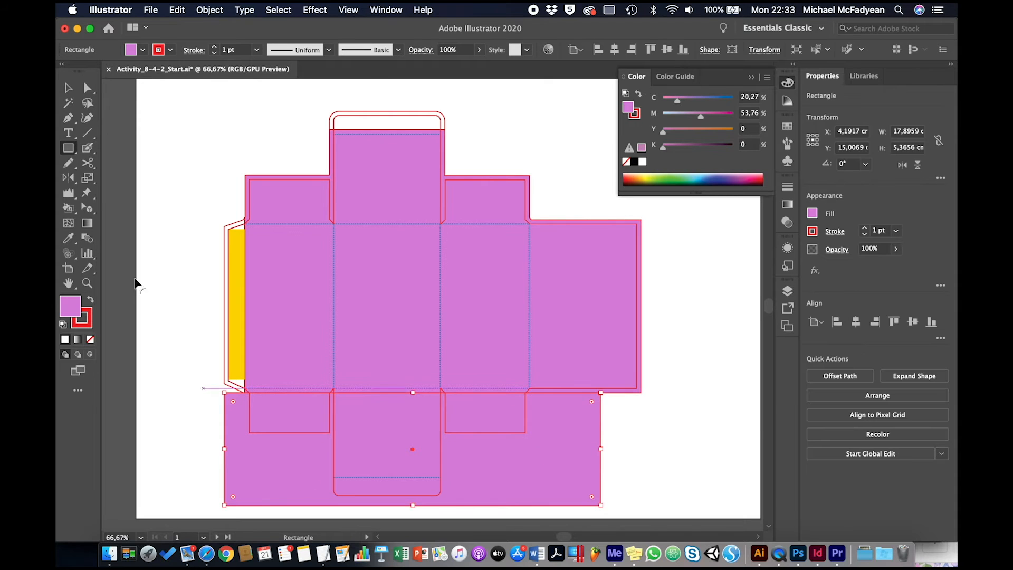
{"action": "left_click", "coordinate": [67, 88]}
{"action": "left_click", "coordinate": [361, 309], "text": "shift"}
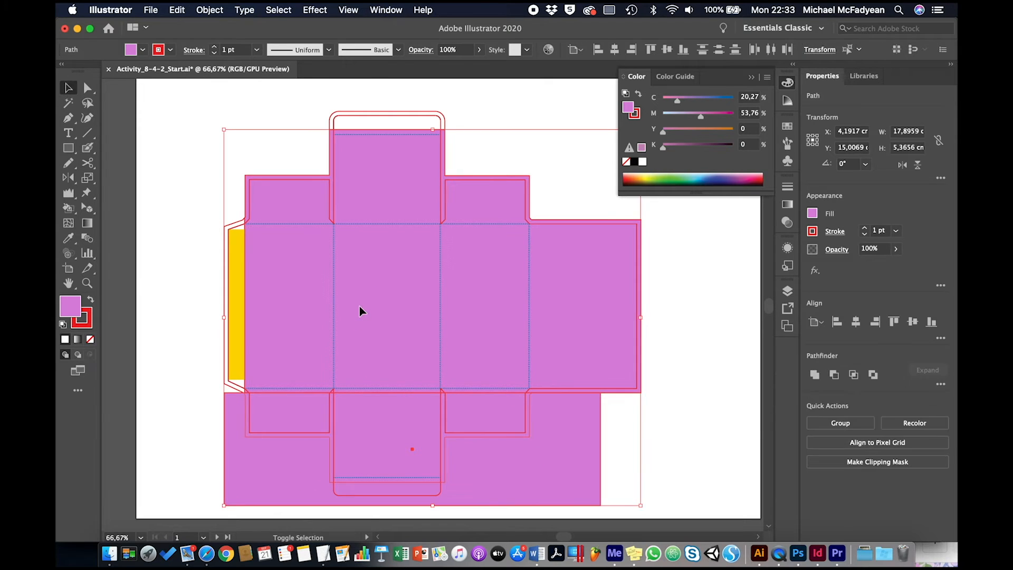
{"action": "left_click", "coordinate": [833, 376]}
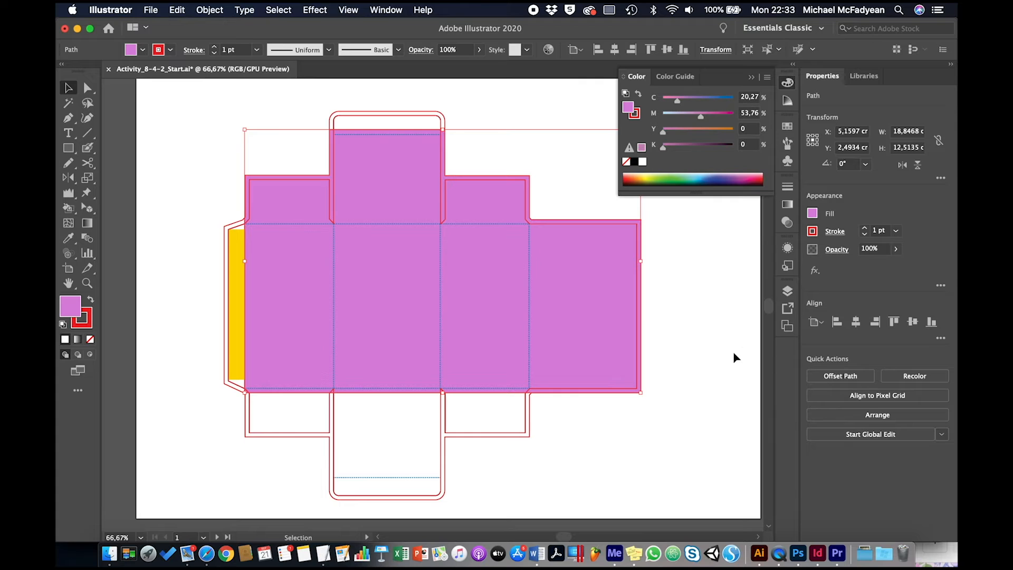
{"action": "left_click", "coordinate": [733, 351]}
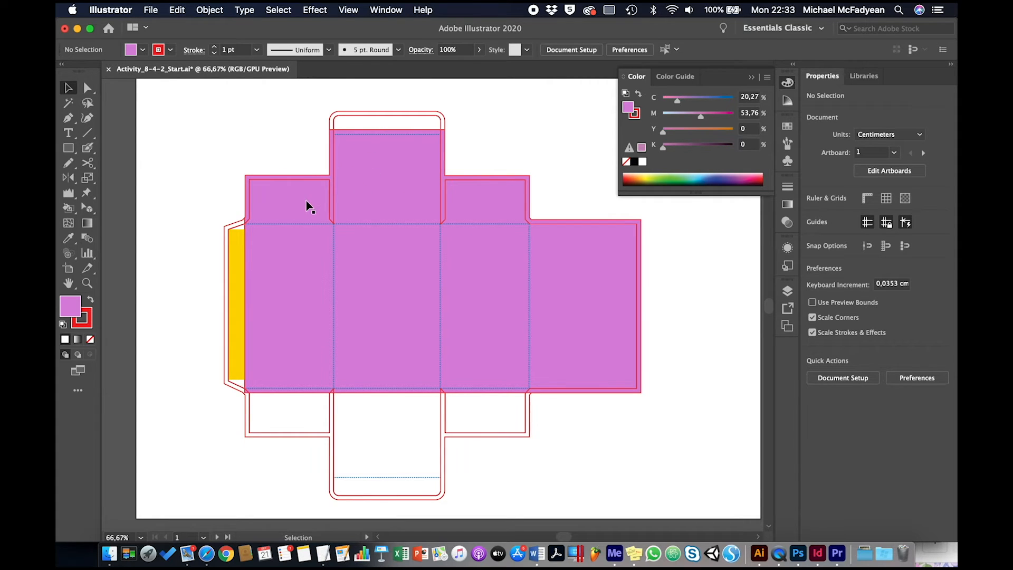
Step: Draw a rectangle about 5.2 by 2.9 cm over the upper left dust flap and duplicate it onto the upper right dust flap
{"action": "left_click", "coordinate": [68, 149]}
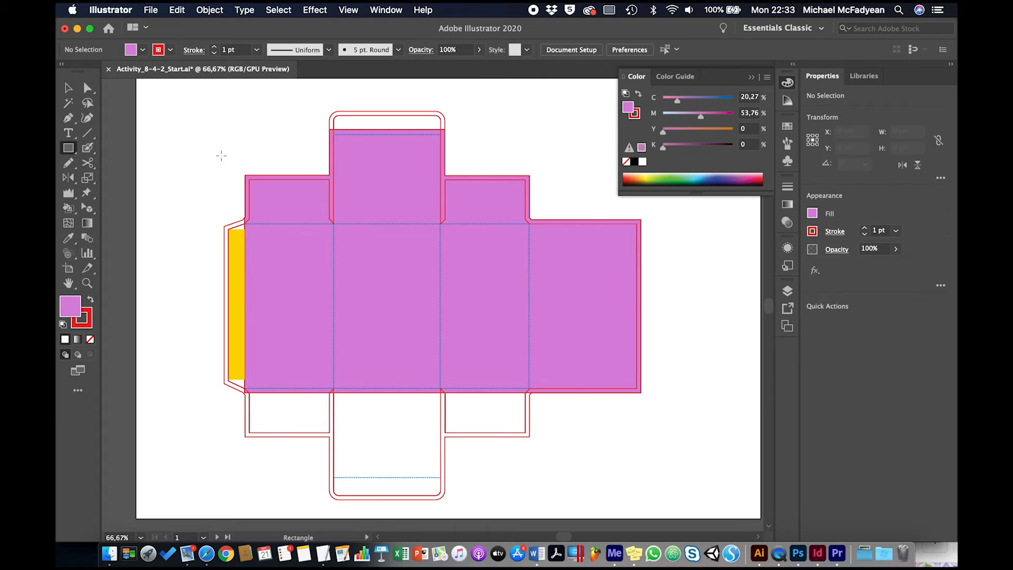
{"action": "left_click_drag", "start_coordinate": [221, 156], "coordinate": [298, 197]}
{"action": "left_click_drag", "start_coordinate": [314, 206], "coordinate": [330, 216]}
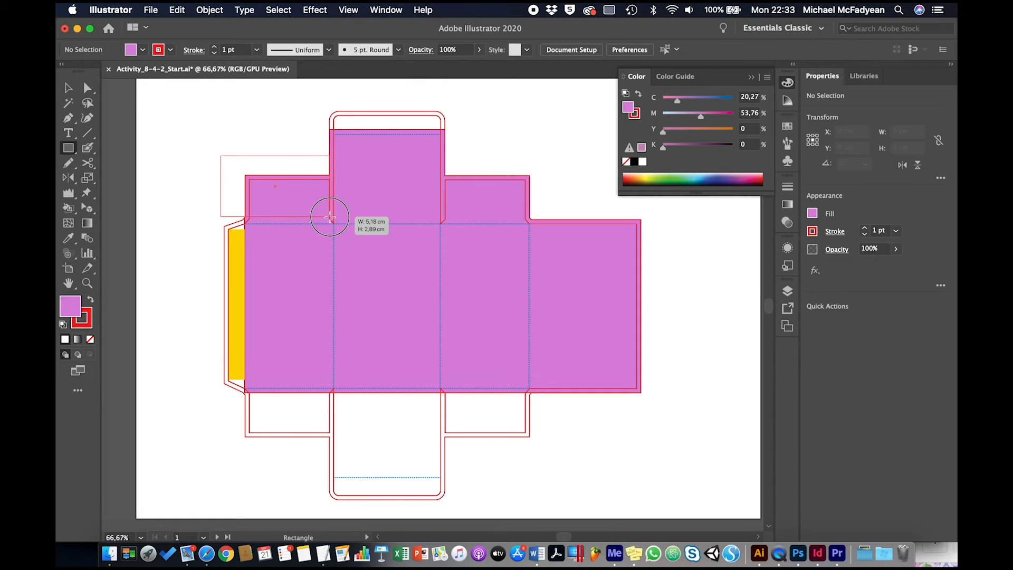
{"action": "left_click_drag", "start_coordinate": [329, 216], "coordinate": [330, 216]}
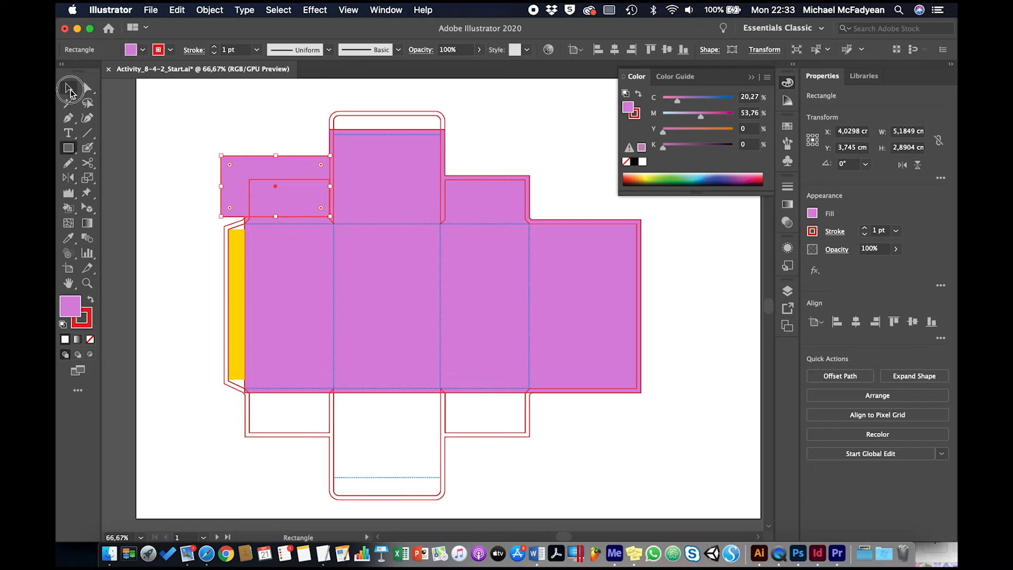
{"action": "left_click", "coordinate": [69, 89]}
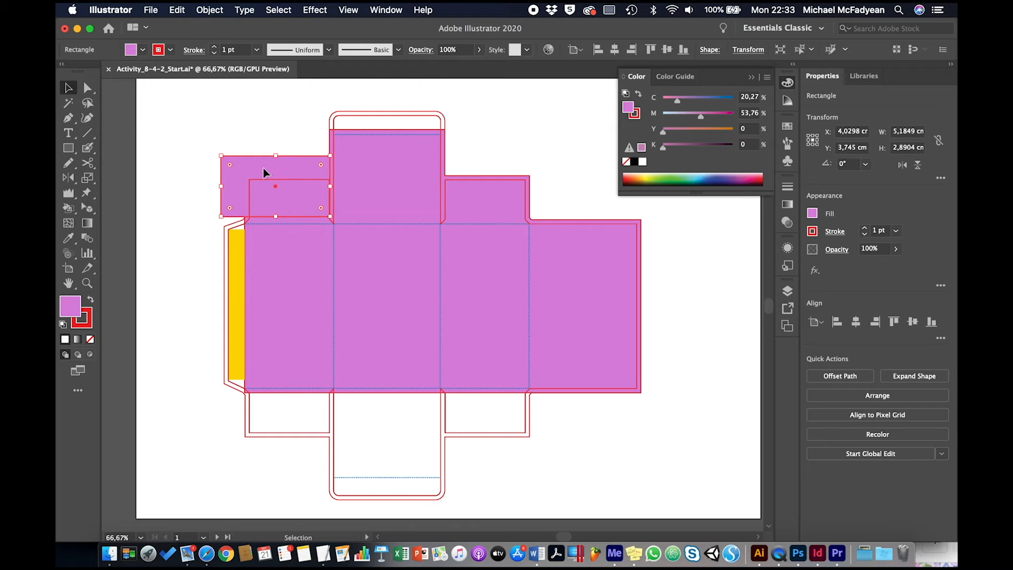
{"action": "left_click_drag", "start_coordinate": [263, 168], "coordinate": [493, 181]}
Step: Group the two dust flap rectangles and subtract them from the purple artwork shape with Minus Front
{"action": "left_click", "coordinate": [304, 168], "text": "shift"}
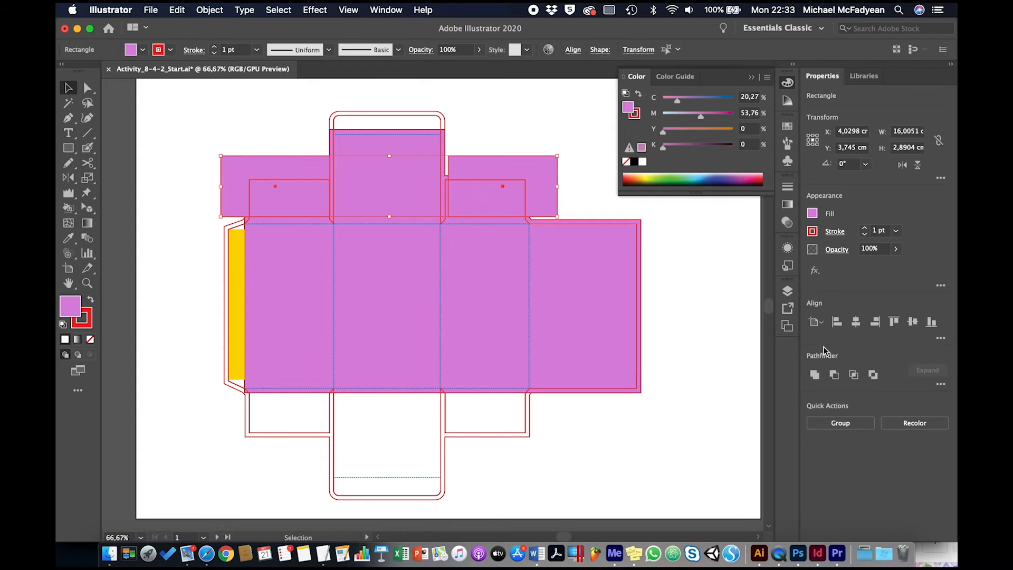
{"action": "key", "text": "super+g"}
{"action": "left_click", "coordinate": [612, 293], "text": "shift"}
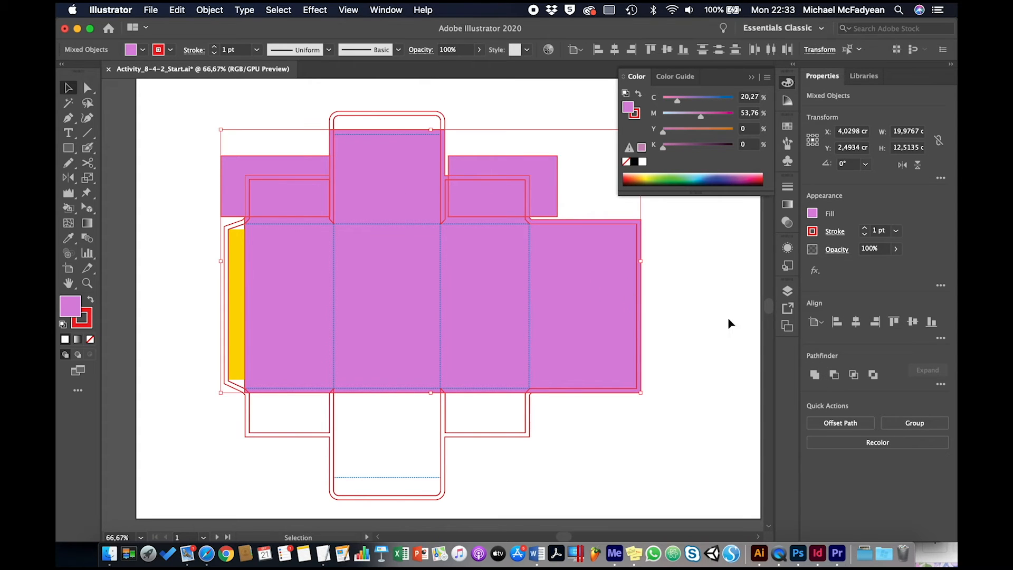
{"action": "left_click", "coordinate": [835, 375]}
{"action": "left_click", "coordinate": [722, 405]}
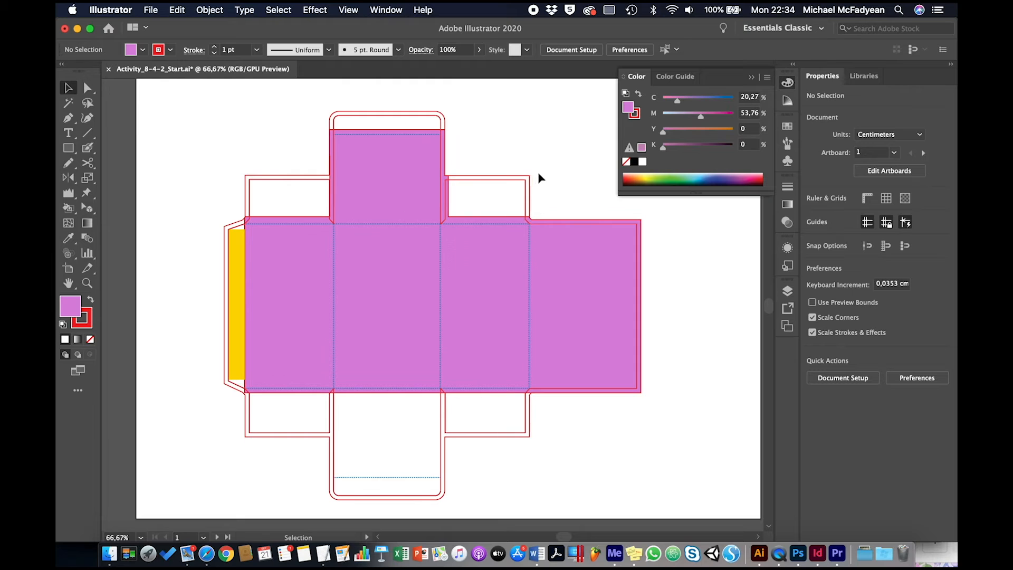
Step: Move the purple shape's two excess anchor points beside the upper right dust flap left to the flap's edge line
{"action": "key", "text": "super+equal"}
{"action": "key", "text": "super+equal"}
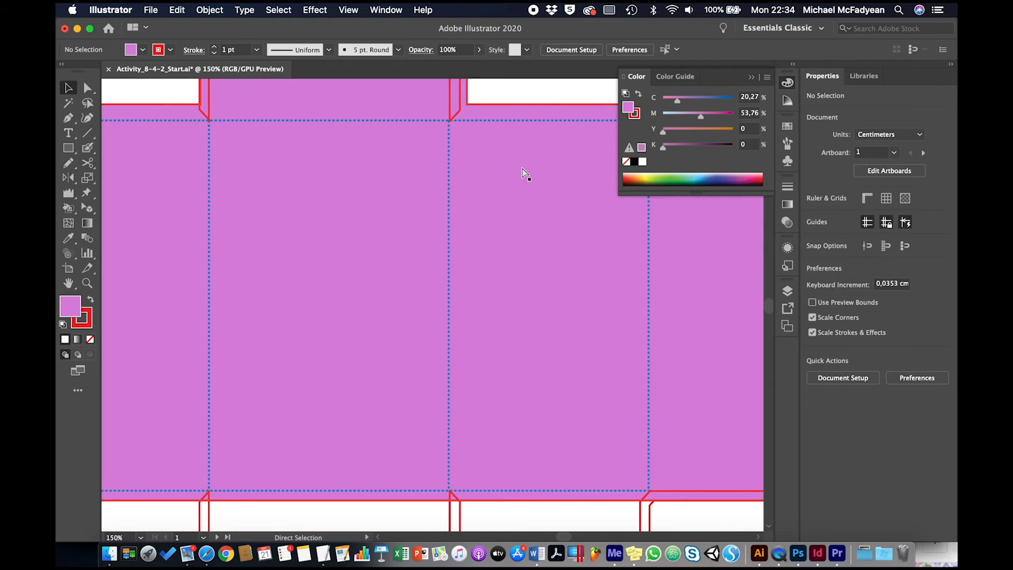
{"action": "left_click_drag", "start_coordinate": [515, 156], "coordinate": [351, 523]}
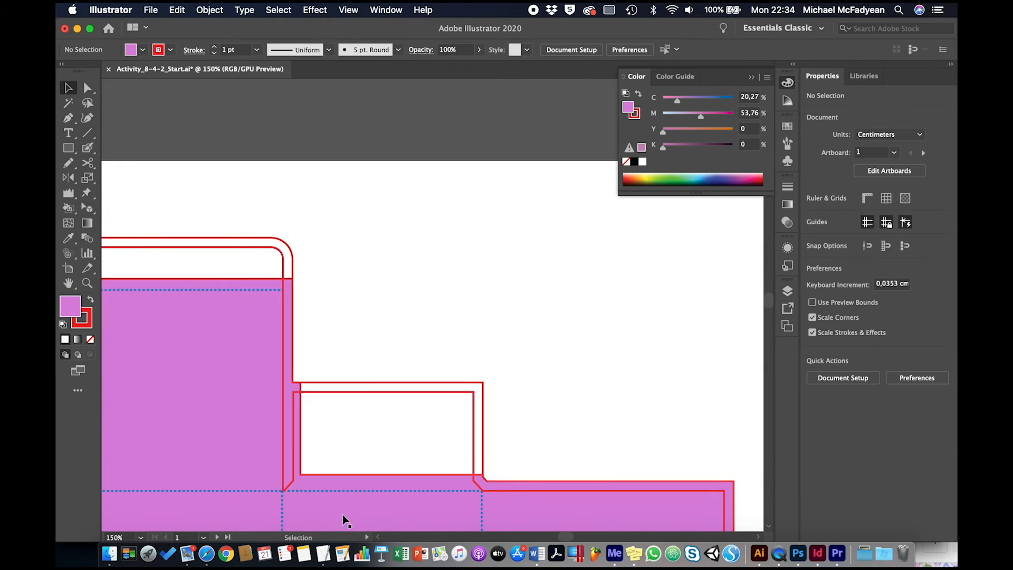
{"action": "left_click", "coordinate": [246, 442]}
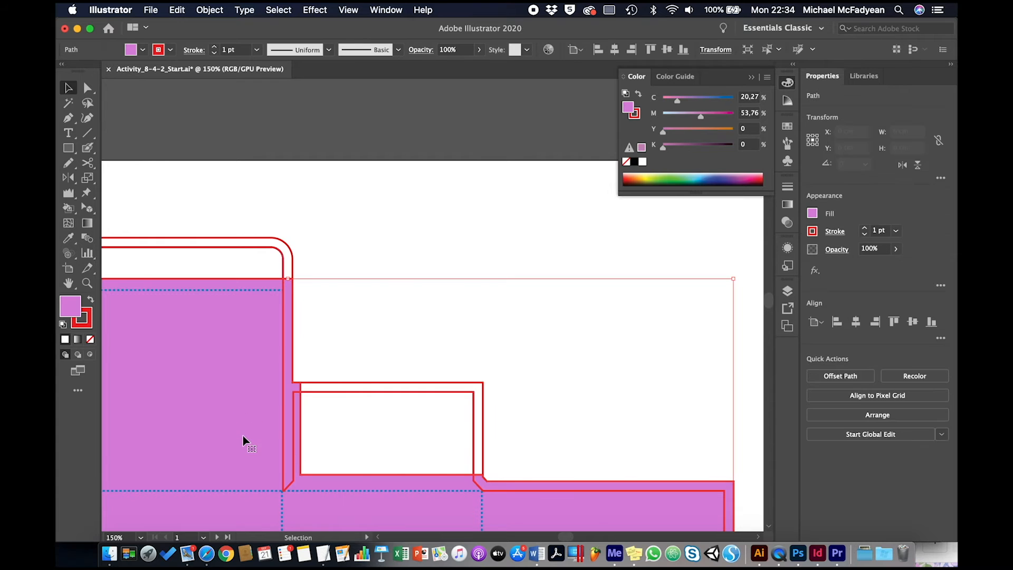
{"action": "left_click", "coordinate": [87, 90]}
{"action": "left_click", "coordinate": [317, 369]}
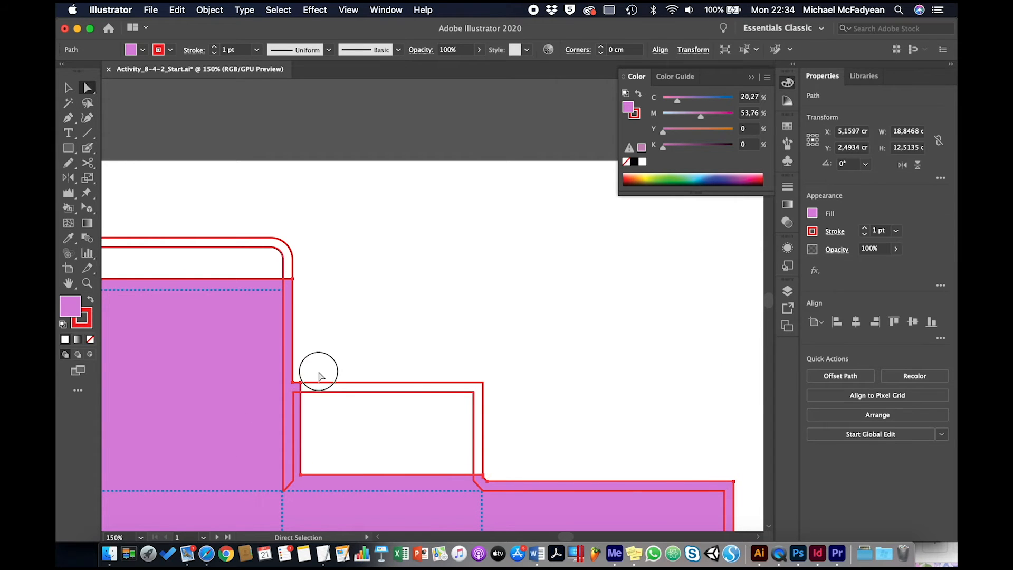
{"action": "left_click", "coordinate": [301, 384]}
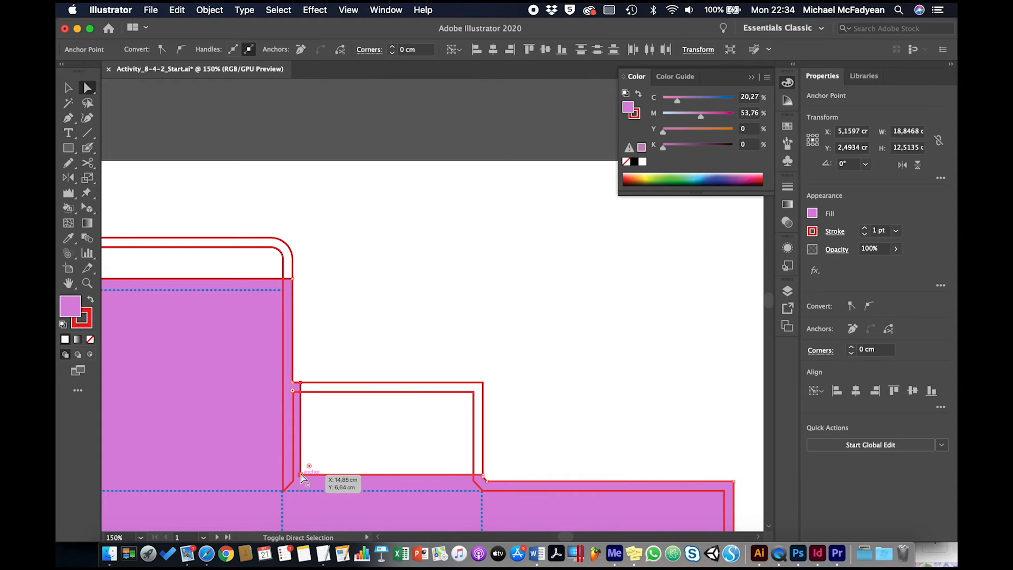
{"action": "left_click_drag", "start_coordinate": [302, 476], "coordinate": [303, 477]}
{"action": "left_click", "coordinate": [428, 311]}
{"action": "scroll", "coordinate": [438, 321], "scroll_direction": "left", "scroll_amount": 1}
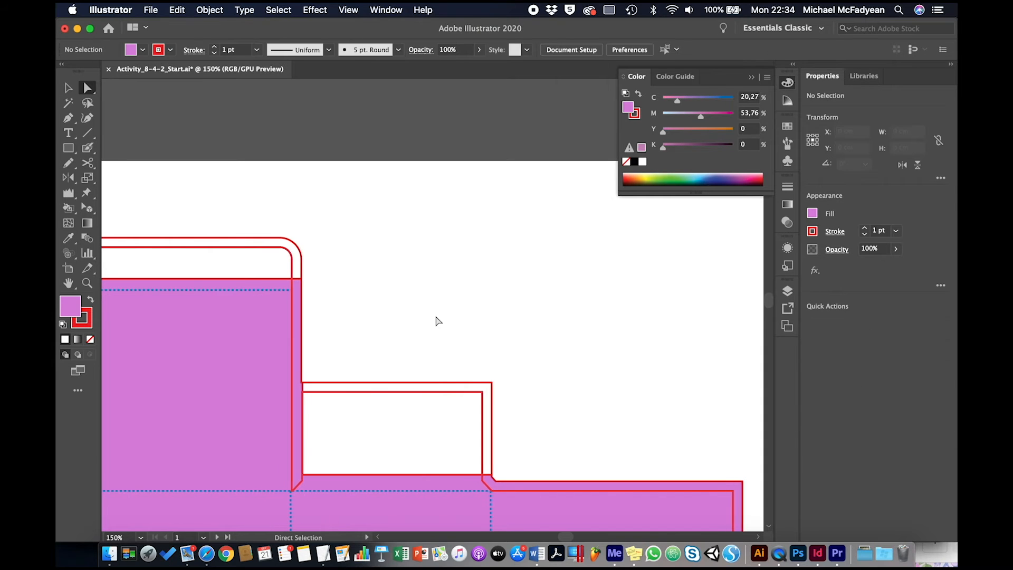
{"action": "scroll", "coordinate": [438, 321], "scroll_direction": "left", "scroll_amount": 8}
{"action": "scroll", "coordinate": [438, 321], "scroll_direction": "down", "scroll_amount": 1}
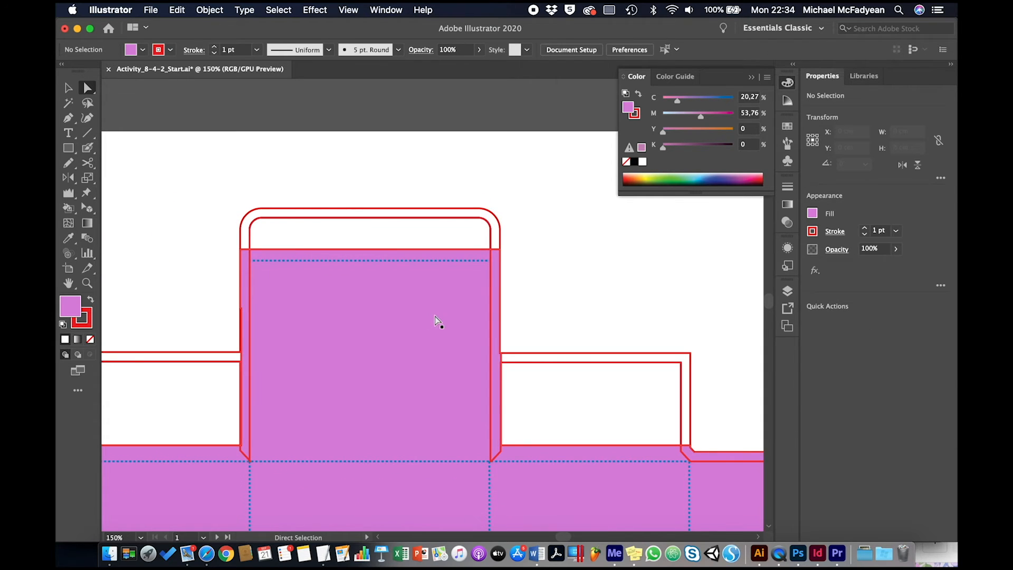
{"action": "key", "text": "super+0"}
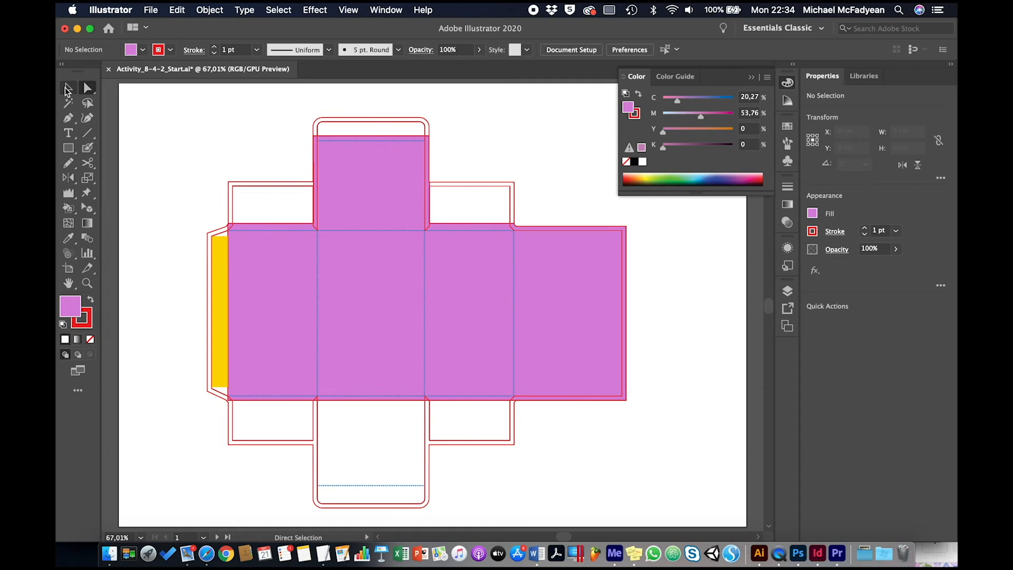
Step: Move the ANTI-STRESS TONIC title from the second artboard onto the box's rightmost side panel and bring it to the front
{"action": "left_click", "coordinate": [68, 88]}
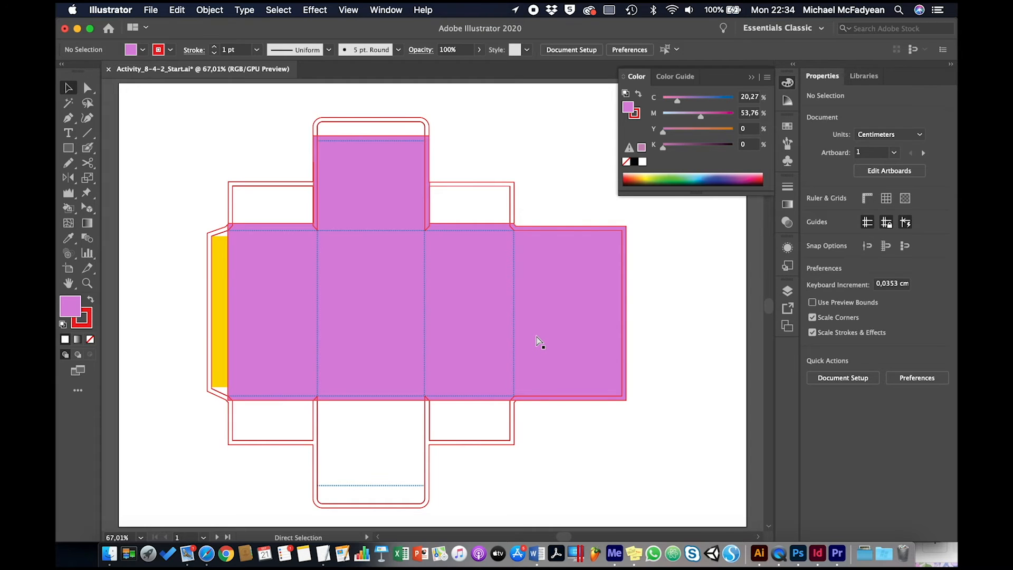
{"action": "key", "text": "alt+super+0"}
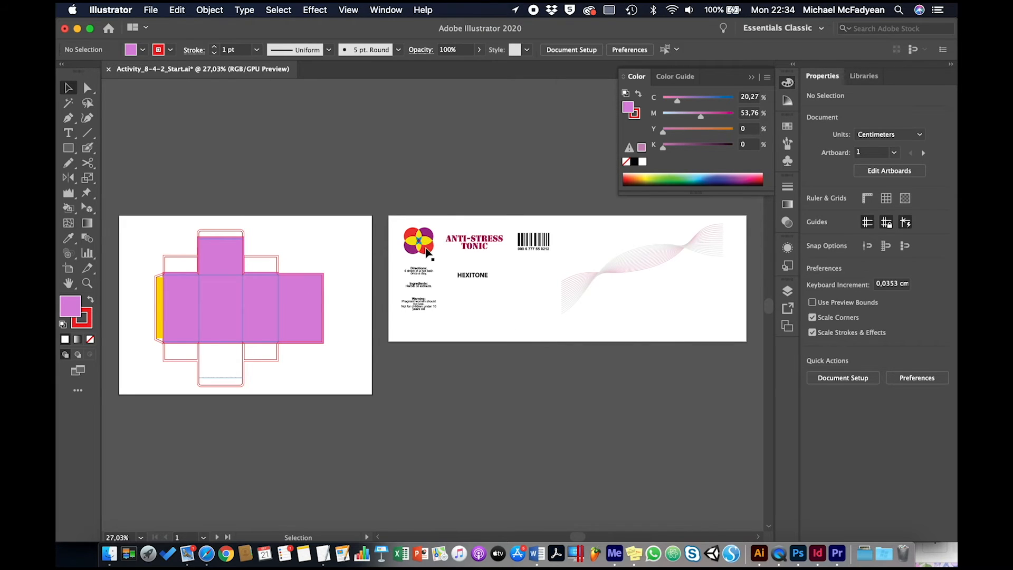
{"action": "left_click", "coordinate": [484, 242]}
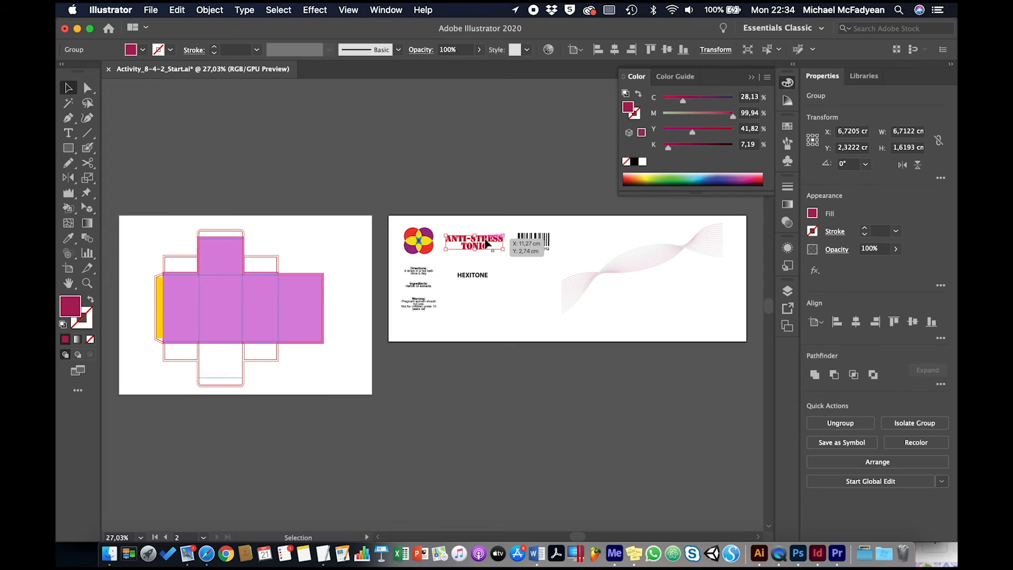
{"action": "left_click_drag", "start_coordinate": [488, 242], "coordinate": [317, 321]}
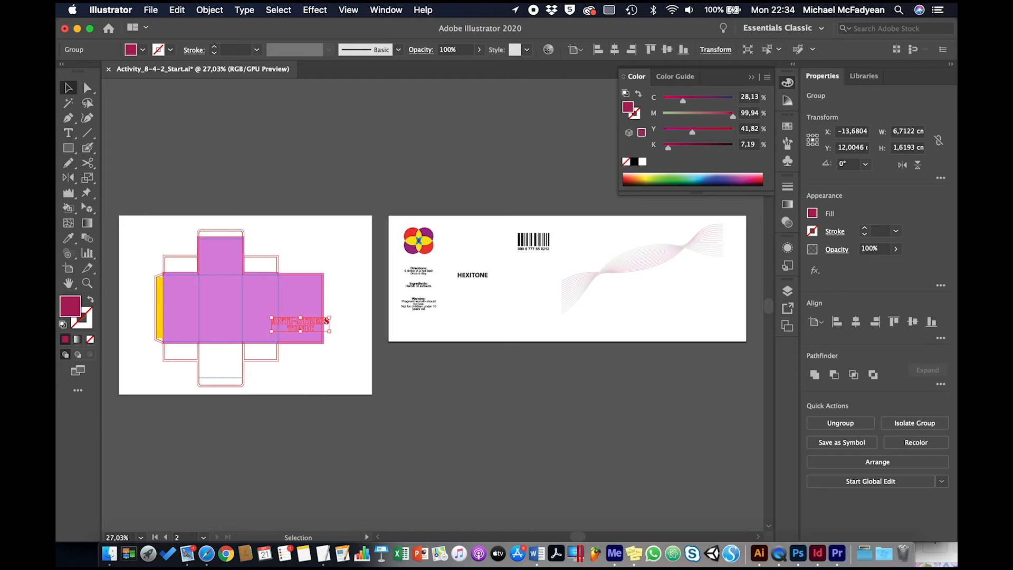
{"action": "left_click", "coordinate": [210, 9]}
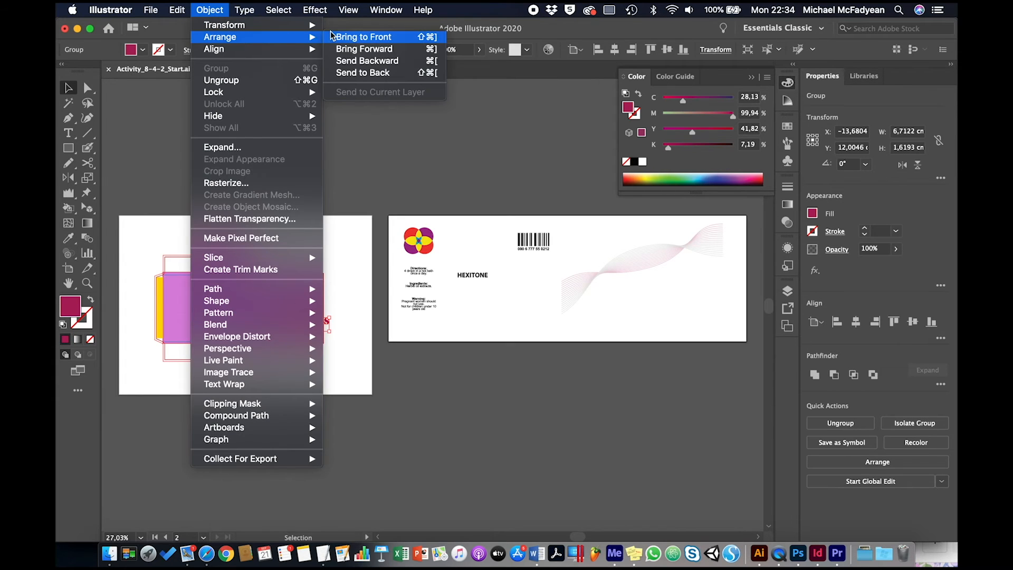
{"action": "left_click", "coordinate": [359, 37]}
{"action": "left_click", "coordinate": [423, 189]}
Step: Group the flower logo's shapes and place them in front on the rightmost side panel, above the ANTI-STRESS TONIC title
{"action": "left_click", "coordinate": [428, 238]}
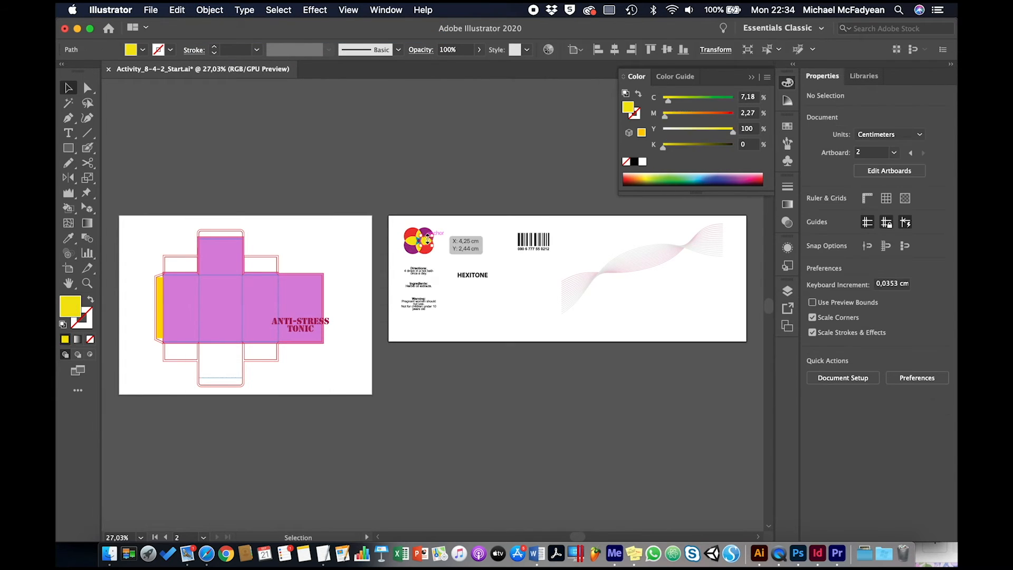
{"action": "left_click", "coordinate": [420, 206]}
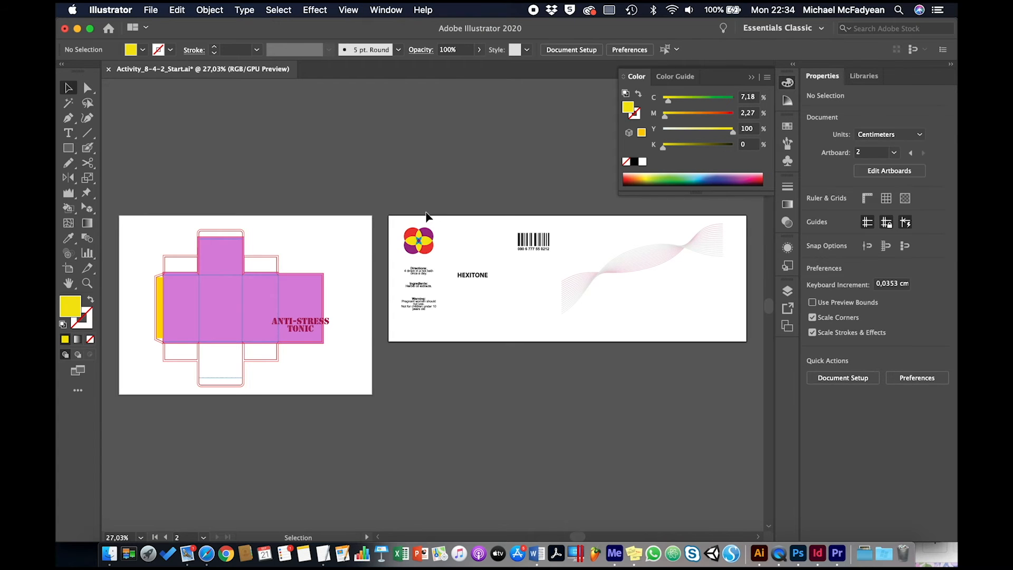
{"action": "left_click_drag", "start_coordinate": [432, 214], "coordinate": [307, 300]}
{"action": "key", "text": "super+g"}
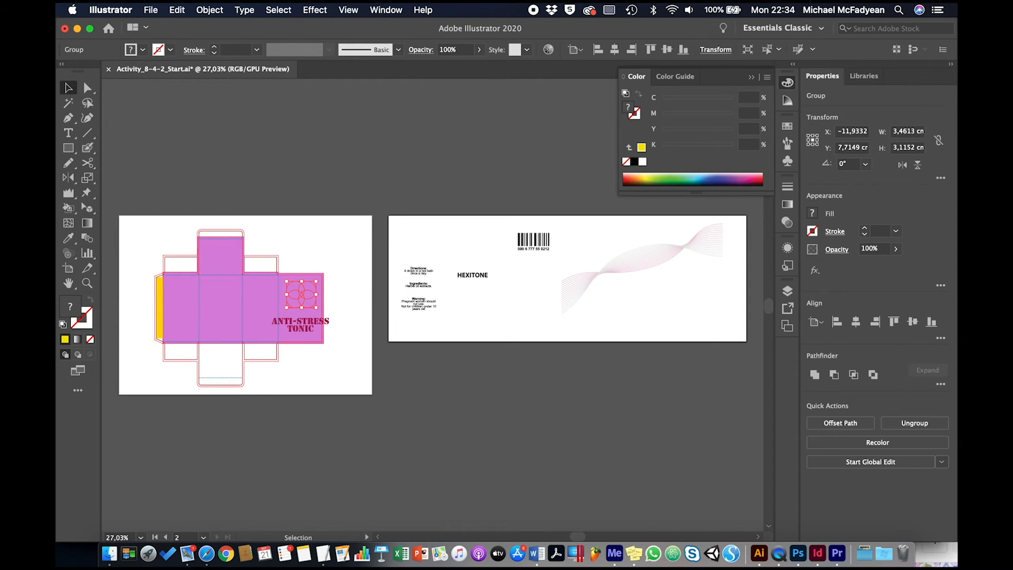
{"action": "left_click", "coordinate": [211, 10]}
{"action": "mouse_move", "coordinate": [238, 36]}
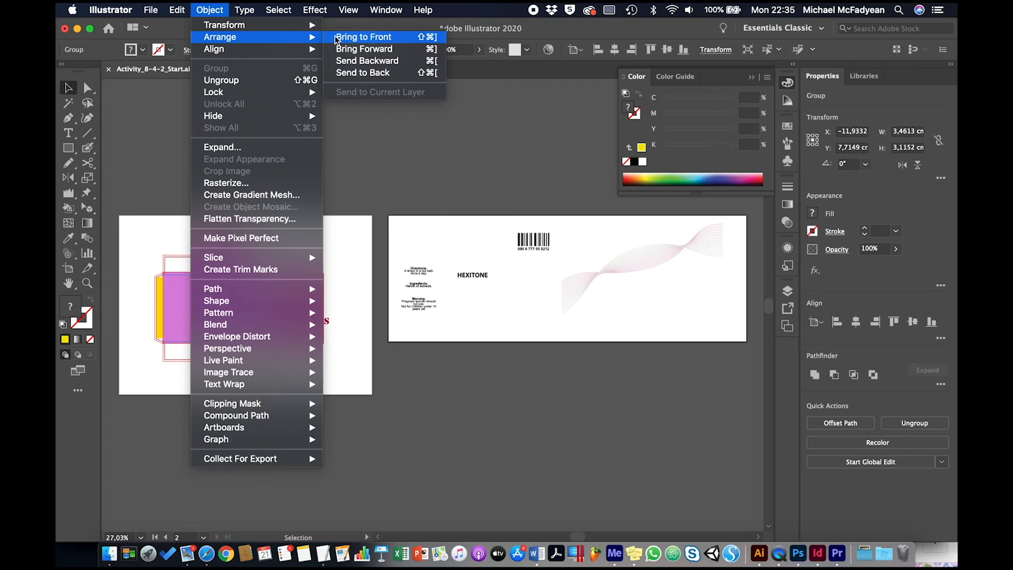
{"action": "left_click", "coordinate": [338, 48]}
{"action": "left_click", "coordinate": [408, 172]}
Step: Move the HEXITONE text onto the upper part of the rightmost side panel and bring it to the front
{"action": "left_click", "coordinate": [464, 273]}
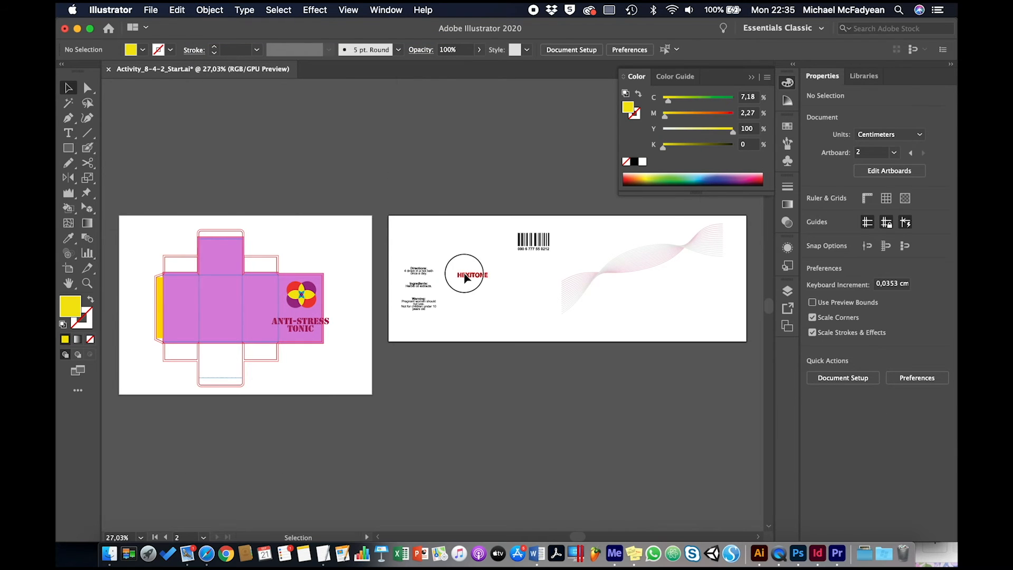
{"action": "left_click_drag", "start_coordinate": [465, 278], "coordinate": [288, 282]}
{"action": "left_click", "coordinate": [209, 10]}
{"action": "mouse_move", "coordinate": [238, 36]}
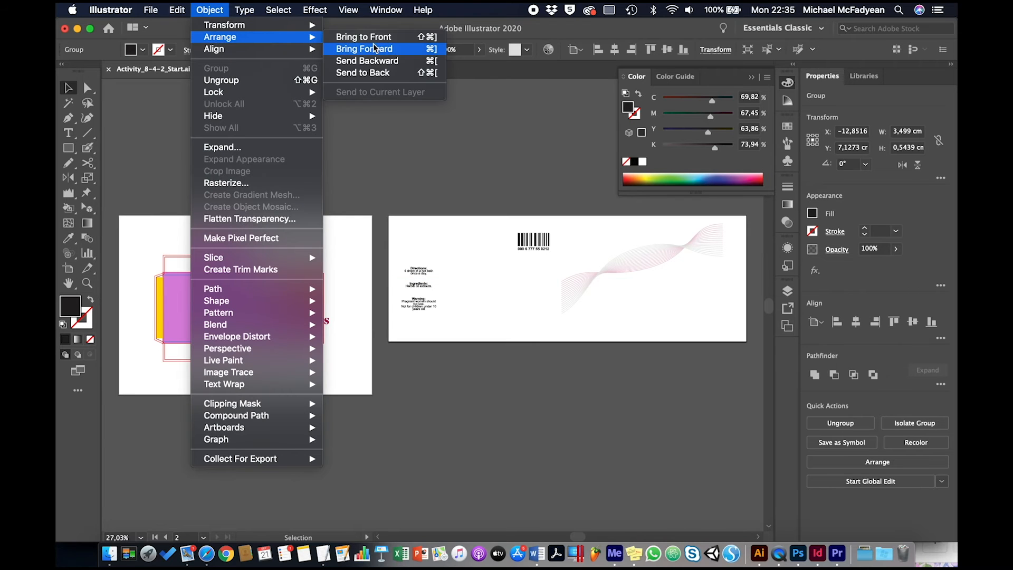
{"action": "left_click", "coordinate": [374, 37]}
Step: Move the flower logo down to just above ANTI-STRESS TONIC and enlarge the HEXITONE text to about 4.9 by 0.76 cm
{"action": "key", "text": "super+equal"}
{"action": "key", "text": "super+equal"}
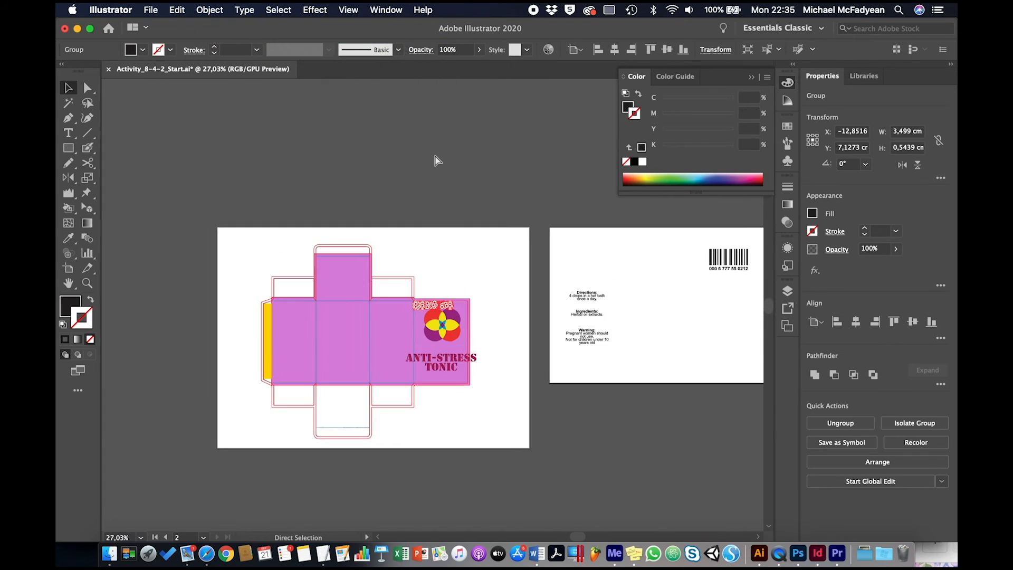
{"action": "key", "text": "super+equal"}
{"action": "key", "text": "super+equal"}
{"action": "left_click", "coordinate": [436, 158]}
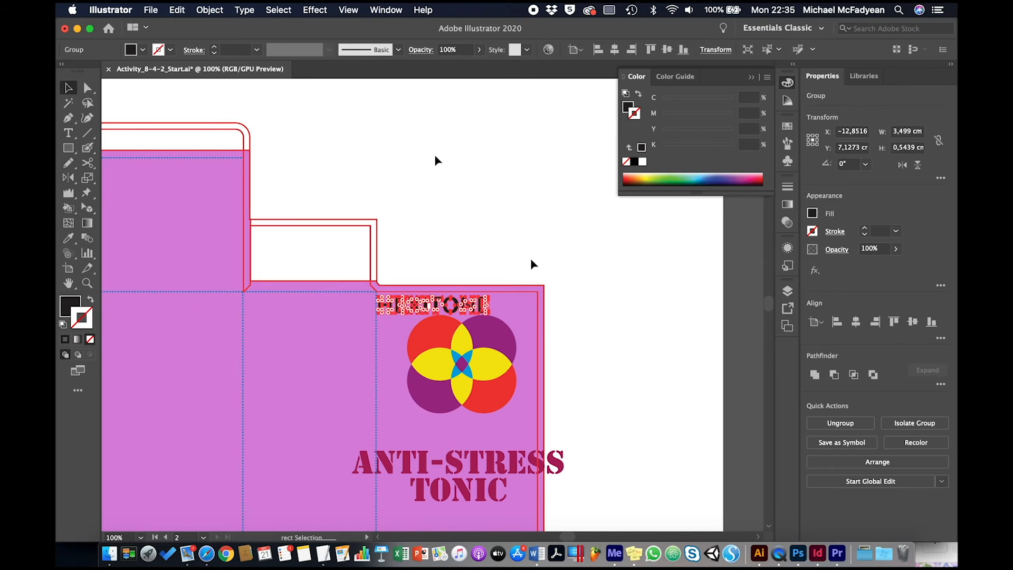
{"action": "left_click", "coordinate": [460, 339]}
{"action": "left_click_drag", "start_coordinate": [460, 339], "coordinate": [457, 369]}
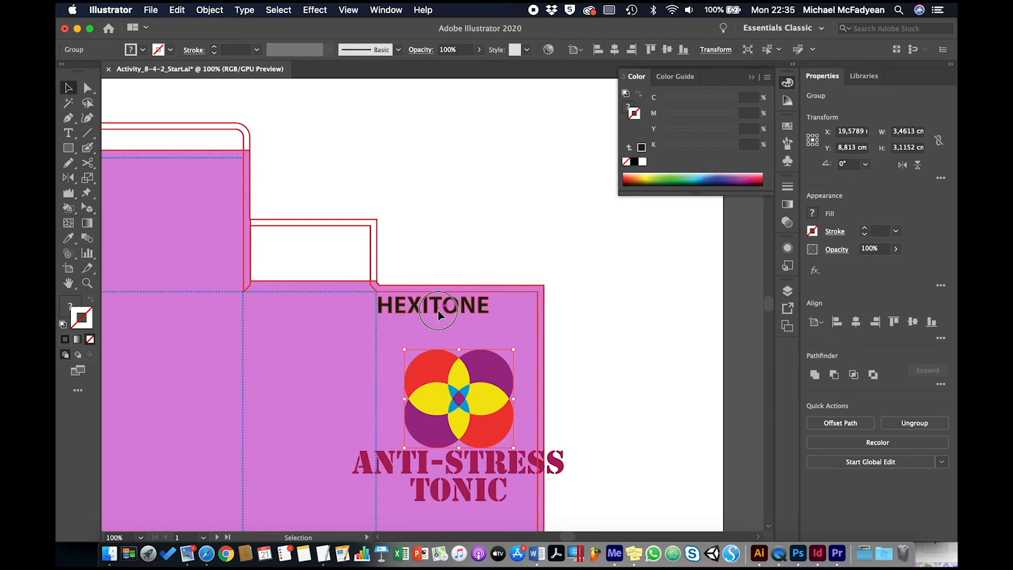
{"action": "left_click_drag", "start_coordinate": [438, 311], "coordinate": [535, 342]}
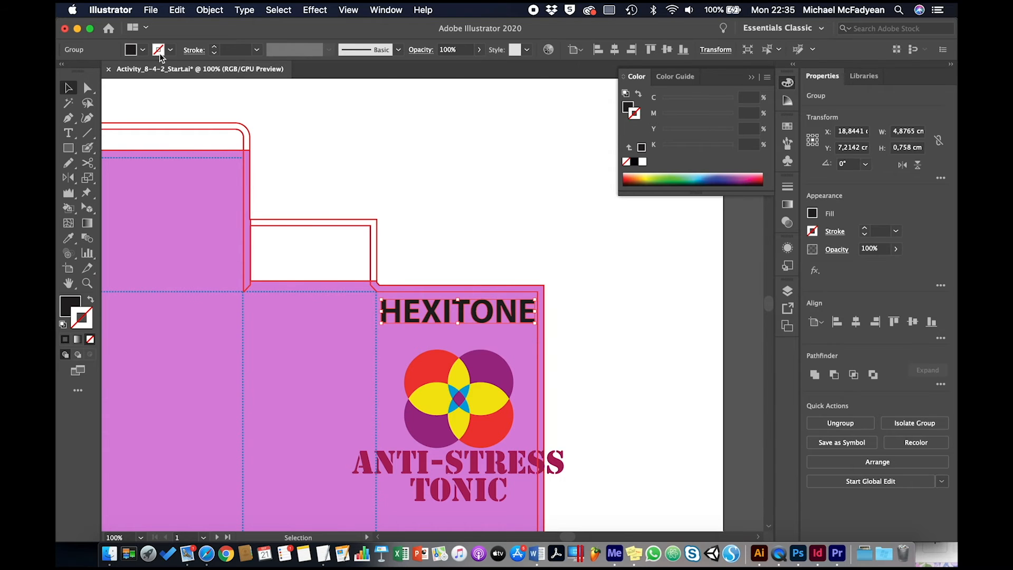
Step: Fill the HEXITONE text on the rightmost side panel with white and deselect it
{"action": "left_click", "coordinate": [145, 49]}
{"action": "left_click", "coordinate": [82, 71]}
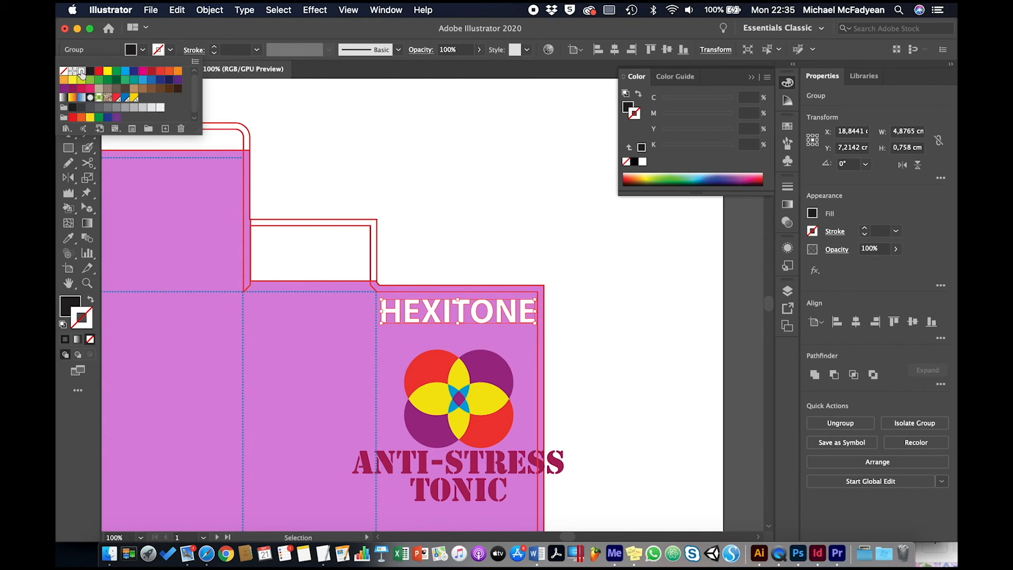
{"action": "left_click", "coordinate": [549, 222]}
{"action": "left_click", "coordinate": [545, 226]}
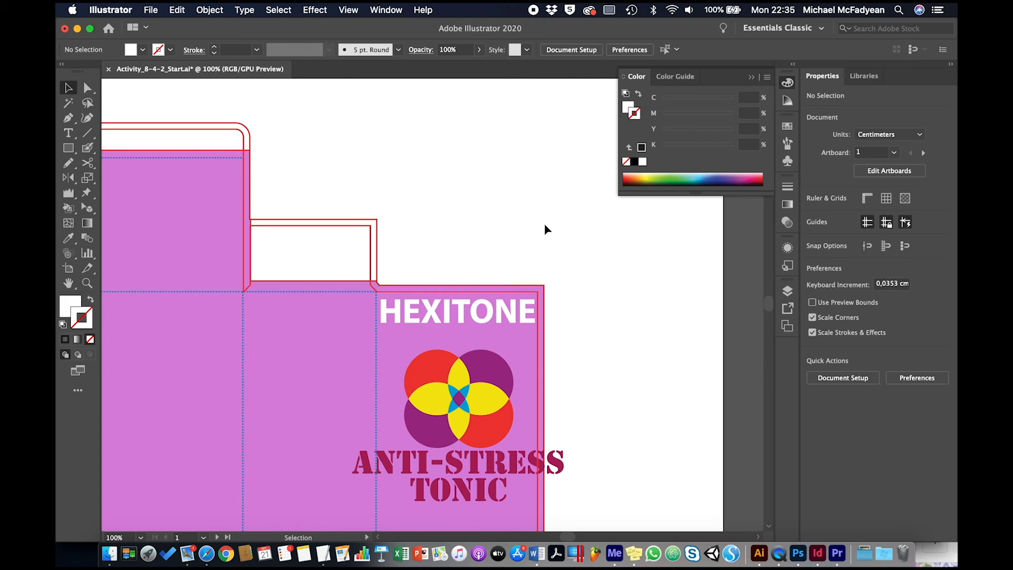
Step: Scale the ANTI-STRESS TONIC title down to about 3.67 by 0.89 cm and move it beneath the flower logo
{"action": "left_click", "coordinate": [492, 474]}
{"action": "scroll", "coordinate": [499, 467], "scroll_direction": "down", "scroll_amount": 5}
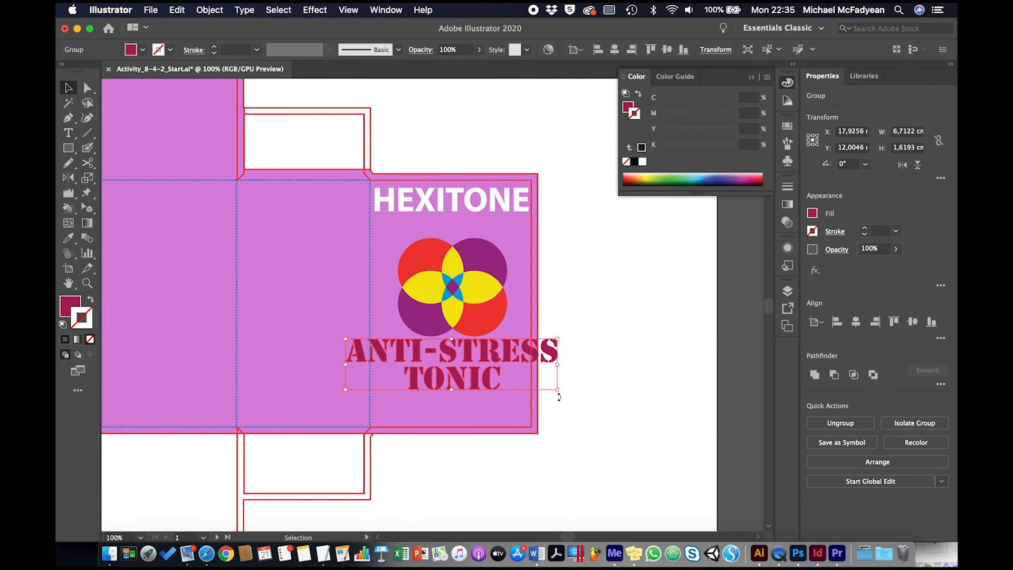
{"action": "left_click_drag", "start_coordinate": [558, 391], "coordinate": [462, 367]}
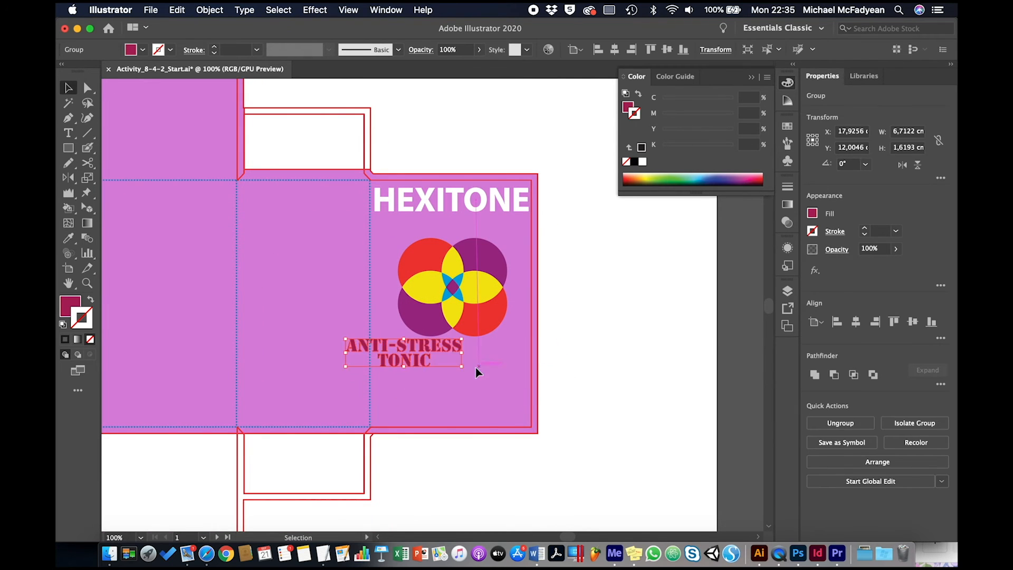
{"action": "left_click_drag", "start_coordinate": [402, 361], "coordinate": [452, 389]}
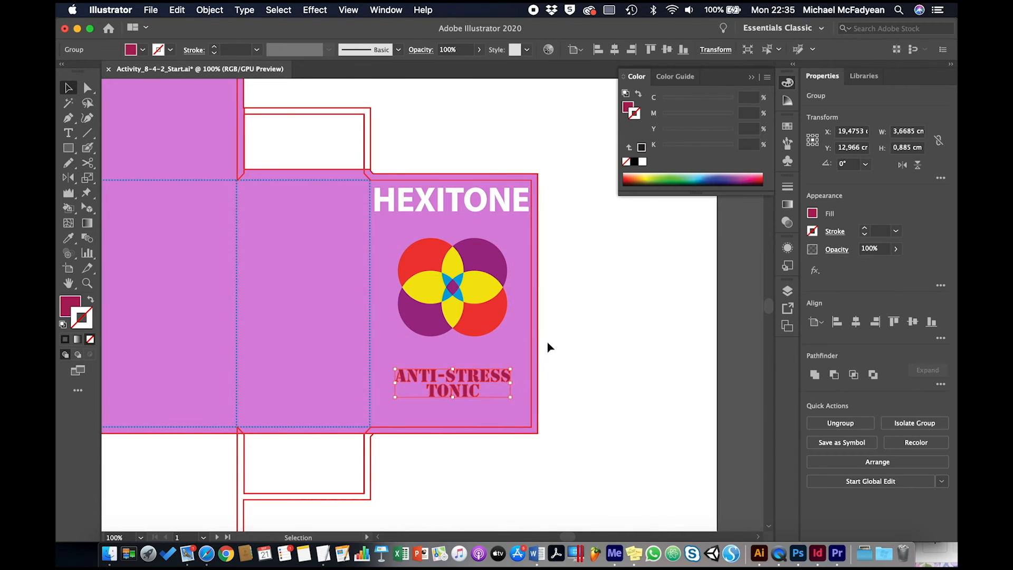
Step: Horizontally centre HEXITONE, the flower logo and ANTI-STRESS TONIC on each other, aligning to the selection instead of the artboard
{"action": "left_click", "coordinate": [494, 313], "text": "shift"}
{"action": "left_click", "coordinate": [493, 199], "text": "shift"}
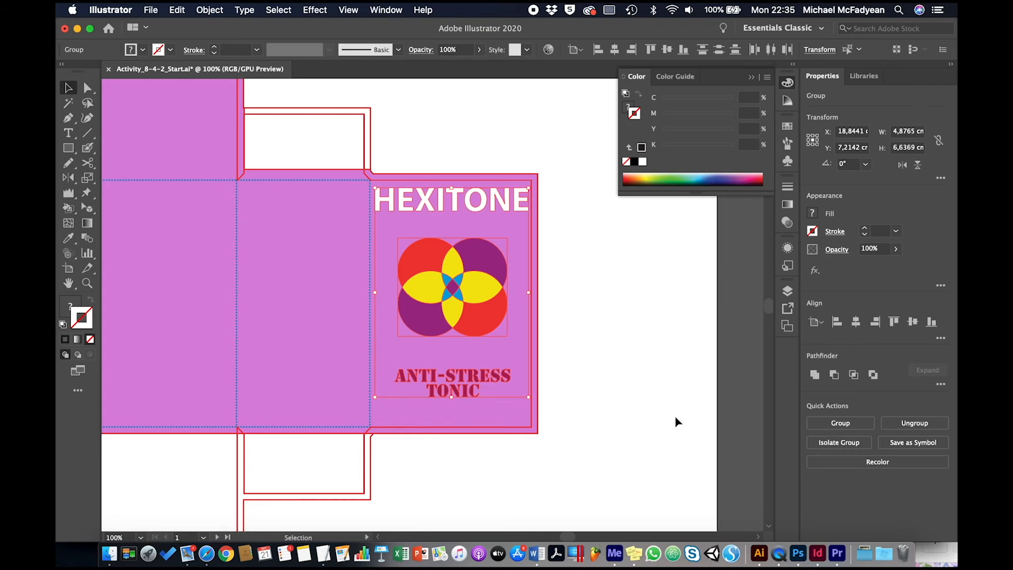
{"action": "left_click", "coordinate": [856, 320]}
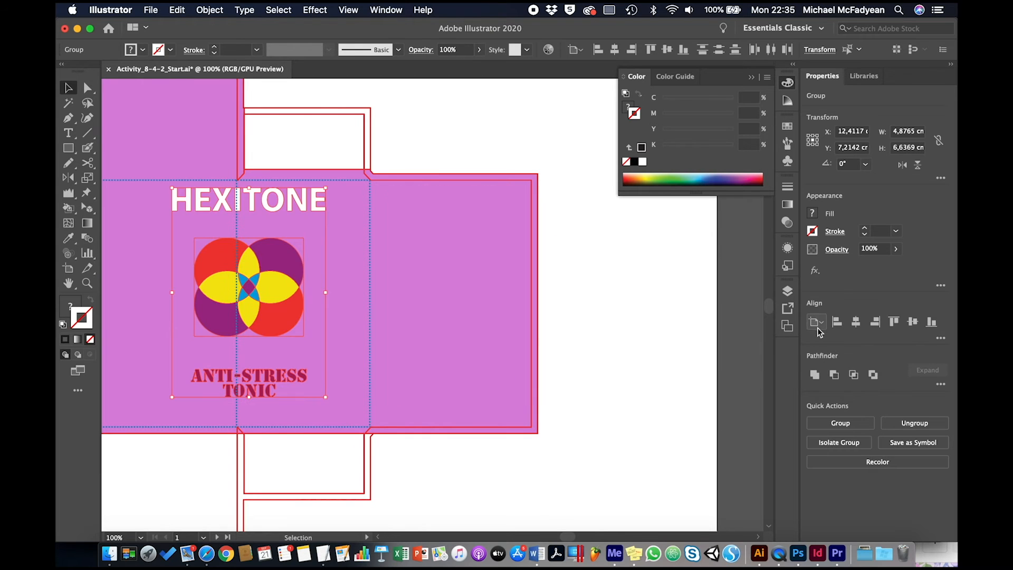
{"action": "key", "text": "super+z"}
{"action": "left_click", "coordinate": [818, 329]}
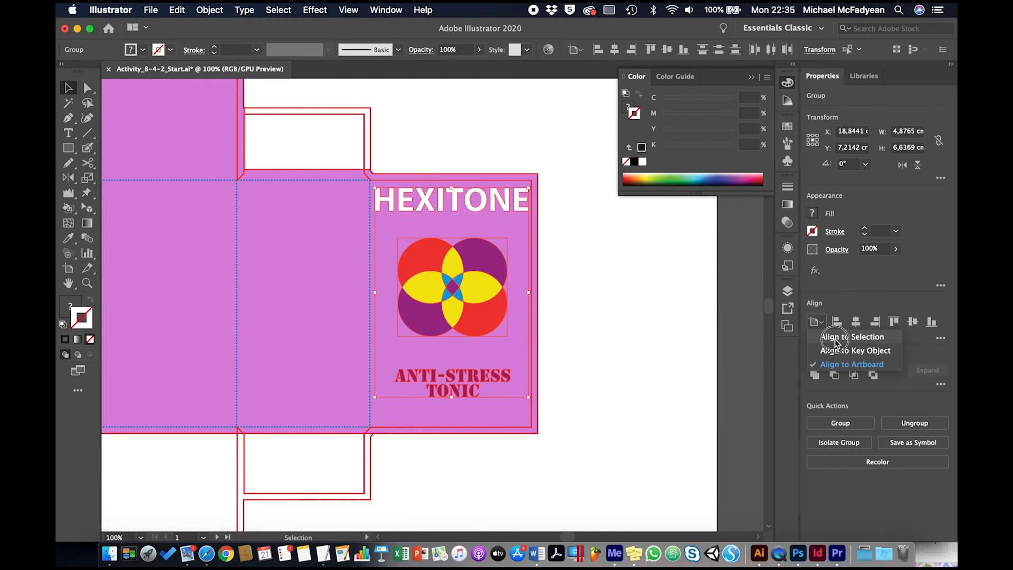
{"action": "left_click", "coordinate": [835, 338]}
{"action": "left_click", "coordinate": [855, 321]}
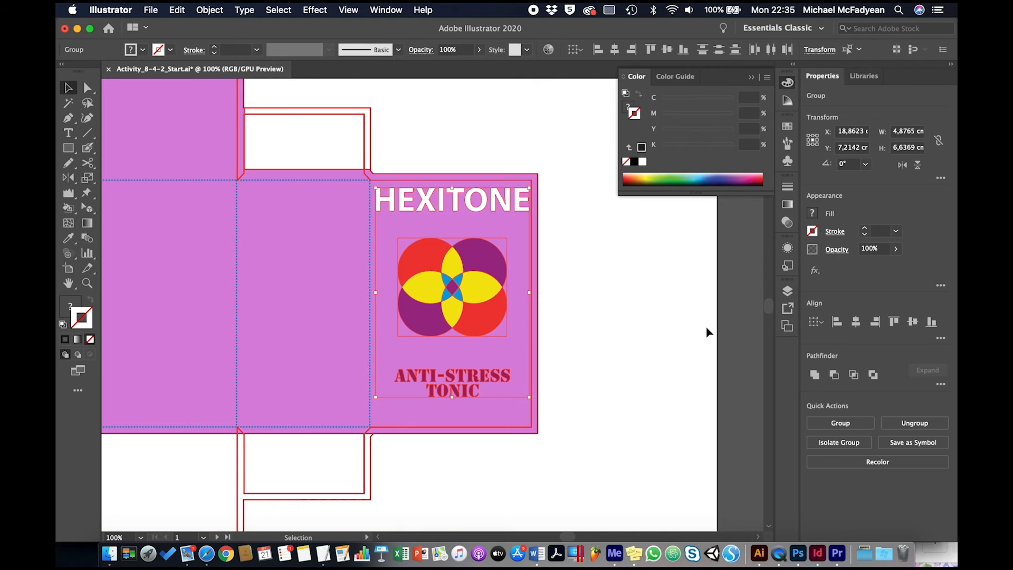
Step: Nudge the three aligned items down to about X 18.83, Y 7.57 cm to centre them on the rightmost panel
{"action": "key", "text": "shift+Down"}
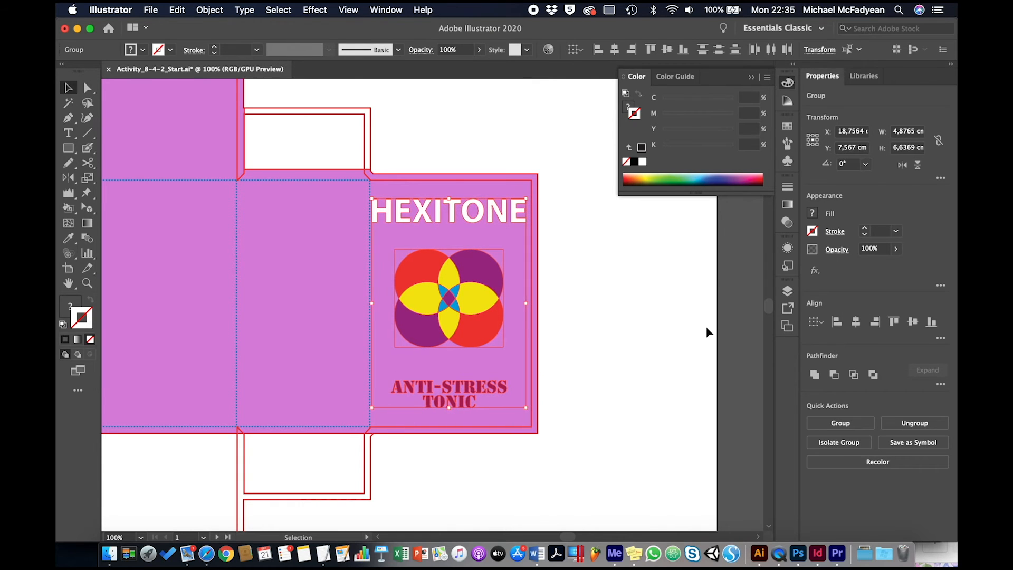
{"action": "key", "text": "a"}
{"action": "key", "text": "super+0"}
{"action": "key", "text": "v"}
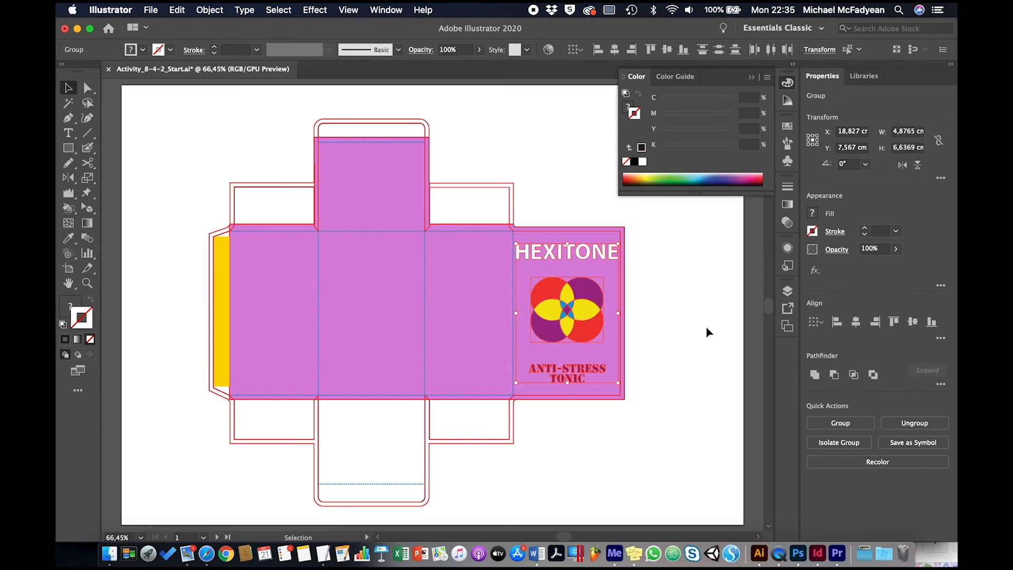
Step: Move the barcode from the second artboard onto the lower part of the third side panel and bring it to the front
{"action": "key", "text": "alt+super+0"}
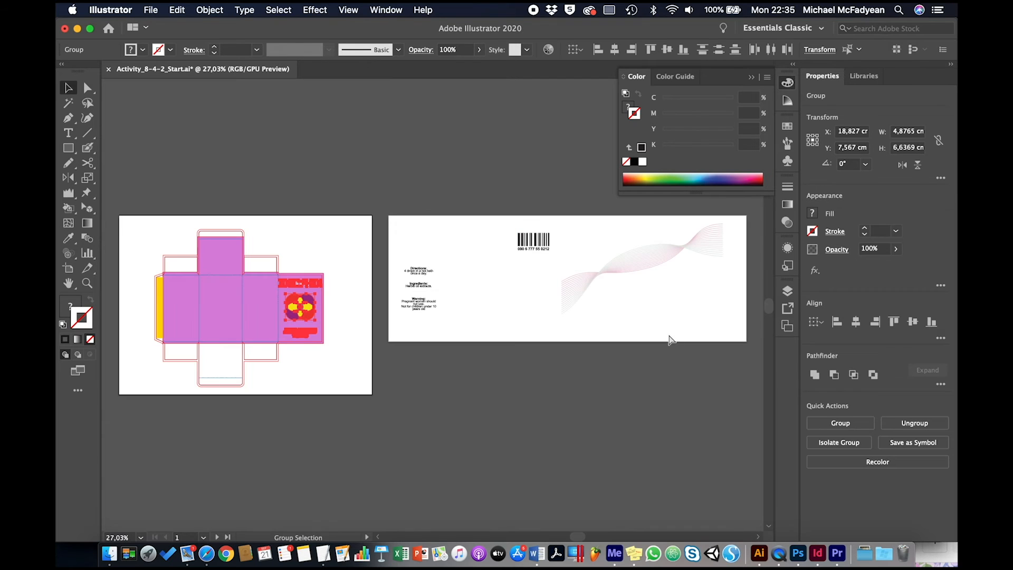
{"action": "left_click_drag", "start_coordinate": [531, 249], "coordinate": [267, 333]}
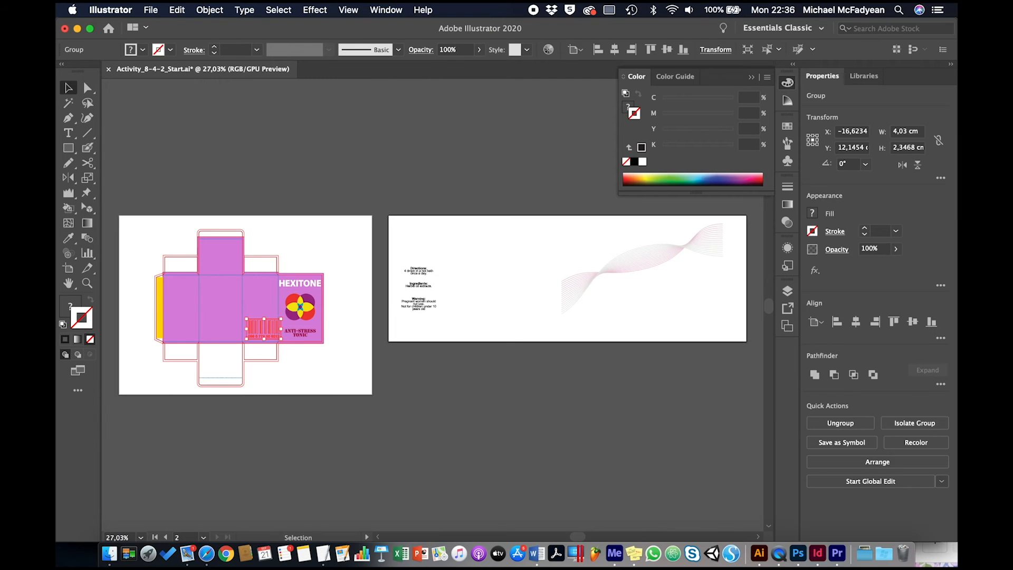
{"action": "left_click", "coordinate": [209, 9]}
{"action": "mouse_move", "coordinate": [217, 29]}
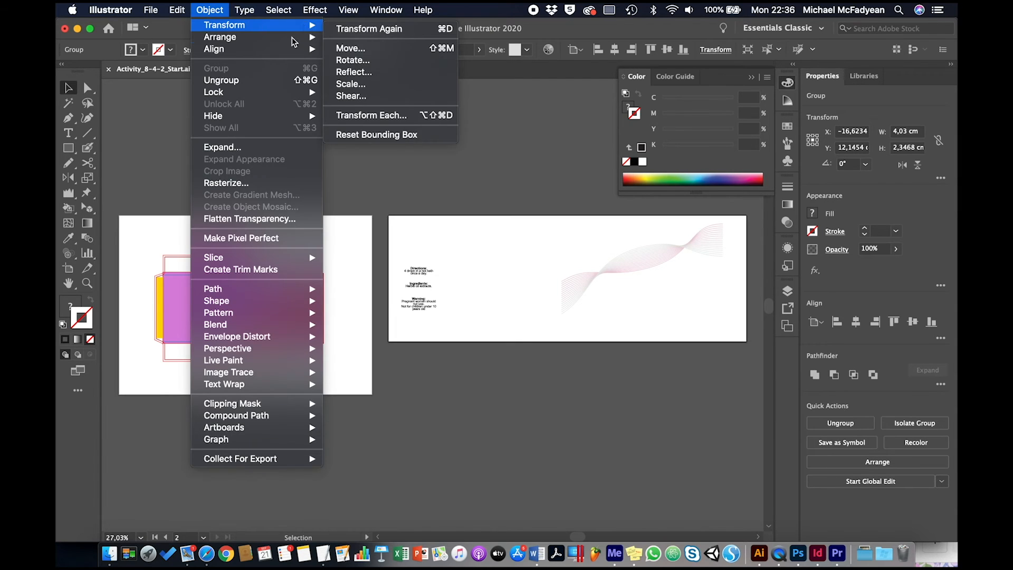
{"action": "mouse_move", "coordinate": [294, 38]}
{"action": "left_click", "coordinate": [365, 37]}
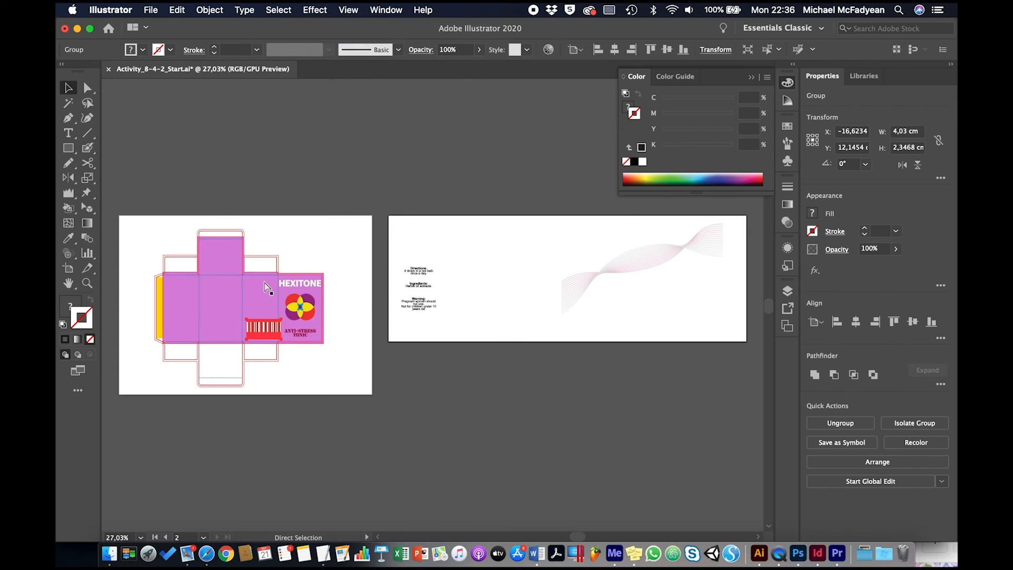
Step: Scale the barcode down to about 2.66 by 1.55 cm and nudge it to the bottom centre of the third side panel
{"action": "key", "text": "super+1"}
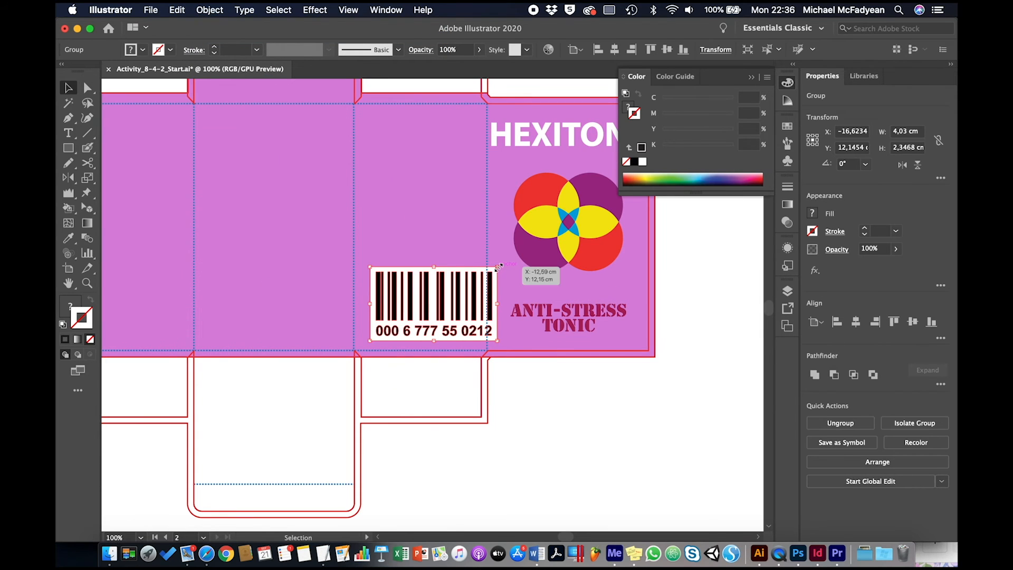
{"action": "left_click_drag", "start_coordinate": [497, 268], "coordinate": [465, 293]}
{"action": "key", "text": "shift+Right"}
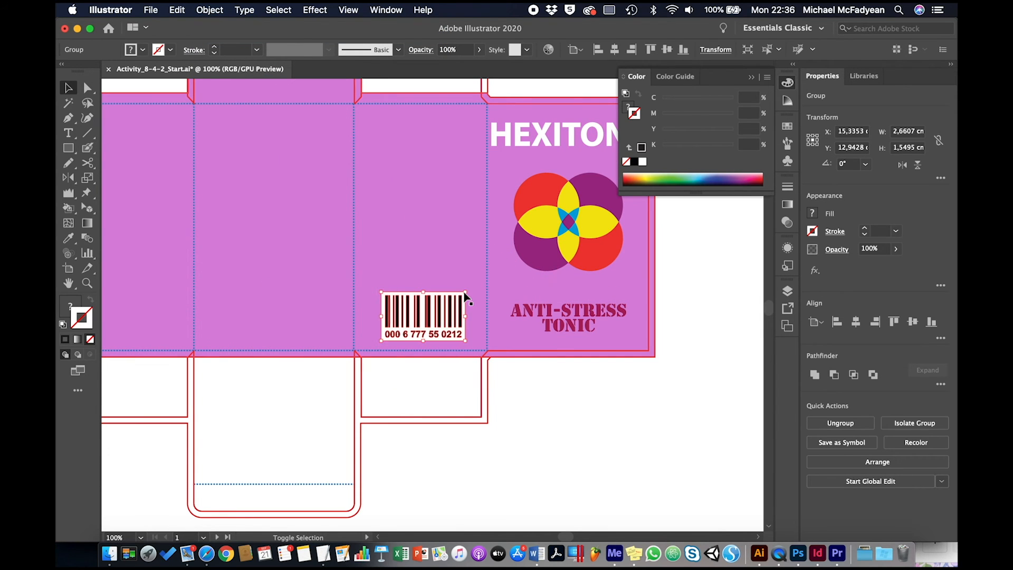
{"action": "key", "text": "Down"}
{"action": "key", "text": "Down"}
{"action": "key", "text": "Down"}
{"action": "key", "text": "Down"}
{"action": "key", "text": "Right"}
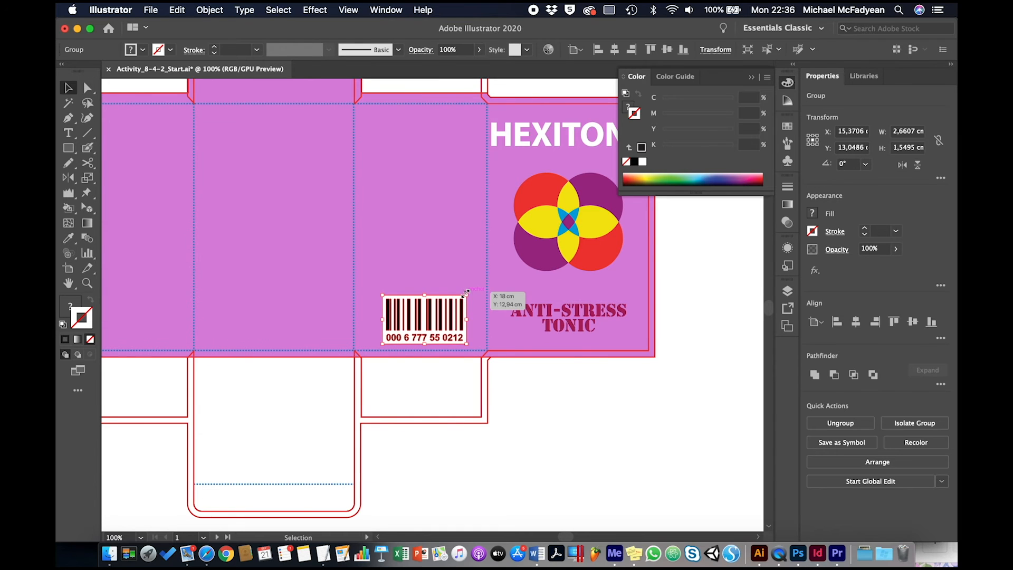
Step: Move the Directions, Ingredients and Warning text from the second artboard to above the barcode and bring it to the front
{"action": "key", "text": "super+alt+0"}
{"action": "left_click", "coordinate": [425, 277]}
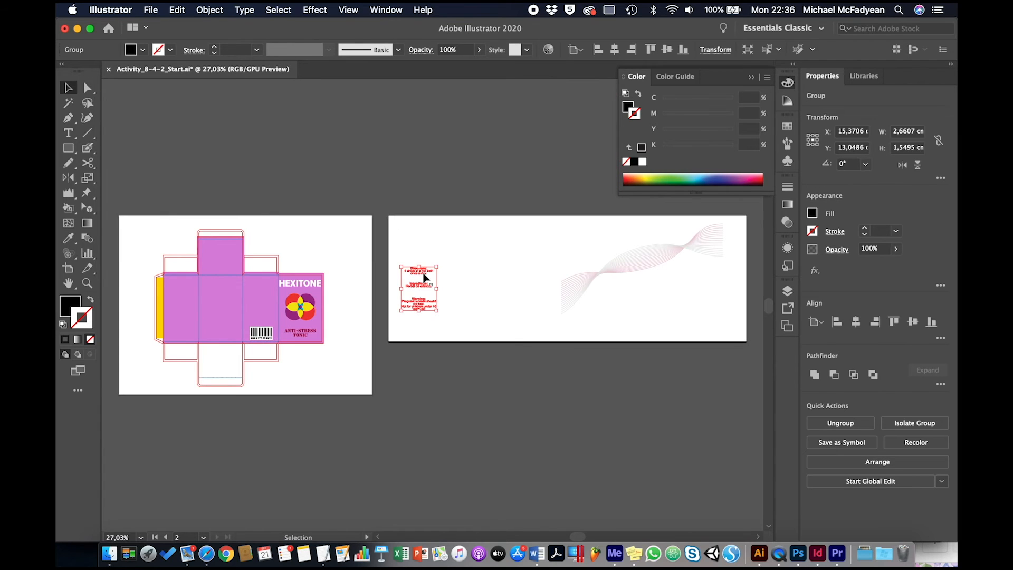
{"action": "left_click_drag", "start_coordinate": [424, 277], "coordinate": [268, 288]}
{"action": "key", "text": "super+1"}
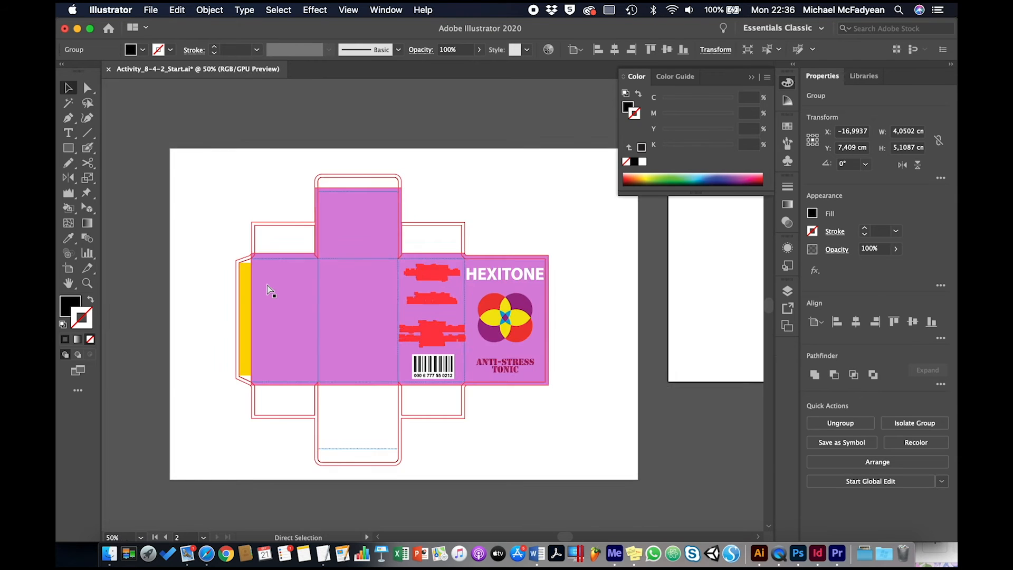
{"action": "left_click", "coordinate": [216, 11]}
{"action": "mouse_move", "coordinate": [220, 34]}
{"action": "left_click", "coordinate": [349, 34]}
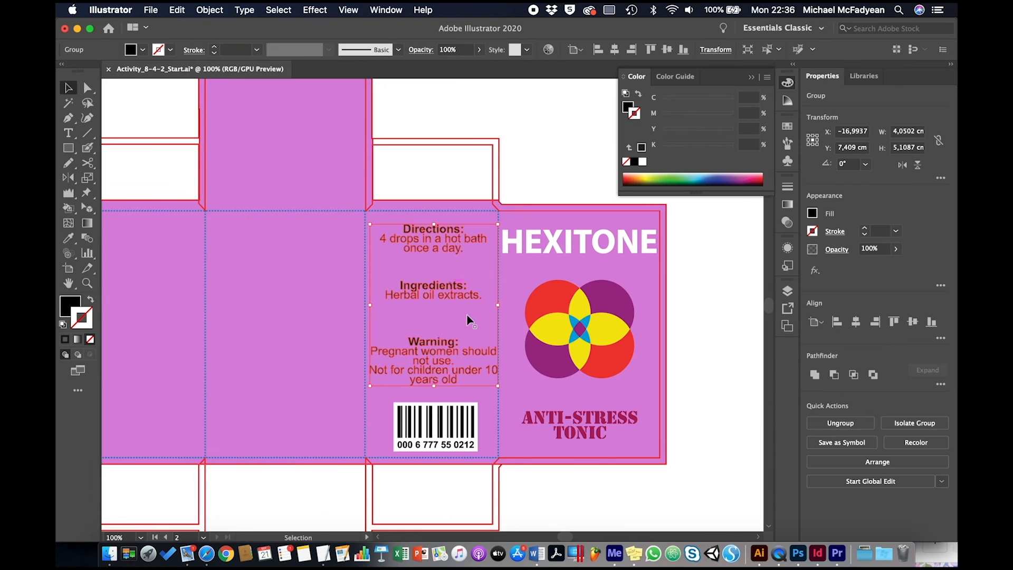
Step: Scale the Directions, Ingredients and Warning text to about 2.67 by 3.37 cm and centre it above the barcode
{"action": "left_click_drag", "start_coordinate": [498, 387], "coordinate": [454, 352]}
{"action": "left_click", "coordinate": [455, 352], "text": "shift"}
{"action": "key", "text": "shift+Right"}
{"action": "key", "text": "shift+Right"}
{"action": "key", "text": "shift+Left"}
{"action": "key", "text": "shift+Left"}
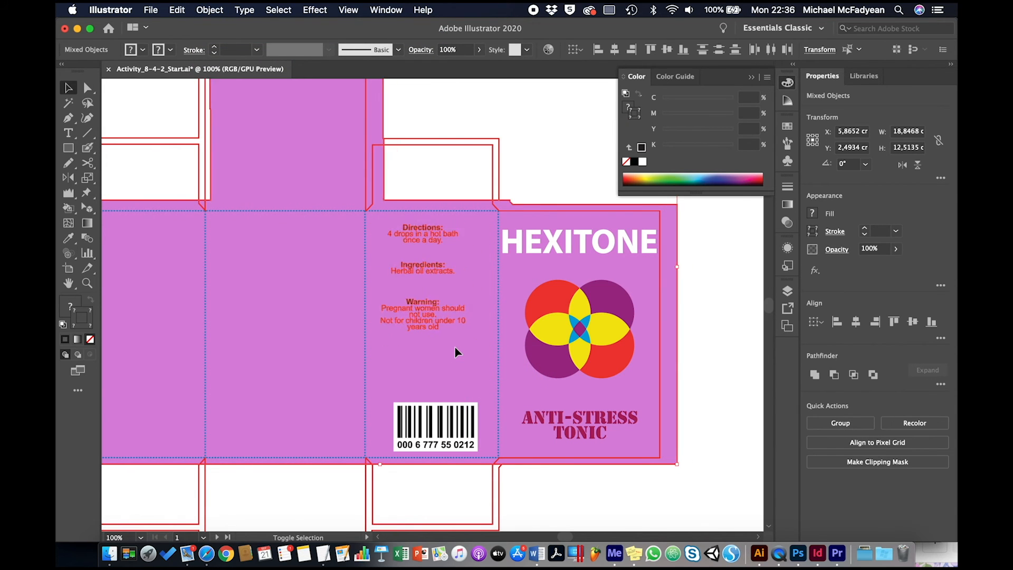
{"action": "left_click", "coordinate": [455, 347], "text": "shift"}
{"action": "key", "text": "shift+Down"}
{"action": "key", "text": "shift+Down"}
{"action": "key", "text": "shift+Down"}
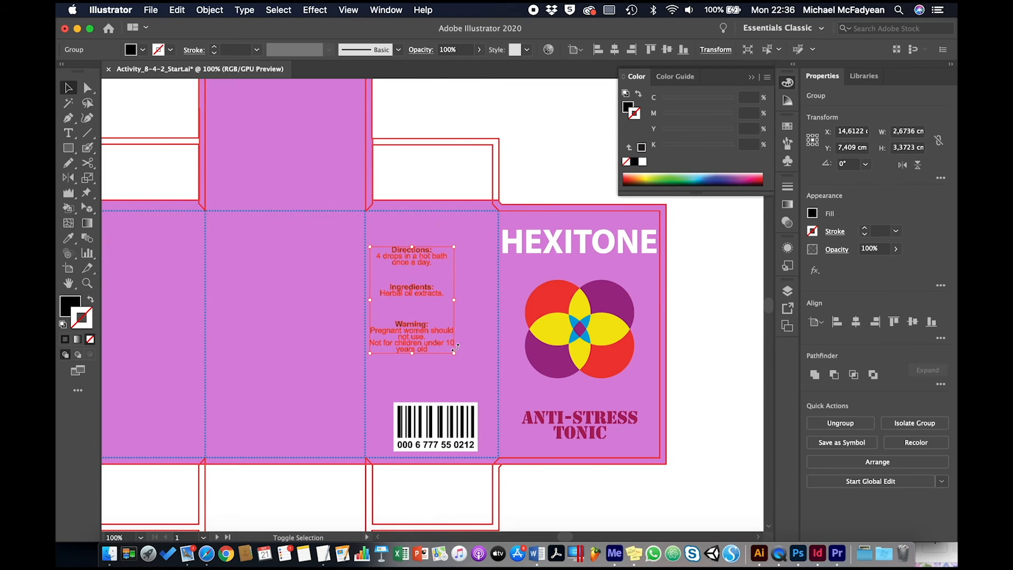
{"action": "key", "text": "shift+Right"}
{"action": "key", "text": "shift+Right"}
{"action": "key", "text": "shift+Right"}
{"action": "key", "text": "Left"}
{"action": "key", "text": "Left"}
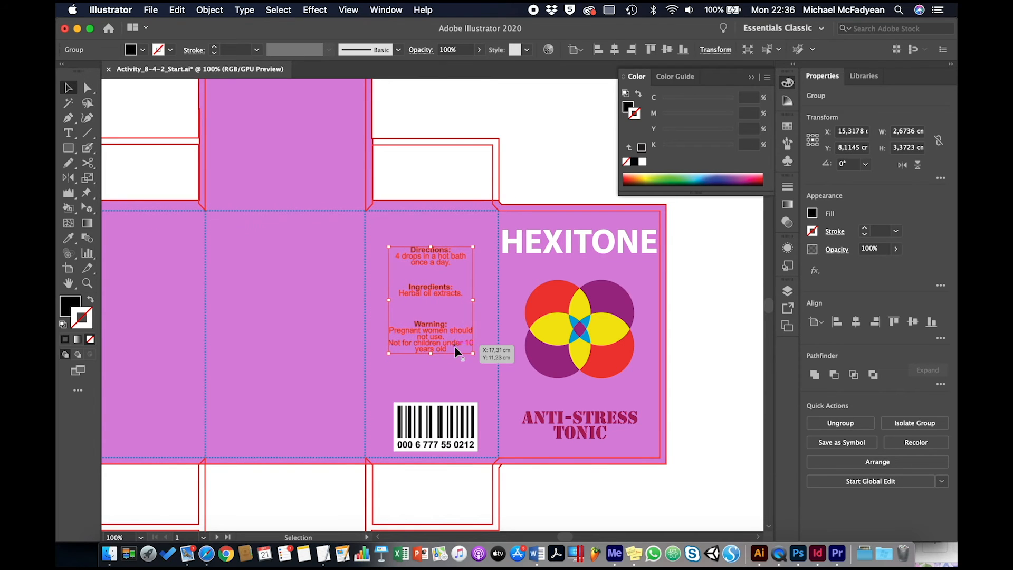
{"action": "left_click", "coordinate": [561, 124]}
{"action": "key", "text": "super+0"}
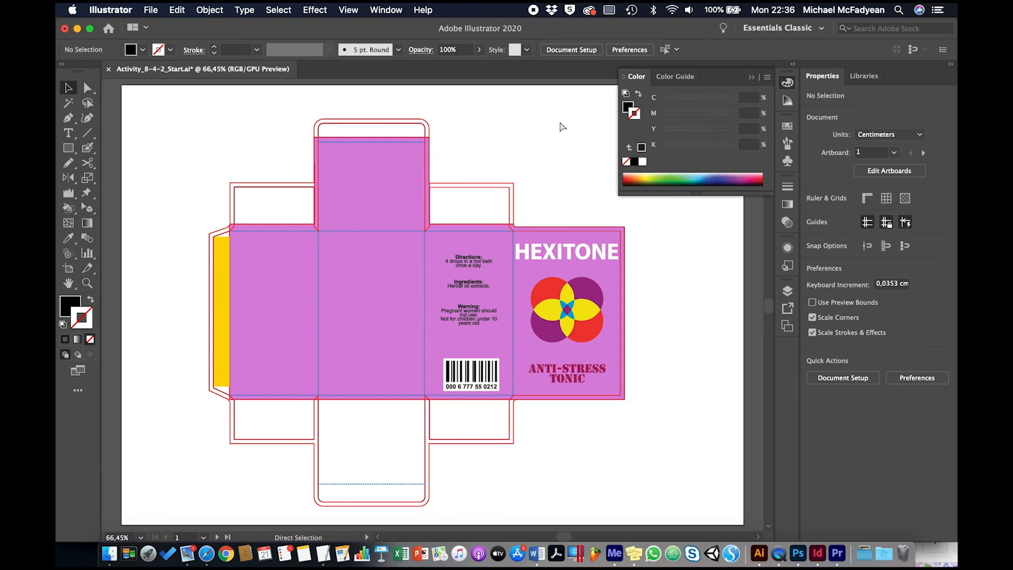
Step: Duplicate HEXITONE, the flower logo and ANTI-STRESS TONIC together from the rightmost panel onto the second side panel
{"action": "key", "text": "super+alt+0"}
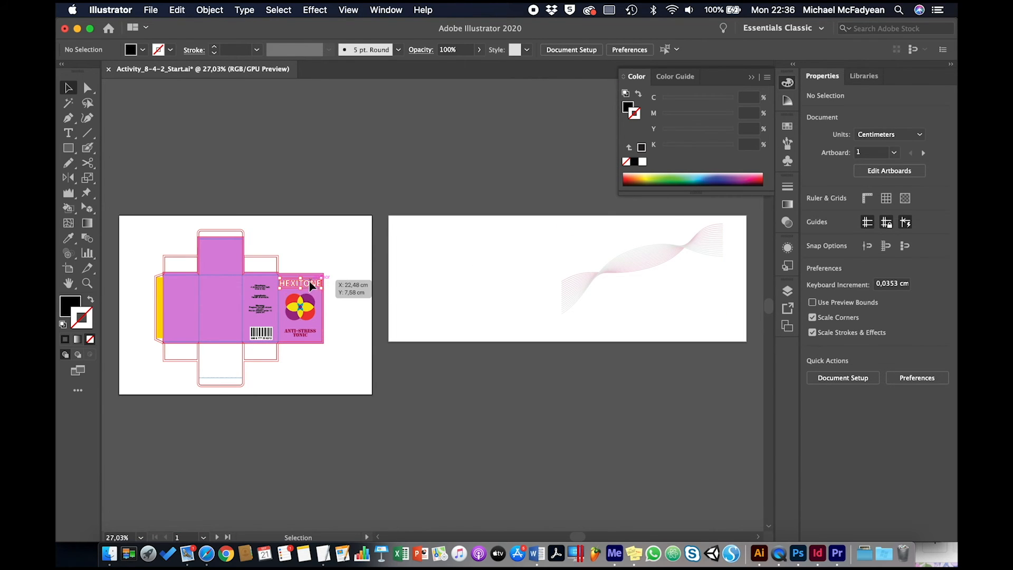
{"action": "left_click", "coordinate": [310, 303]}
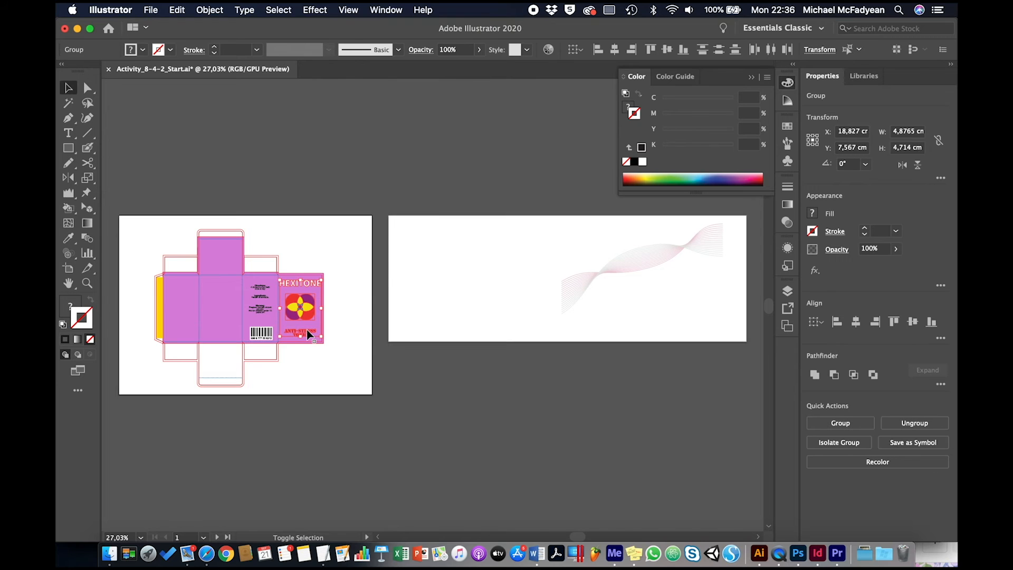
{"action": "key", "text": "a"}
{"action": "key", "text": "super+equal"}
{"action": "key", "text": "super+equal"}
{"action": "key", "text": "super+equal"}
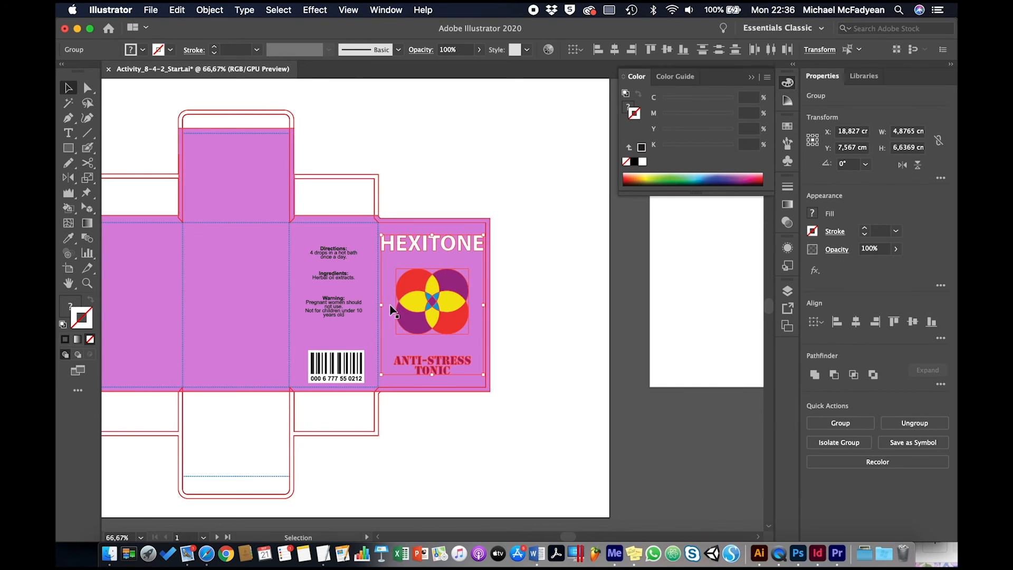
{"action": "scroll", "coordinate": [394, 315], "scroll_direction": "left", "scroll_amount": 5}
{"action": "scroll", "coordinate": [394, 315], "scroll_direction": "down", "scroll_amount": 1}
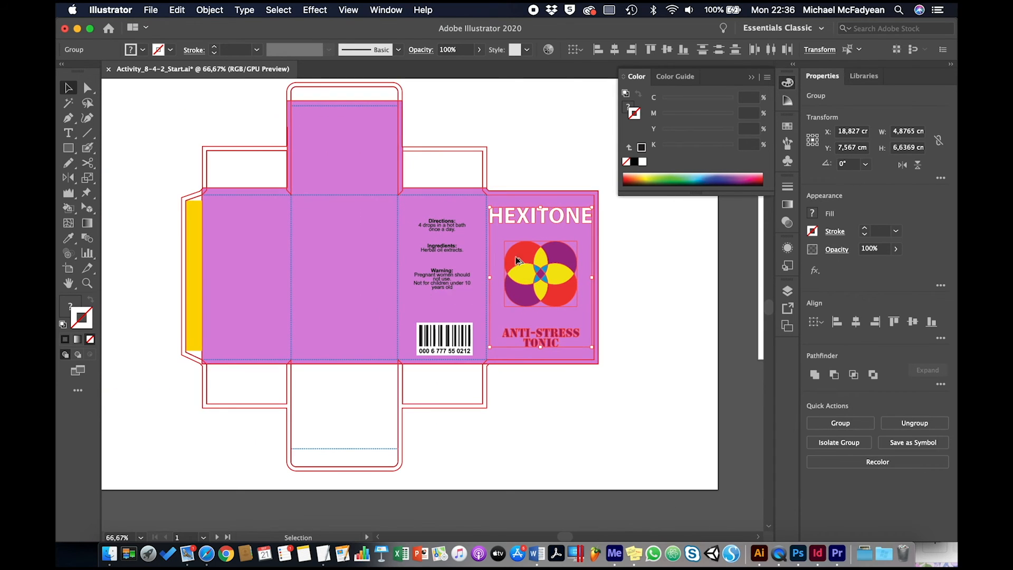
{"action": "left_click_drag", "start_coordinate": [520, 257], "coordinate": [320, 270]}
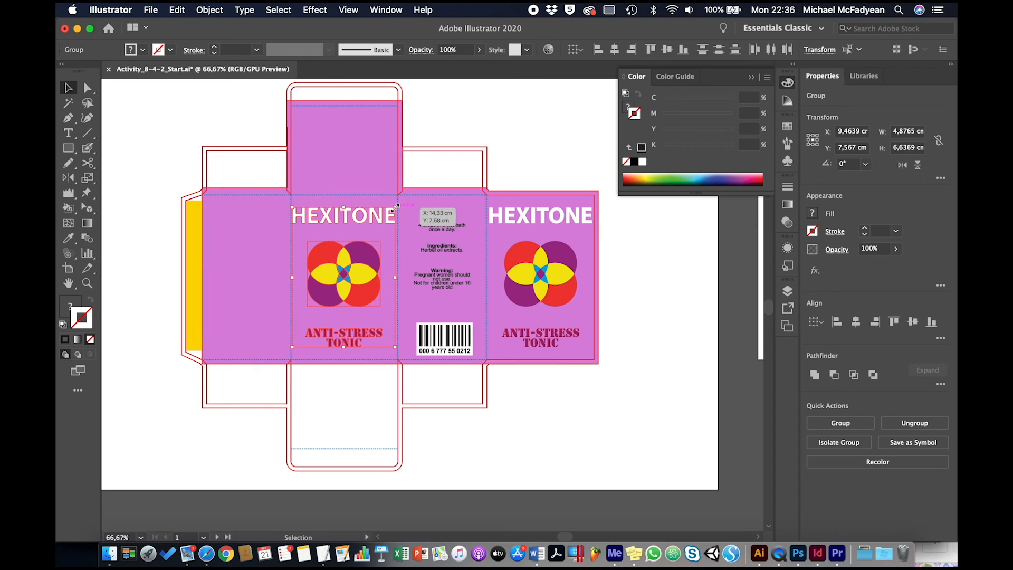
Step: Scale the copied titles and logo to about 3.8 by 5.17 cm and centre them on the second side panel
{"action": "left_click_drag", "start_coordinate": [395, 208], "coordinate": [373, 233]}
{"action": "key", "text": "shift+Right"}
{"action": "key", "text": "shift+Right"}
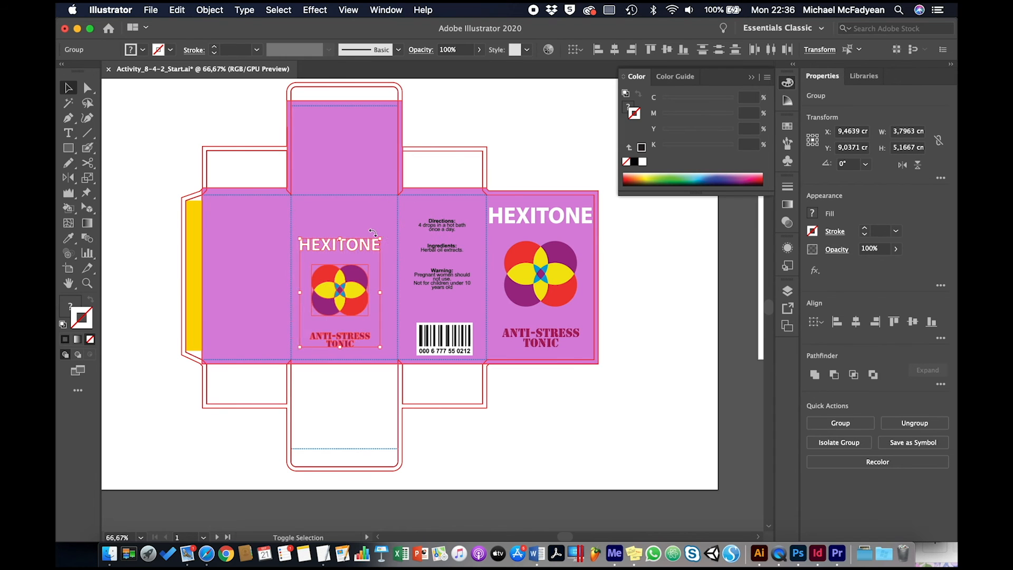
{"action": "key", "text": "shift+Up"}
{"action": "key", "text": "shift+Up"}
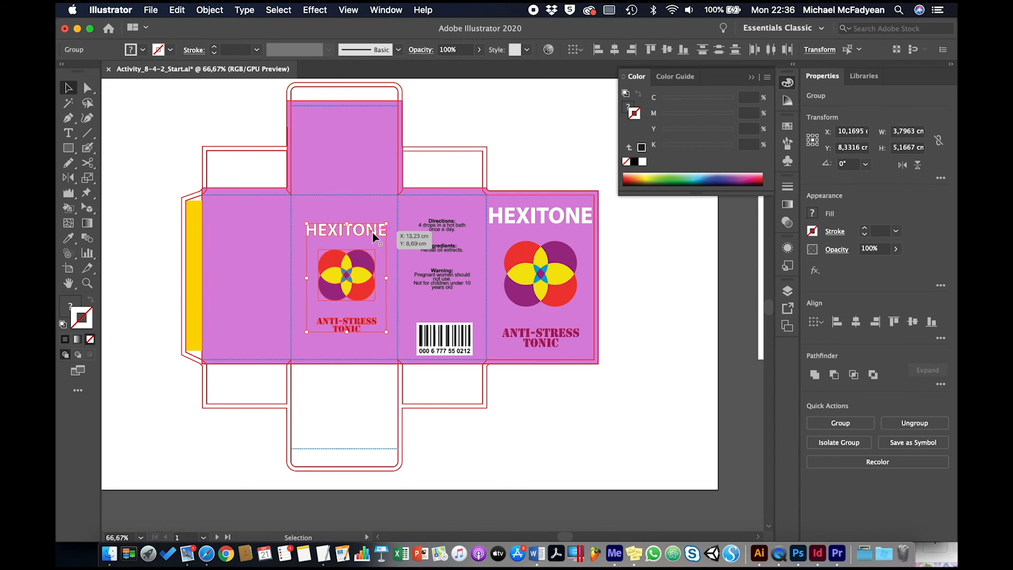
{"action": "key", "text": "Right"}
{"action": "key", "text": "Right"}
{"action": "left_click", "coordinate": [486, 129]}
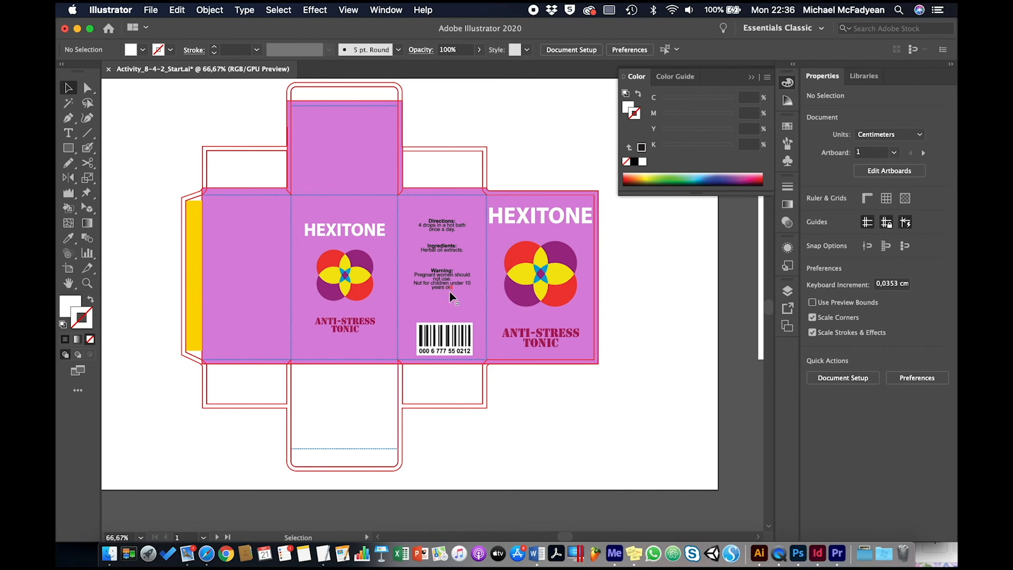
Step: Duplicate the flower logo from the second side panel onto the leftmost side panel and onto the top lid panel
{"action": "left_click", "coordinate": [359, 288]}
{"action": "left_click_drag", "start_coordinate": [360, 289], "coordinate": [259, 290]}
{"action": "left_click", "coordinate": [353, 292]}
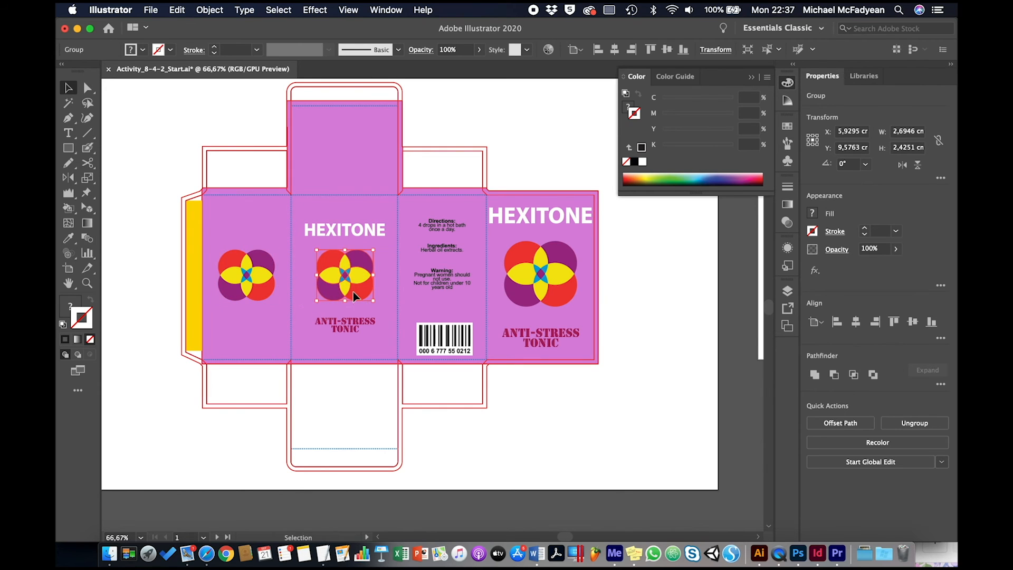
{"action": "left_click_drag", "start_coordinate": [356, 296], "coordinate": [354, 229]}
{"action": "left_click_drag", "start_coordinate": [354, 169], "coordinate": [353, 167]}
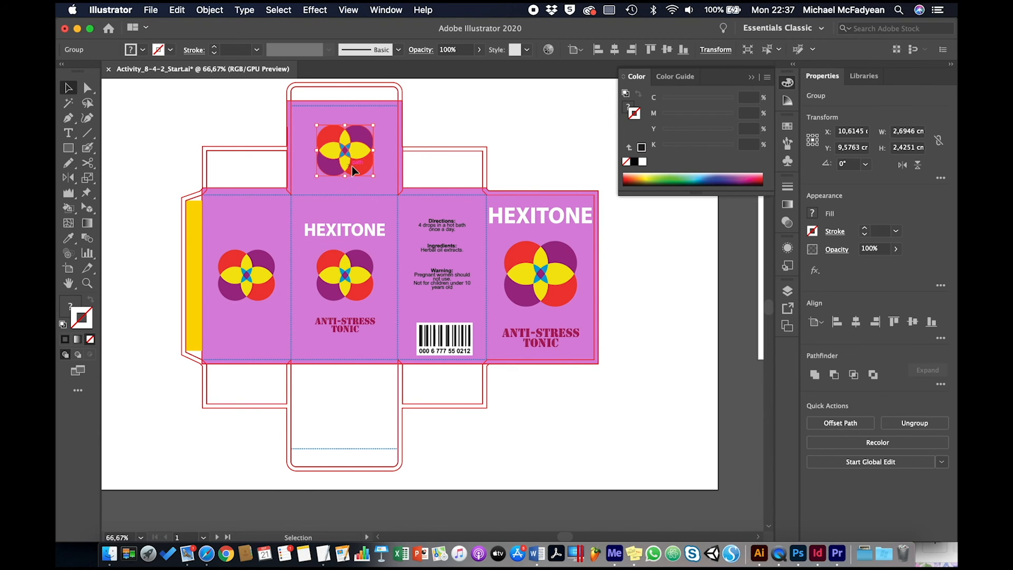
Step: Move the wavy line group to the opposite end of the second artboard and expand its fill and stroke
{"action": "left_click", "coordinate": [617, 347]}
{"action": "key", "text": "super+alt+0"}
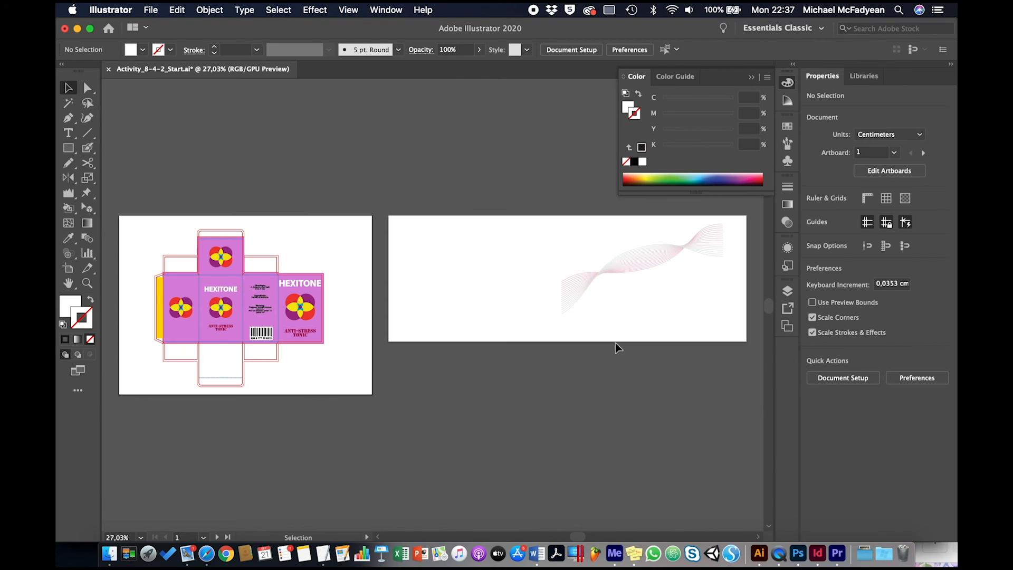
{"action": "left_click", "coordinate": [667, 259]}
{"action": "left_click_drag", "start_coordinate": [666, 258], "coordinate": [511, 263]}
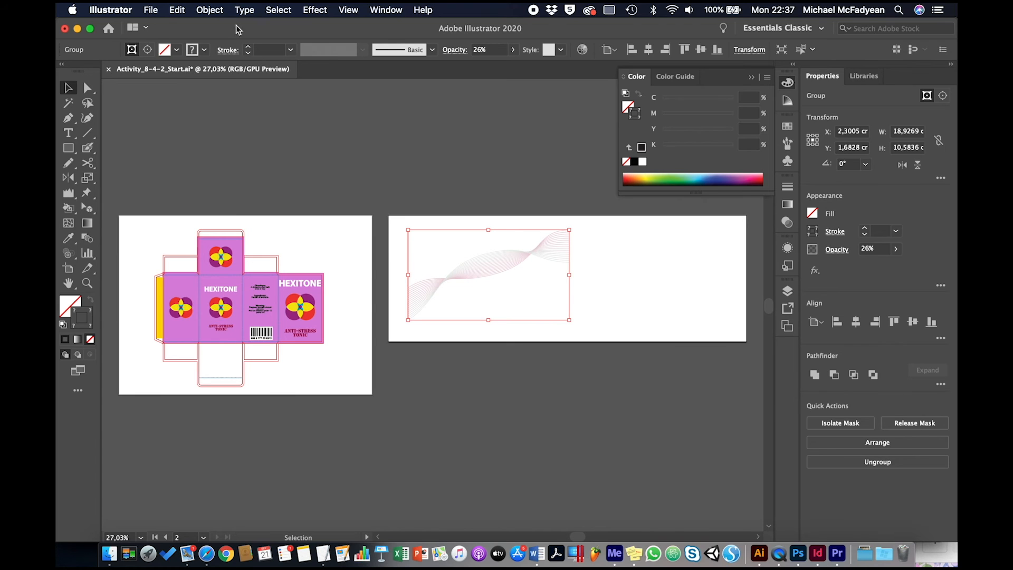
{"action": "left_click", "coordinate": [209, 10]}
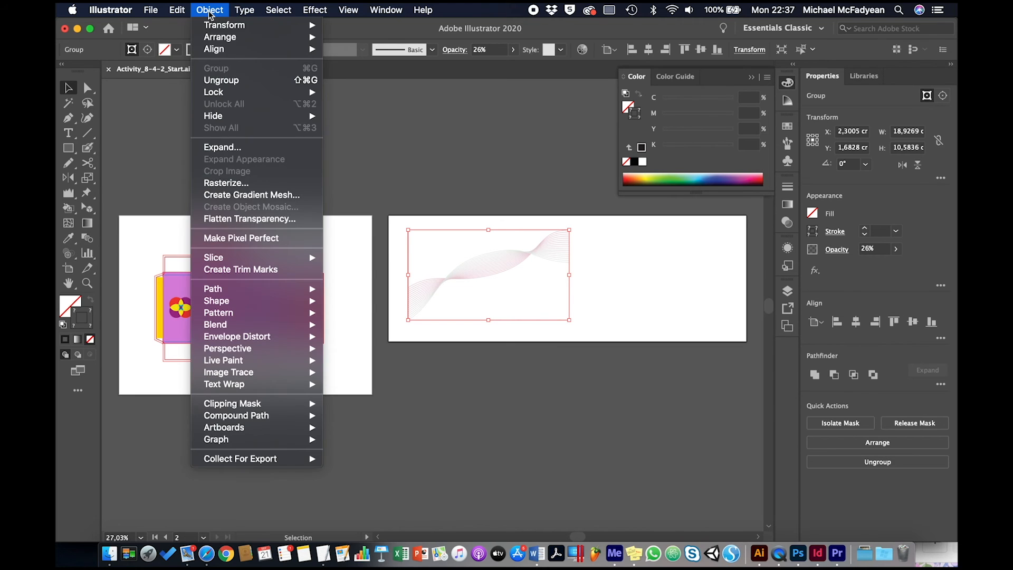
{"action": "left_click", "coordinate": [222, 147]}
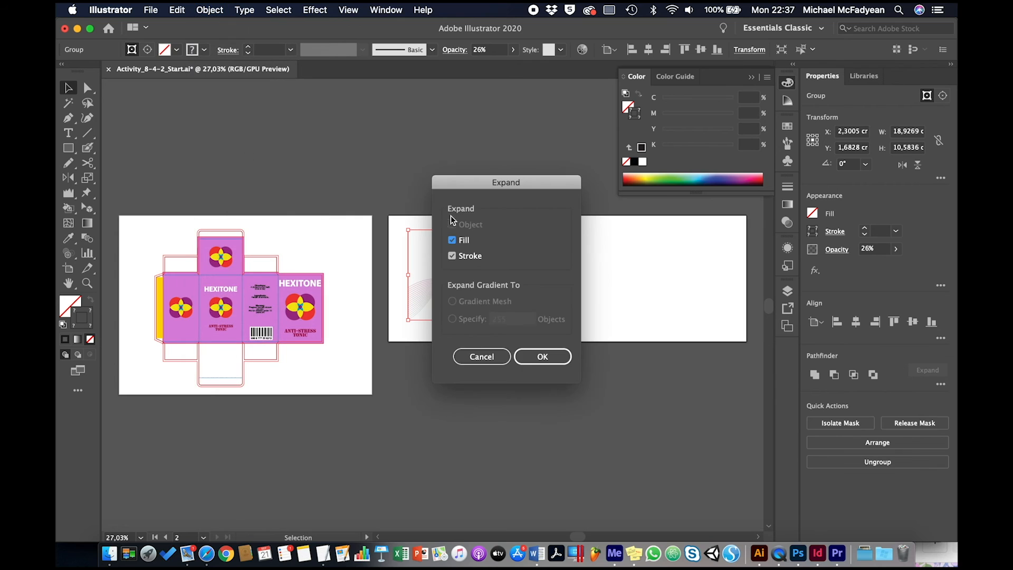
{"action": "left_click", "coordinate": [532, 352]}
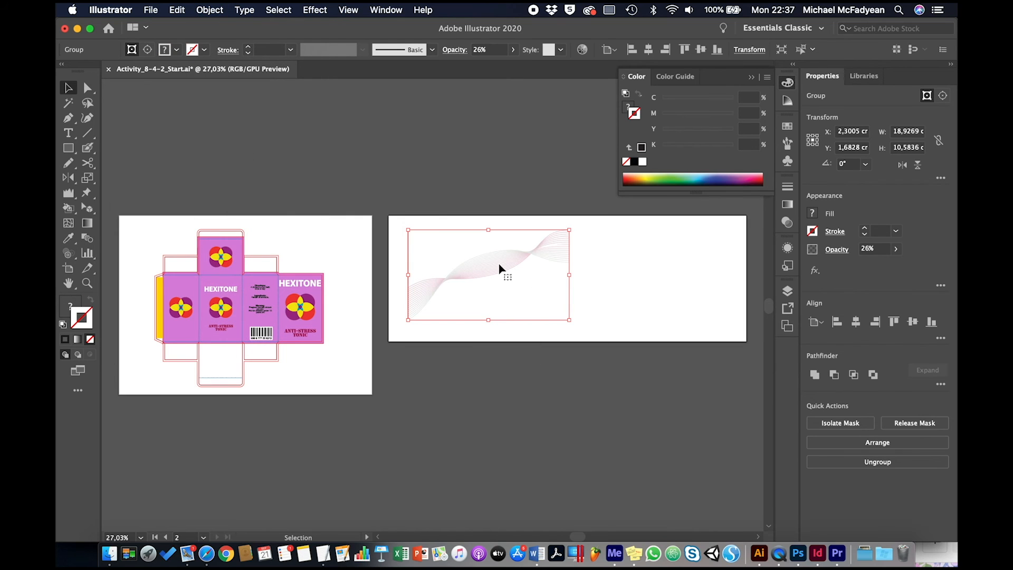
Step: Move the expanded wave group from the second artboard onto the box panels and bring it to the front
{"action": "left_click_drag", "start_coordinate": [500, 270], "coordinate": [259, 306]}
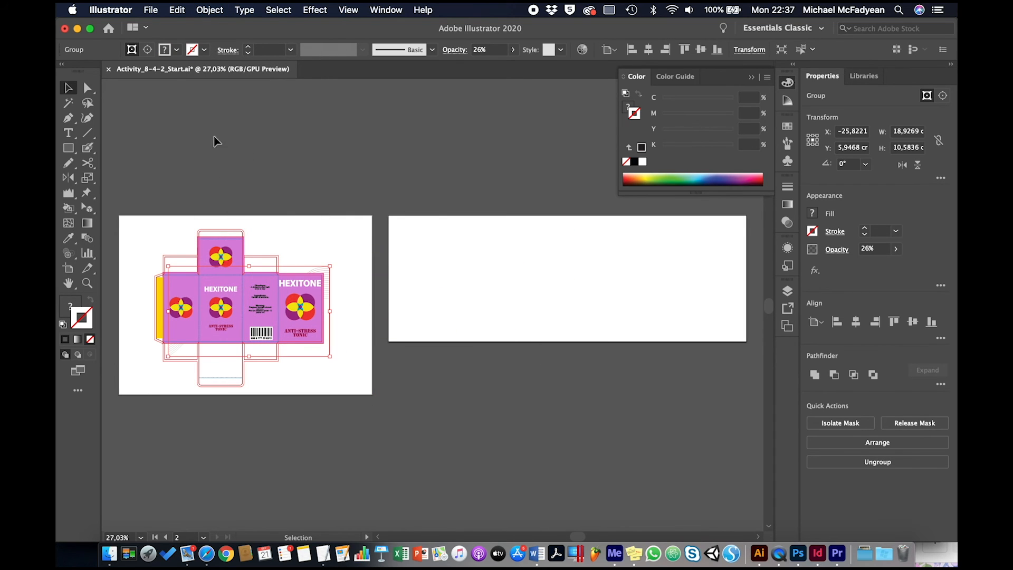
{"action": "left_click", "coordinate": [210, 10]}
{"action": "mouse_move", "coordinate": [254, 37]}
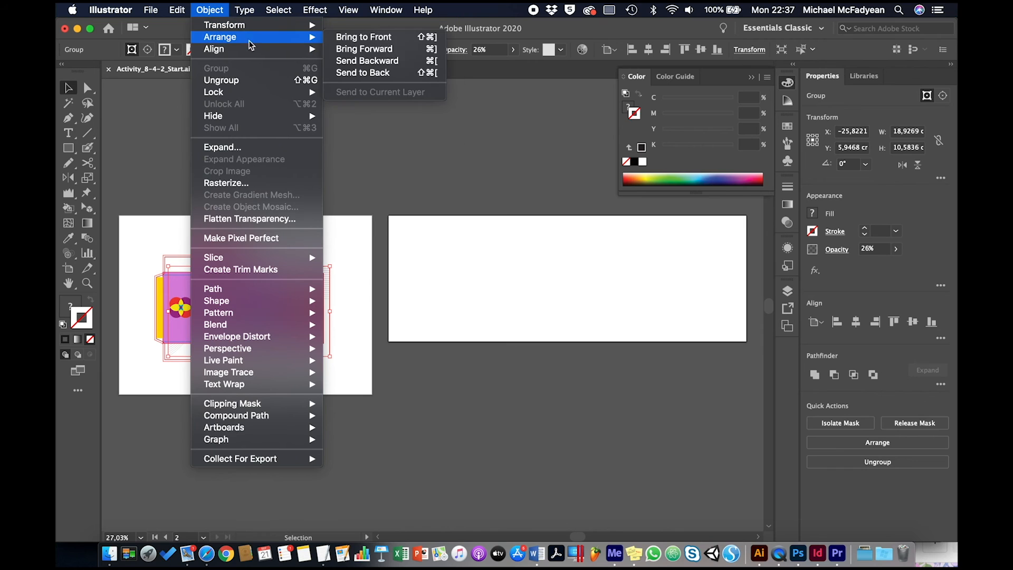
{"action": "left_click", "coordinate": [348, 37]}
{"action": "key", "text": "super+equal"}
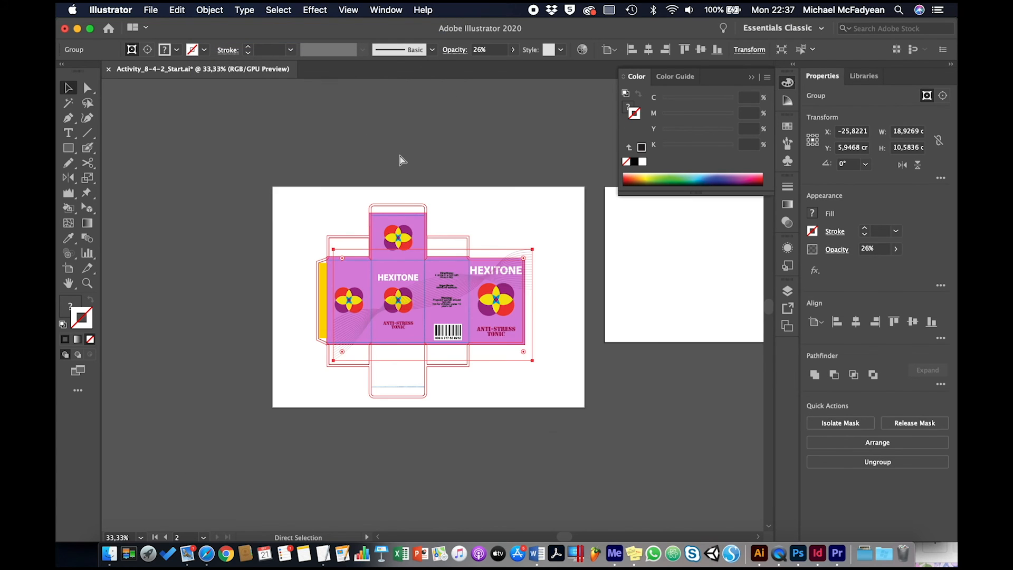
{"action": "key", "text": "super+equal"}
{"action": "key", "text": "super+equal"}
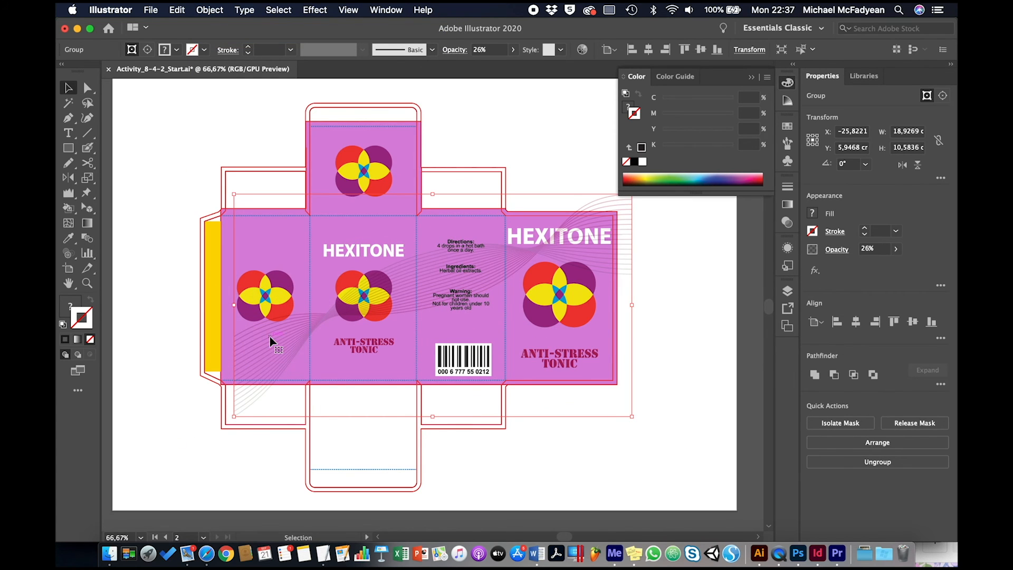
Step: Align the wave group with the leftmost panel's edge and scale it to about 18.84 by 8.18 cm across the four main panels
{"action": "left_click_drag", "start_coordinate": [269, 336], "coordinate": [259, 305]}
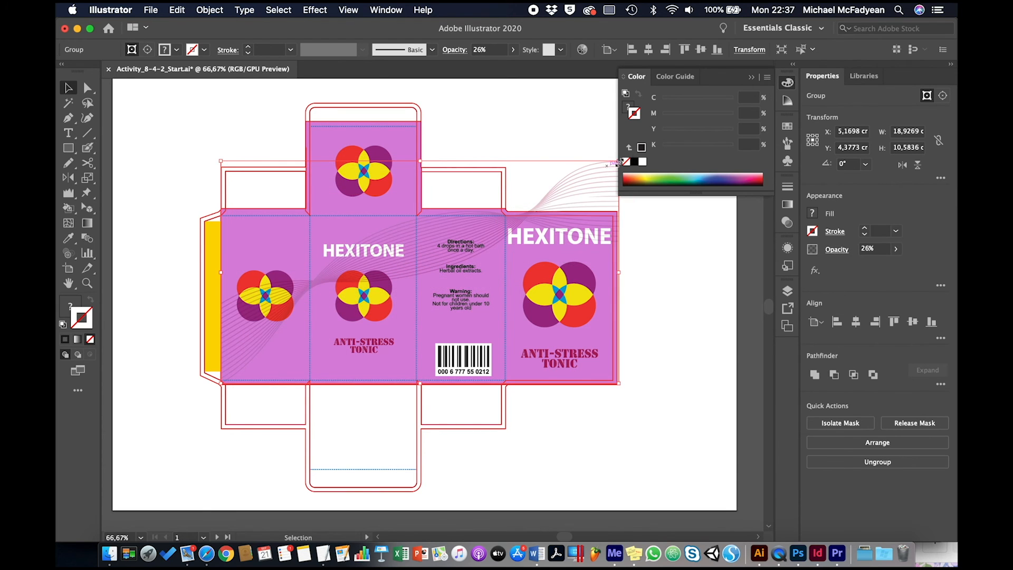
{"action": "left_click", "coordinate": [752, 77]}
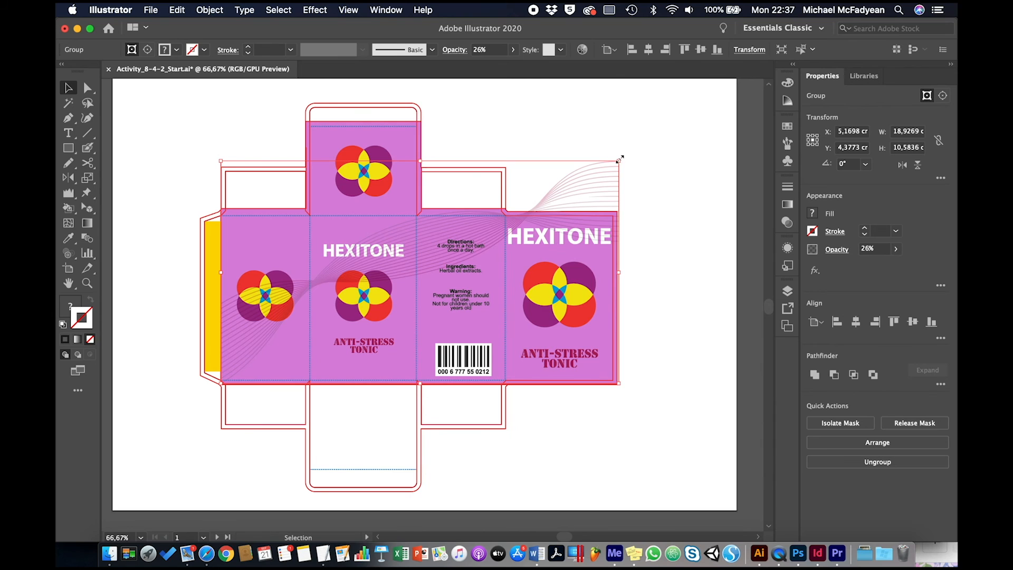
{"action": "left_click_drag", "start_coordinate": [620, 160], "coordinate": [617, 211]}
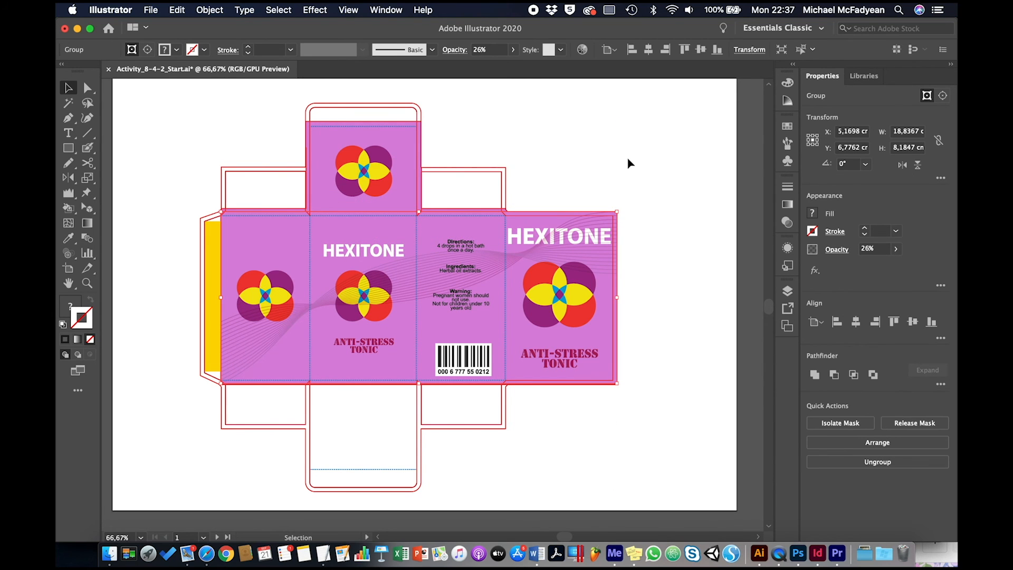
{"action": "left_click", "coordinate": [628, 163]}
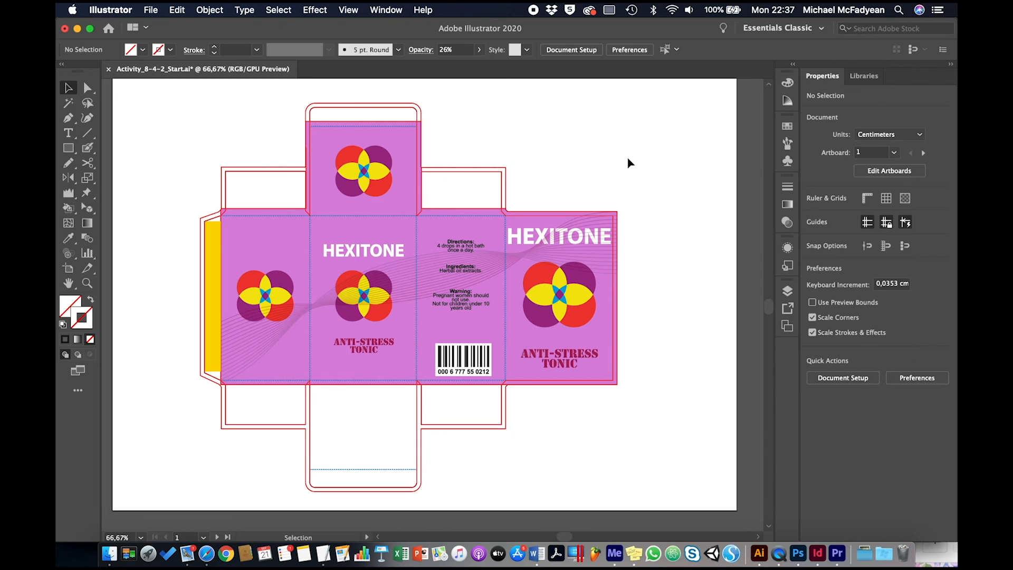
Step: Remove the red stroke from the purple background shape behind the panels
{"action": "left_click", "coordinate": [327, 227]}
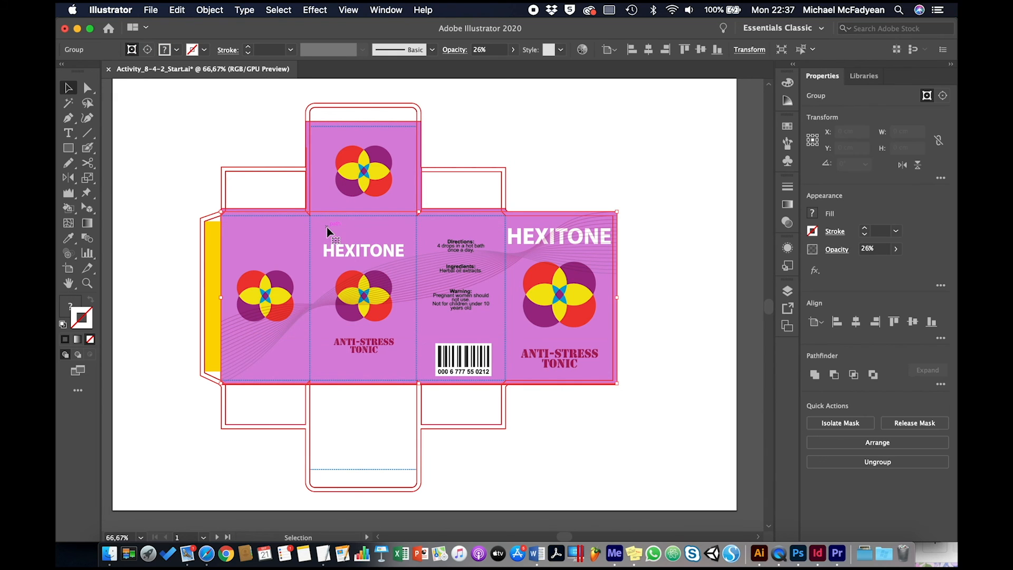
{"action": "left_click", "coordinate": [324, 142]}
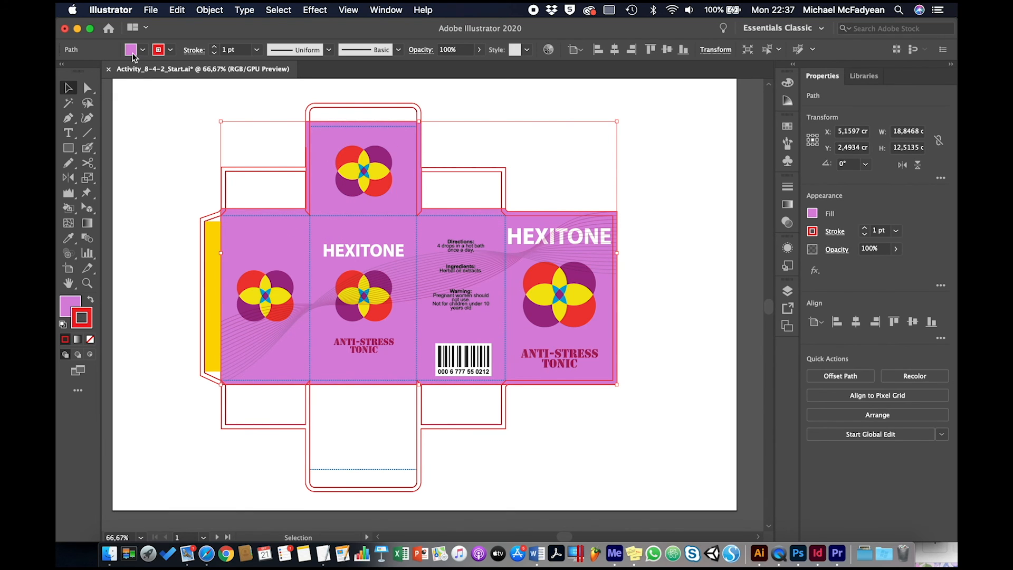
{"action": "left_click", "coordinate": [170, 50]}
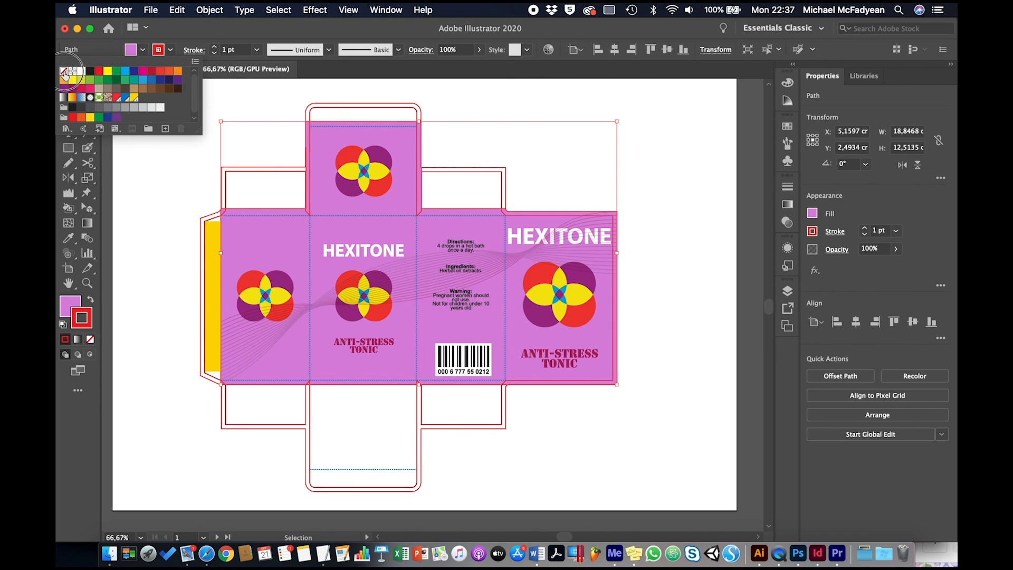
{"action": "left_click", "coordinate": [64, 72]}
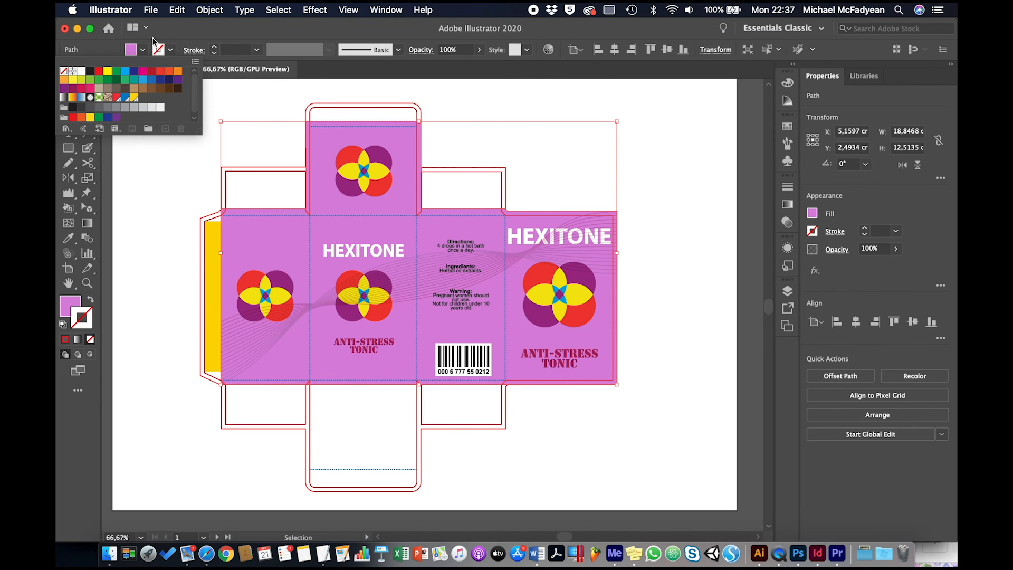
Step: Try a light blue fill, B7E7F9, on the box background shape
{"action": "left_click", "coordinate": [70, 307]}
{"action": "double_click", "coordinate": [70, 308]}
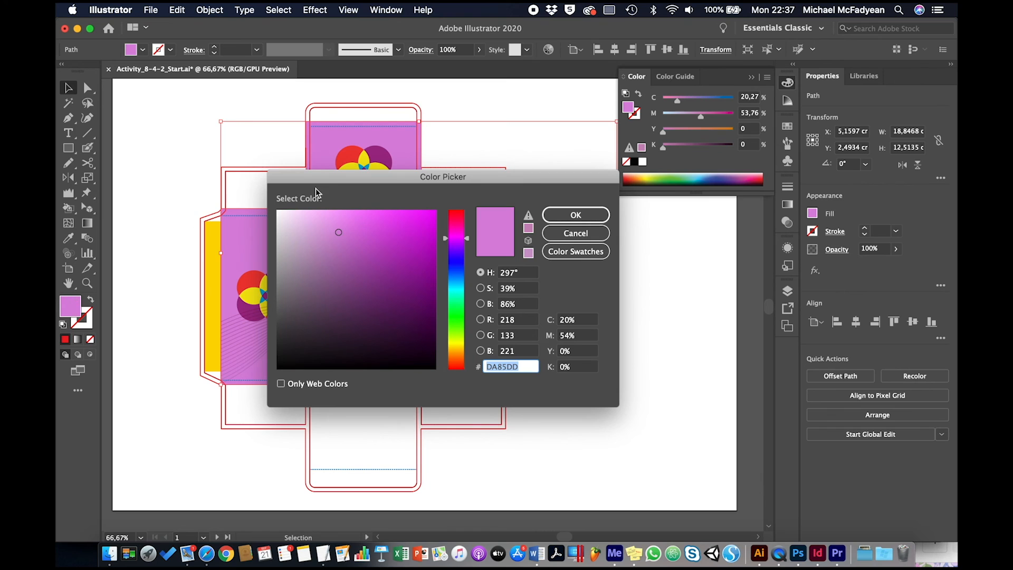
{"action": "left_click_drag", "start_coordinate": [337, 175], "coordinate": [574, 115]}
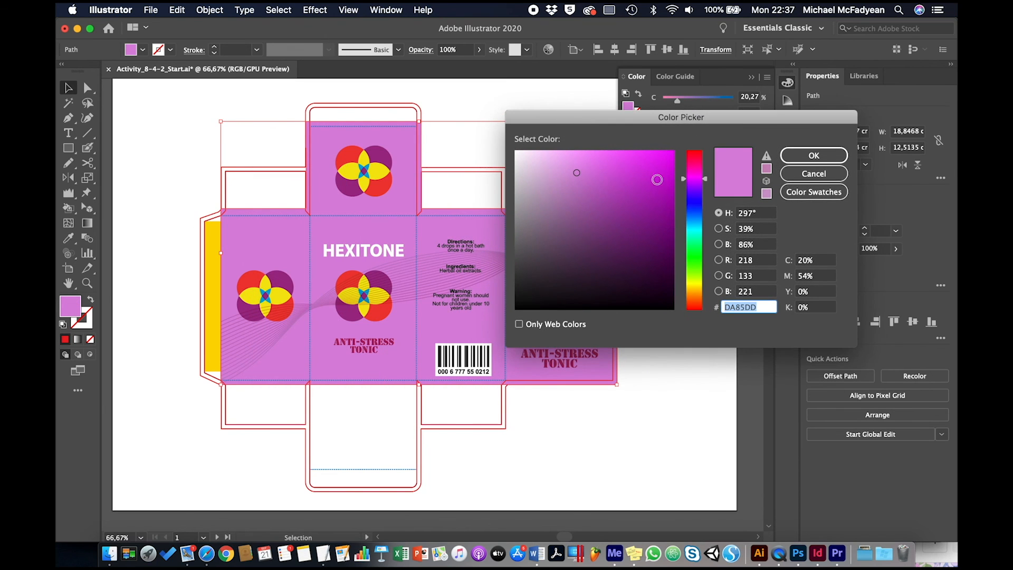
{"action": "left_click", "coordinate": [691, 221]}
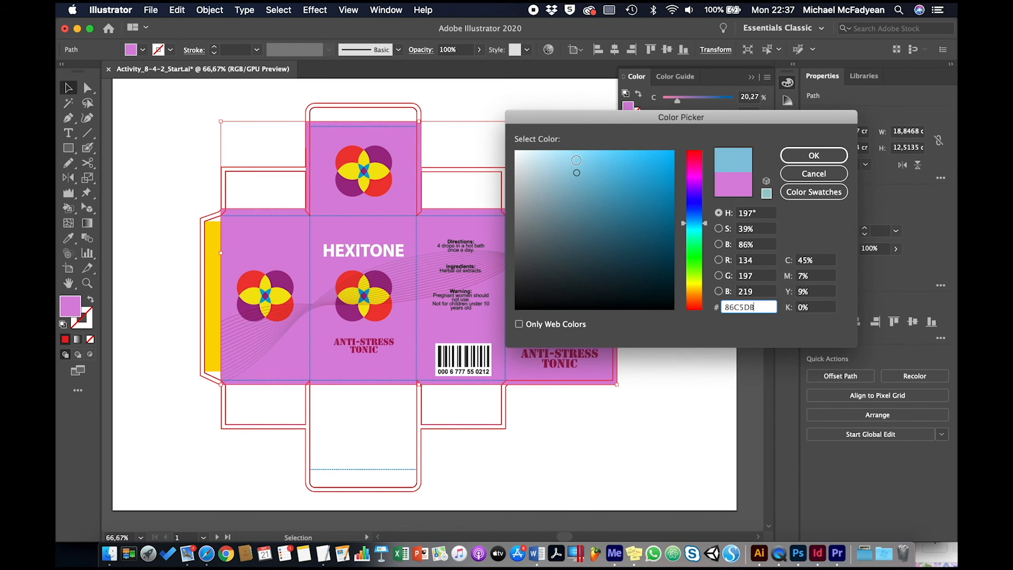
{"action": "left_click_drag", "start_coordinate": [576, 173], "coordinate": [559, 153]}
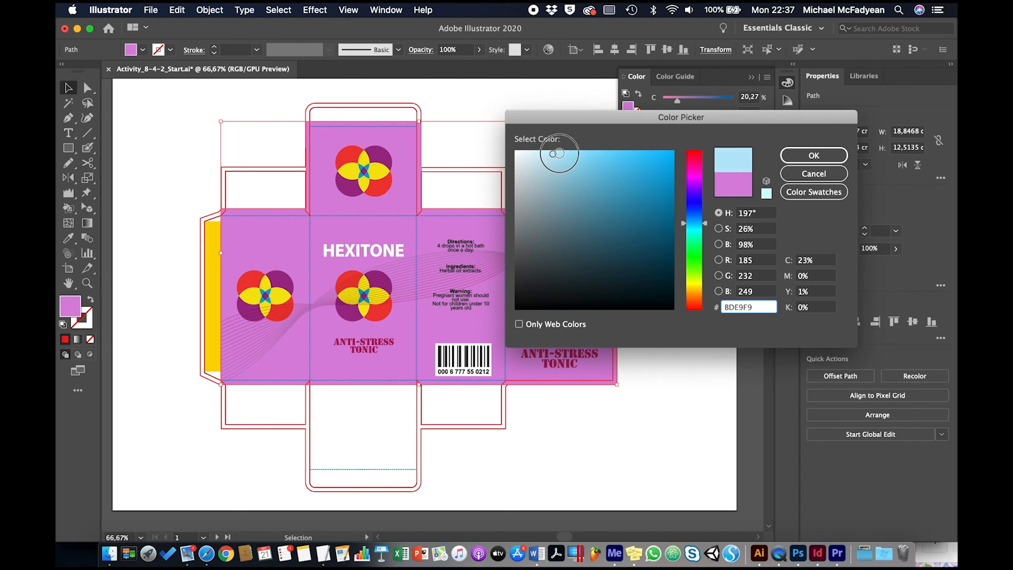
{"action": "left_click", "coordinate": [814, 156]}
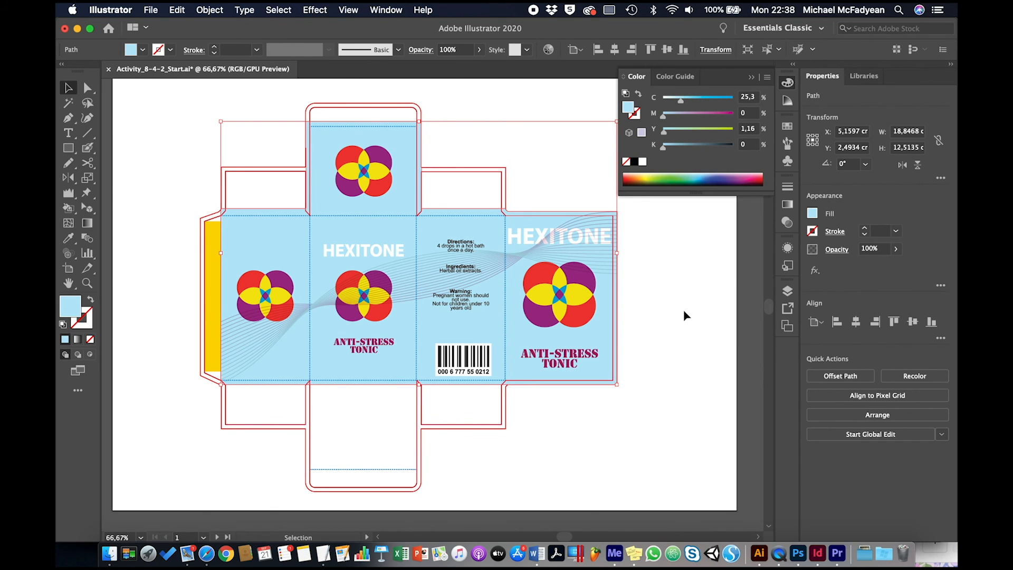
Step: Try an olive green fill on the box background shape
{"action": "double_click", "coordinate": [70, 305]}
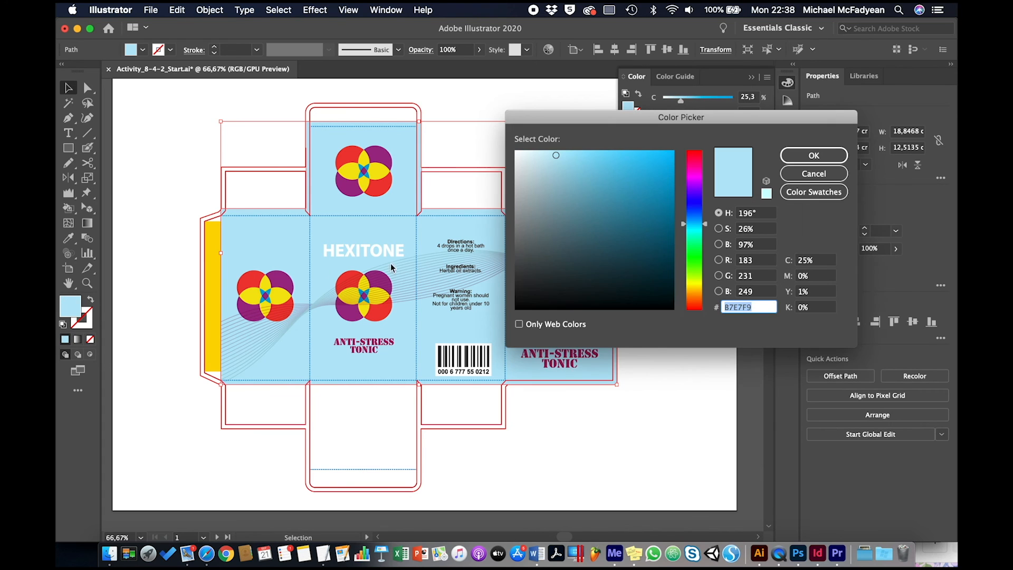
{"action": "left_click", "coordinate": [696, 285]}
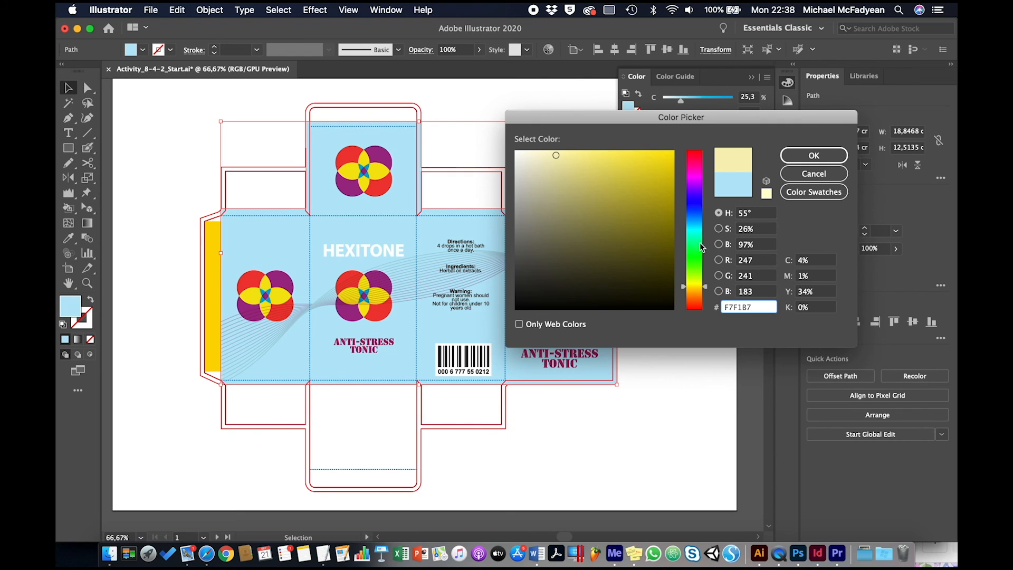
{"action": "left_click", "coordinate": [694, 274]}
{"action": "left_click", "coordinate": [614, 206]}
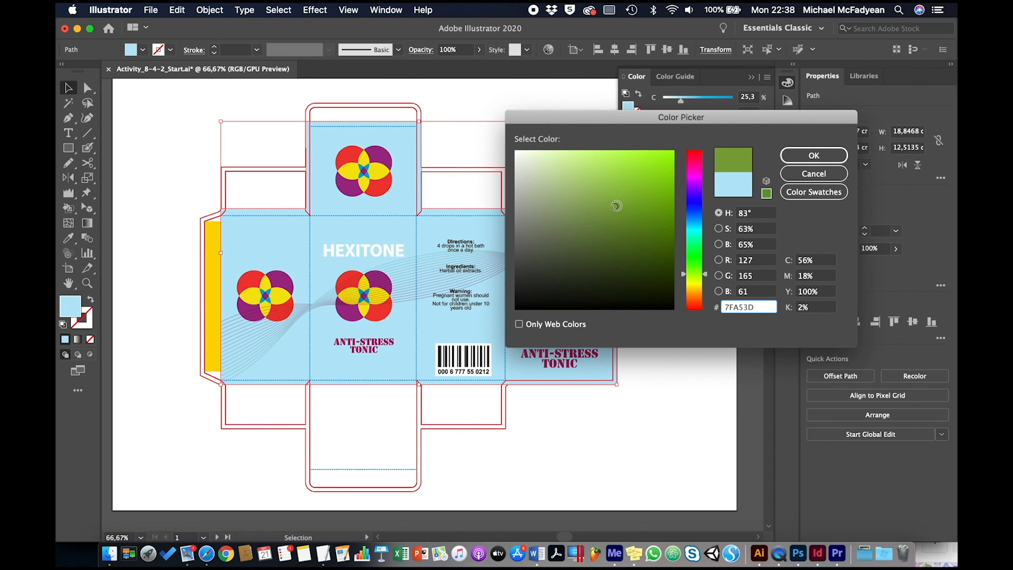
{"action": "left_click", "coordinate": [833, 157]}
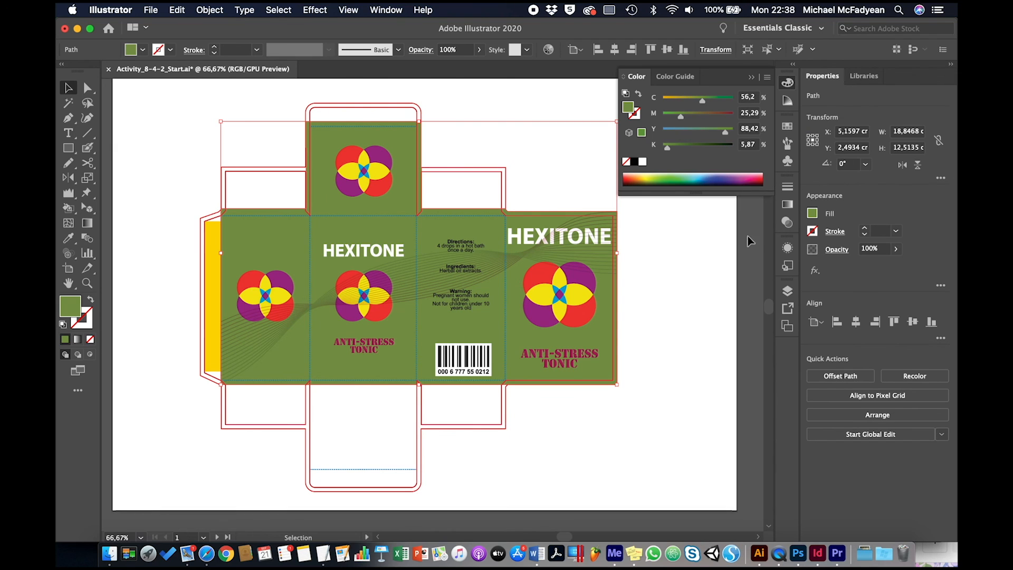
Step: Apply a linear gradient fill to the box background shape and set its angle to 90°
{"action": "left_click", "coordinate": [787, 204]}
{"action": "left_click", "coordinate": [634, 203]}
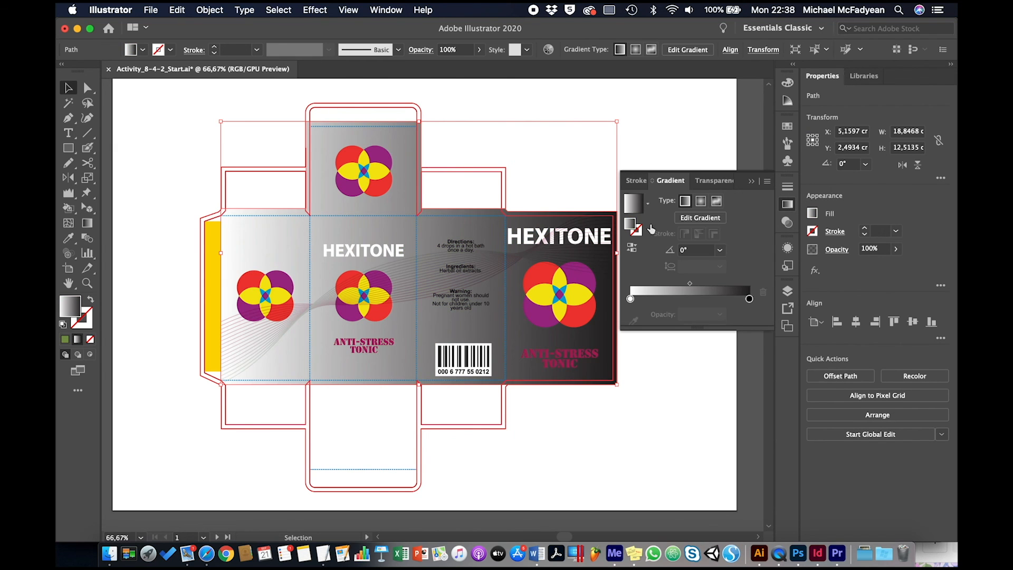
{"action": "left_click", "coordinate": [663, 248]}
{"action": "type", "text": "90"}
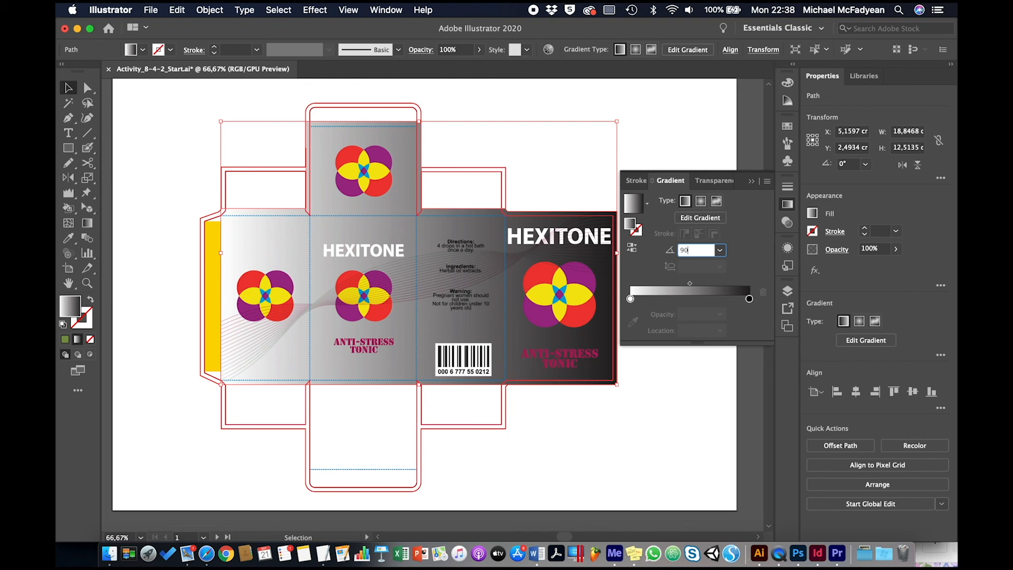
{"action": "key", "text": "Return"}
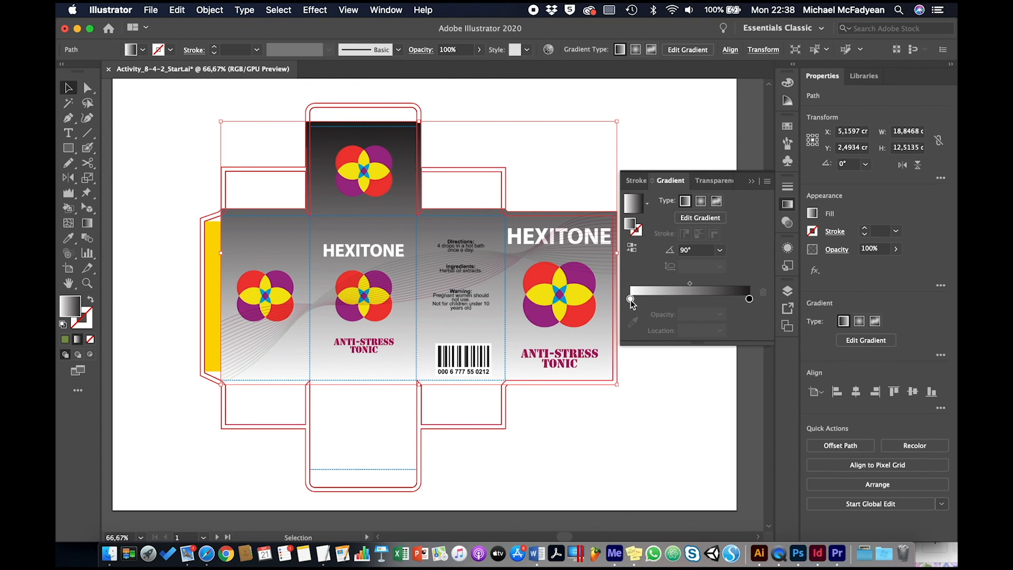
Step: Colour the background gradient's start stop orange and its end stop pale cream, F9EDD4
{"action": "double_click", "coordinate": [630, 299]}
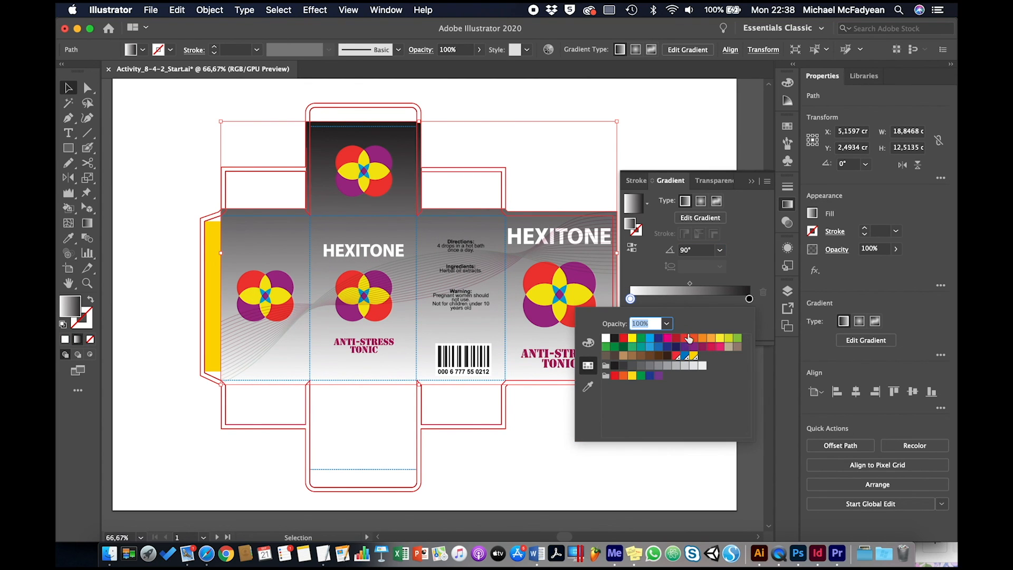
{"action": "left_click", "coordinate": [702, 338]}
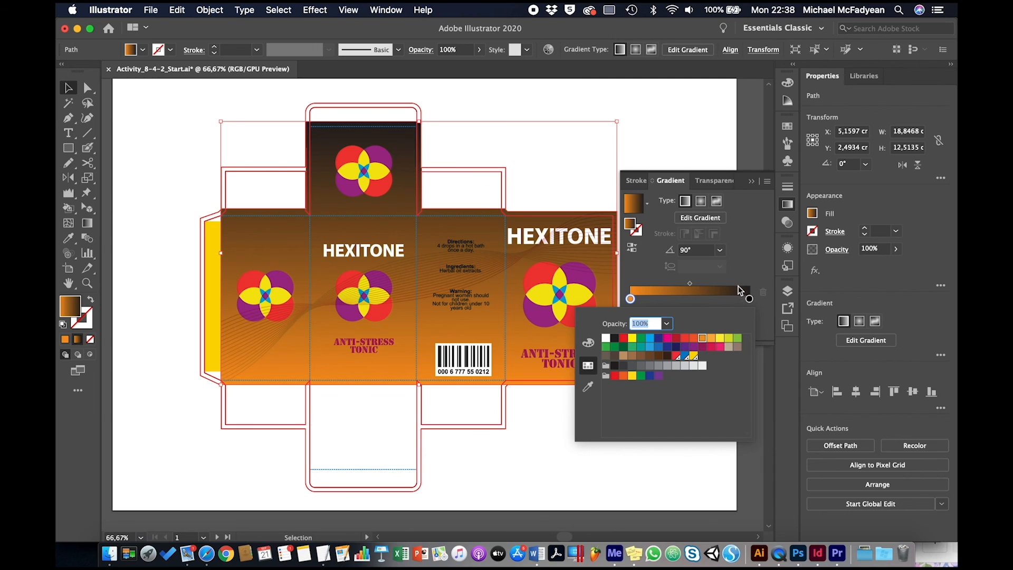
{"action": "double_click", "coordinate": [749, 299]}
{"action": "left_click", "coordinate": [720, 339]}
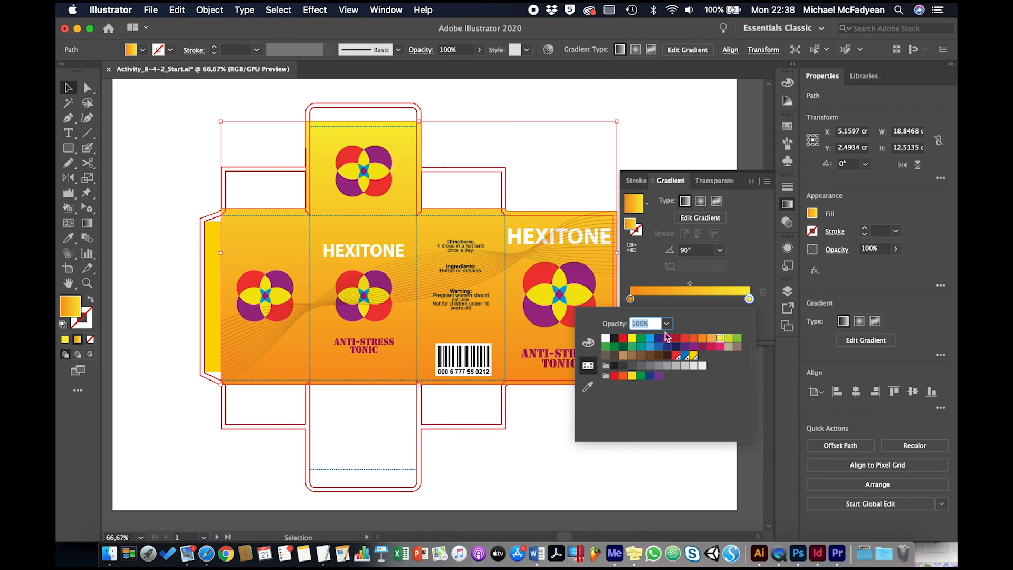
{"action": "left_click", "coordinate": [588, 343]}
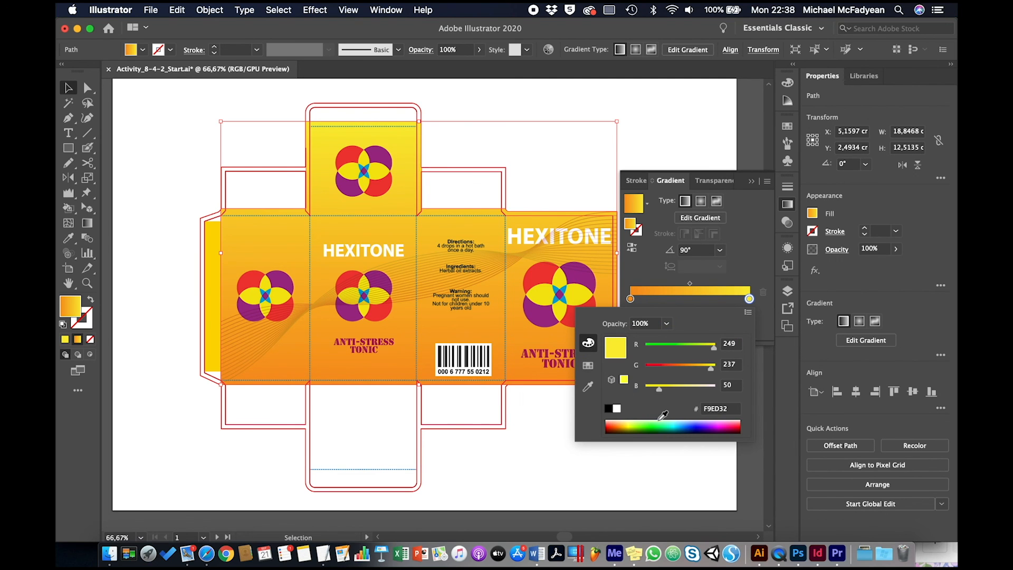
{"action": "left_click_drag", "start_coordinate": [660, 390], "coordinate": [704, 389]}
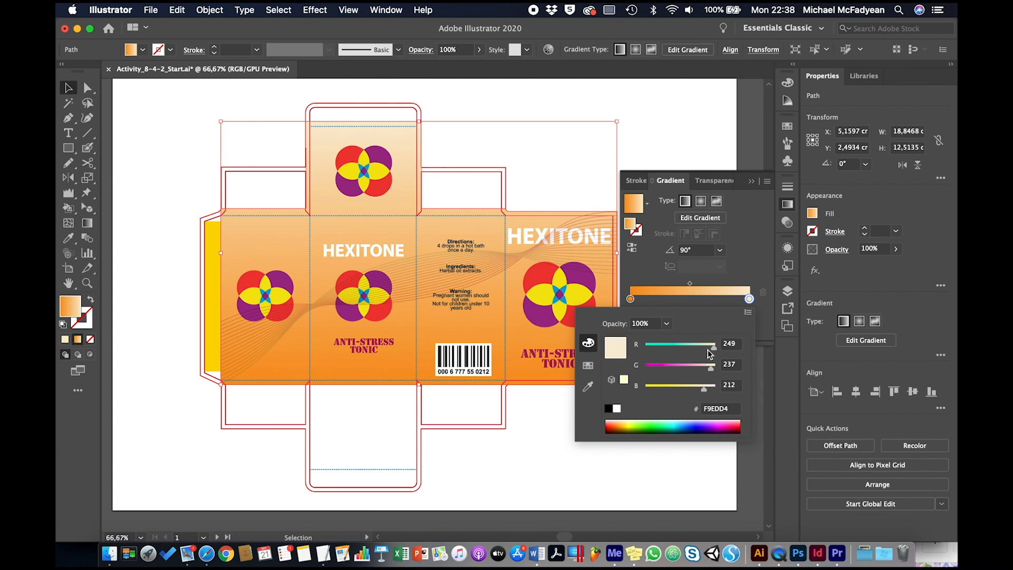
{"action": "left_click", "coordinate": [744, 254]}
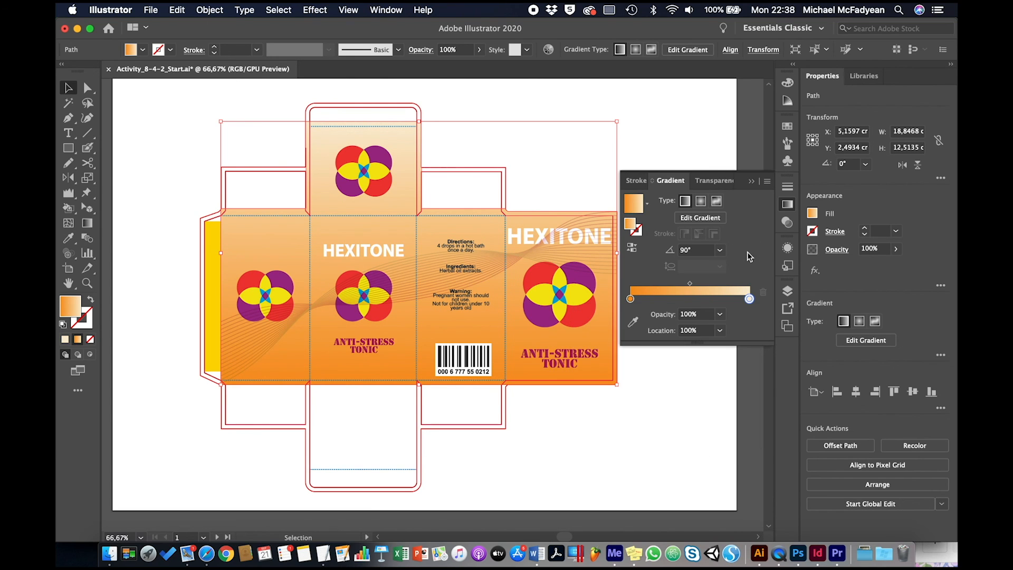
Step: Deselect the background shape and convert the document's colour mode to CMYK
{"action": "left_click", "coordinate": [752, 181]}
{"action": "left_click", "coordinate": [655, 170]}
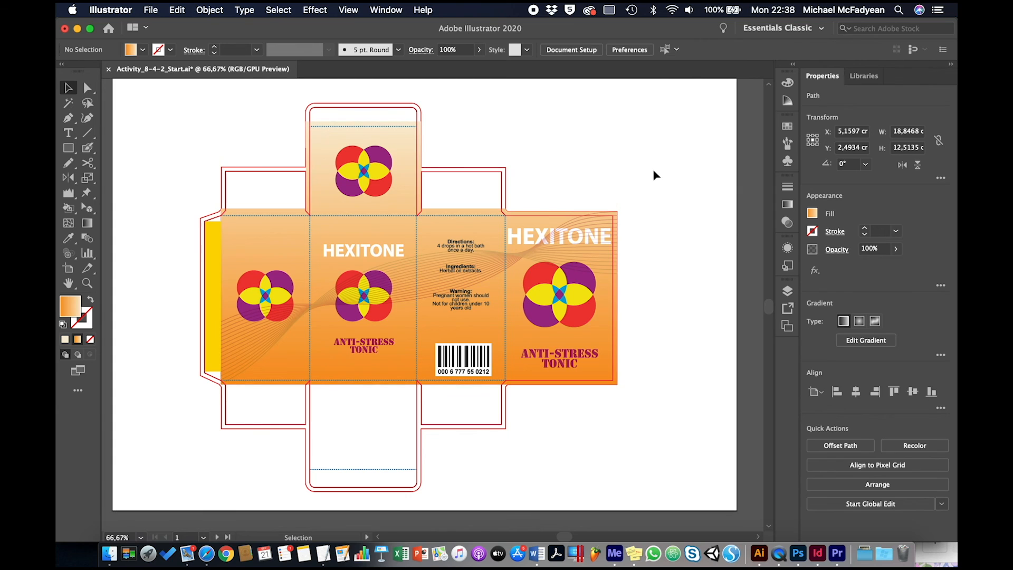
{"action": "left_click", "coordinate": [150, 9]}
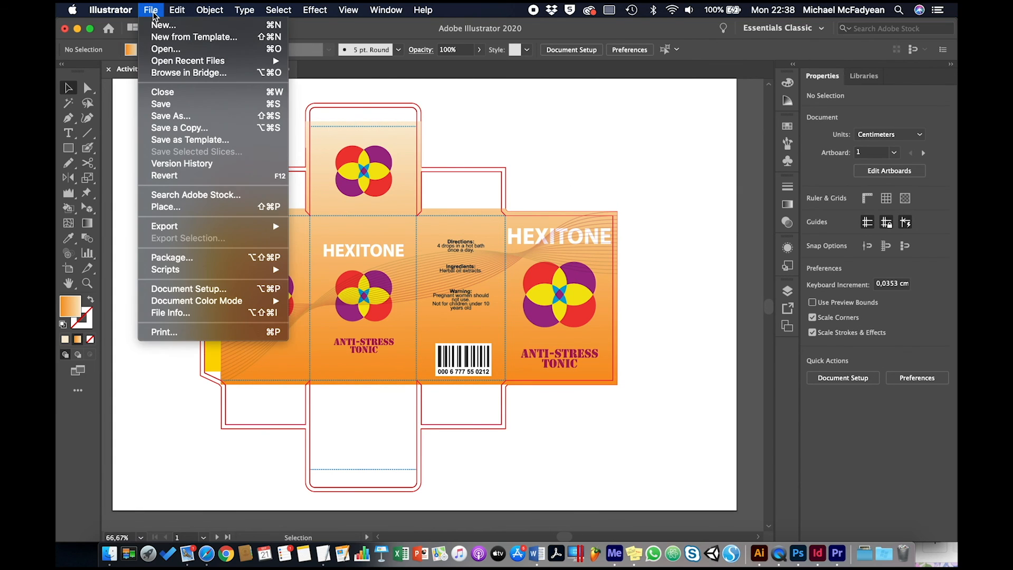
{"action": "mouse_move", "coordinate": [203, 304]}
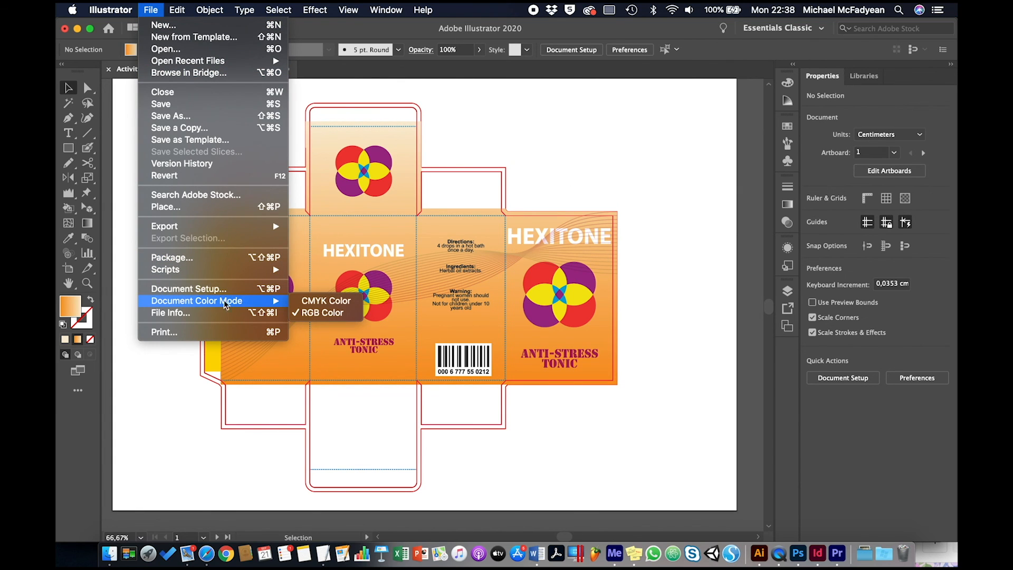
{"action": "left_click", "coordinate": [312, 299]}
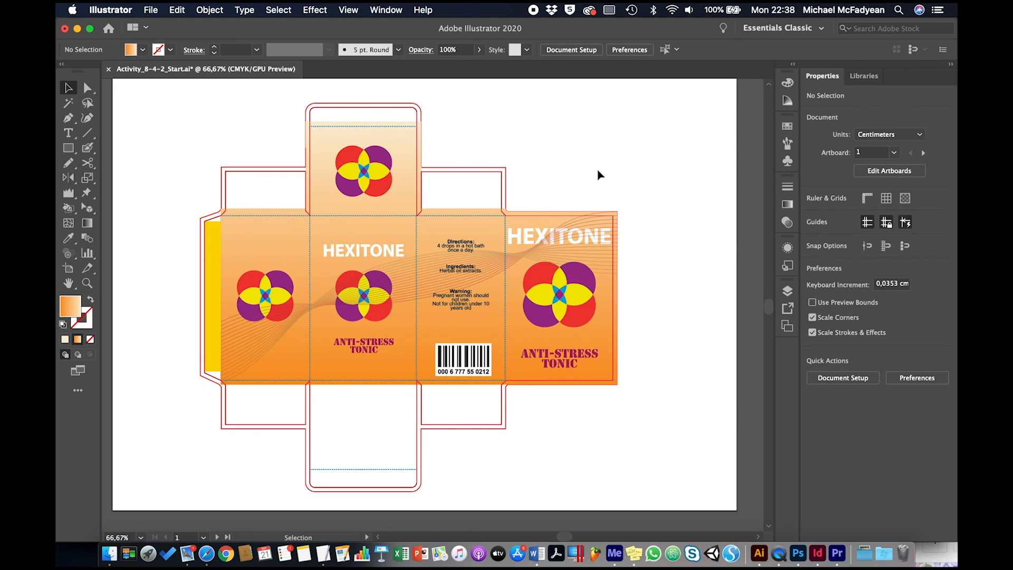
Step: Lock the Design_Artwork layer, check its visibility, and hide the Packaging Template layer
{"action": "left_click", "coordinate": [788, 292]}
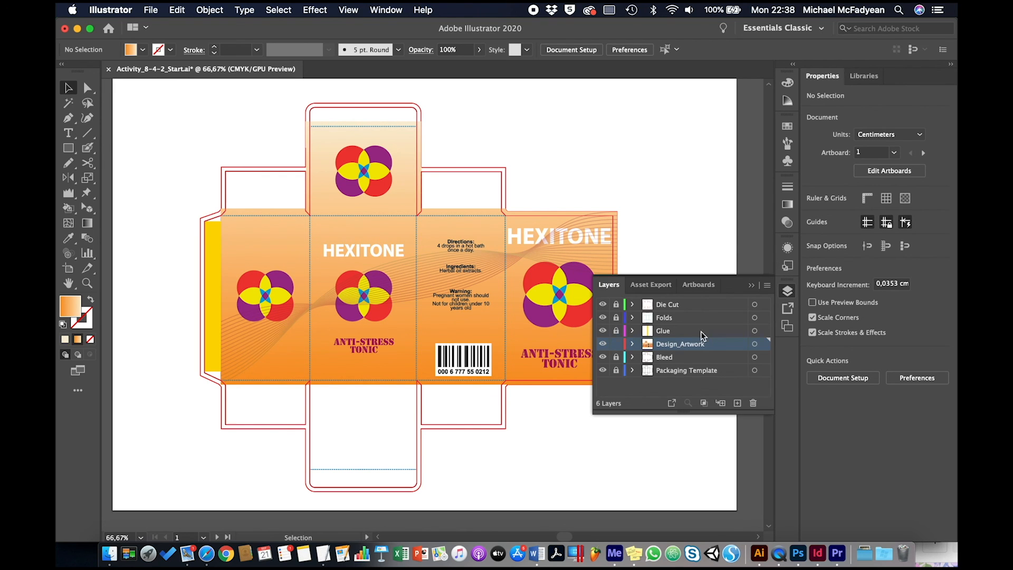
{"action": "left_click", "coordinate": [616, 344]}
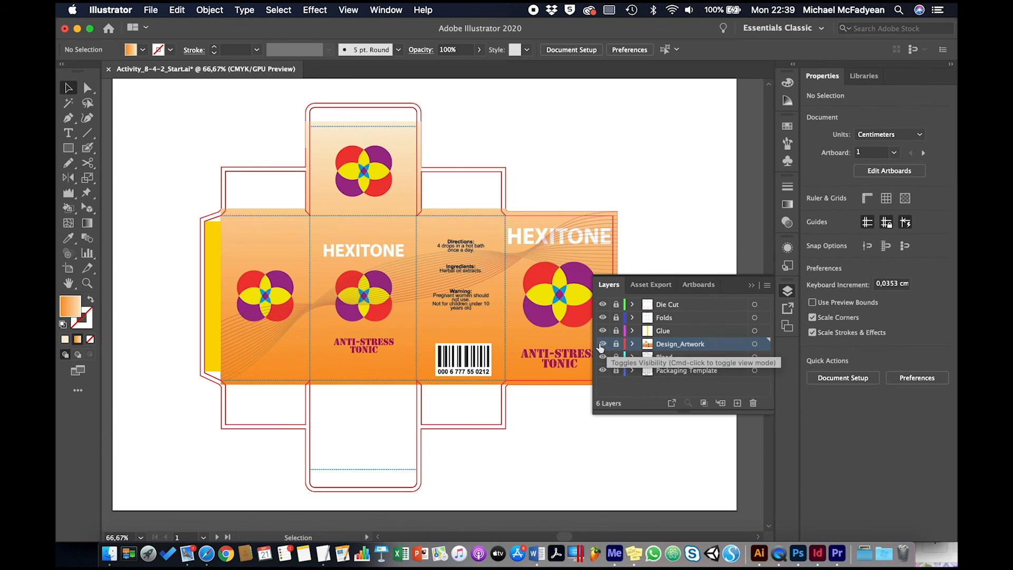
{"action": "left_click", "coordinate": [602, 344]}
{"action": "left_click", "coordinate": [602, 344]}
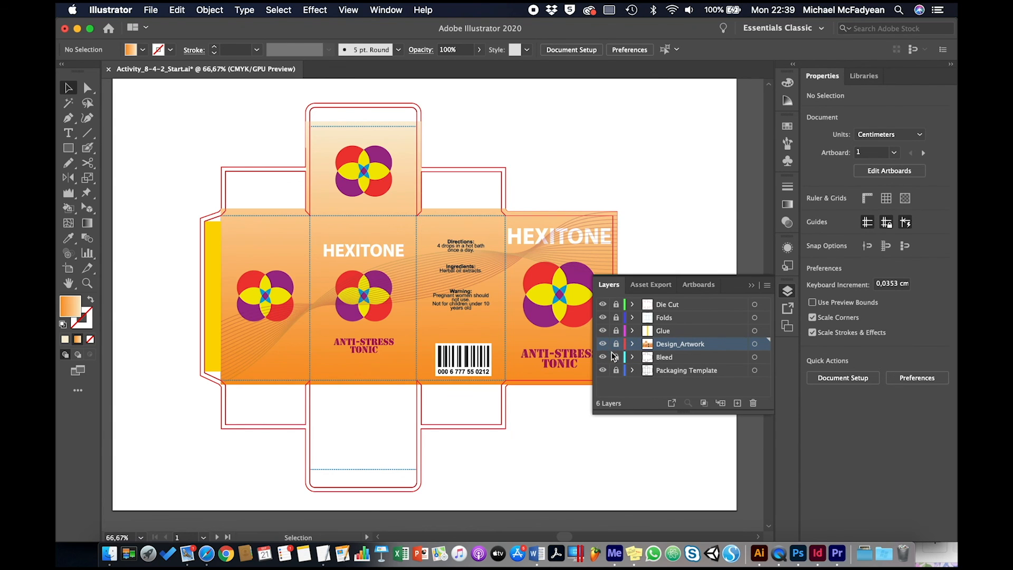
{"action": "left_click", "coordinate": [603, 359]}
{"action": "left_click", "coordinate": [605, 370]}
Step: Toggle the Glue, Folds and Die Cut layers off and back on to check each one's contents
{"action": "left_click", "coordinate": [603, 331]}
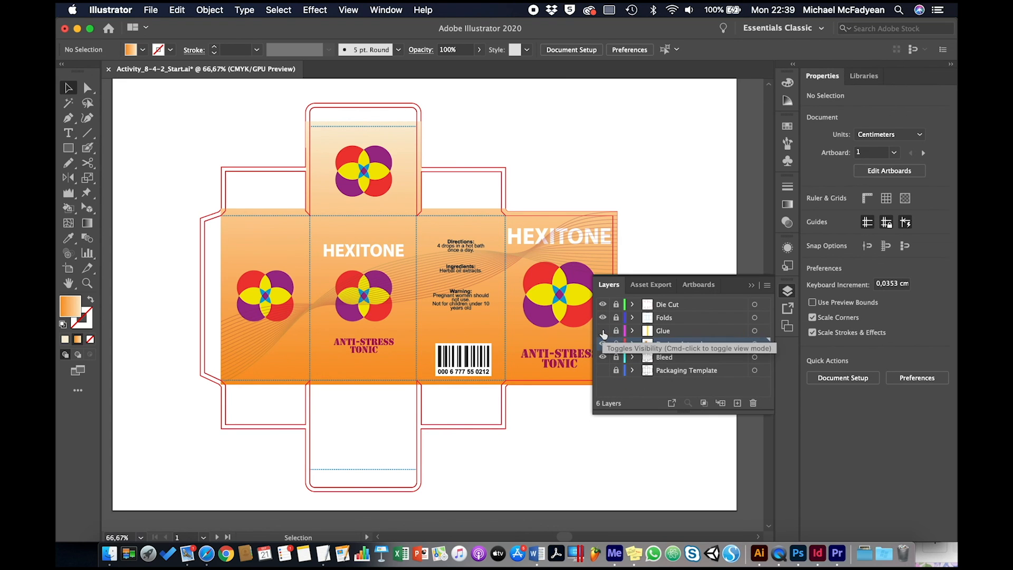
{"action": "left_click", "coordinate": [603, 331]}
{"action": "left_click", "coordinate": [603, 318]}
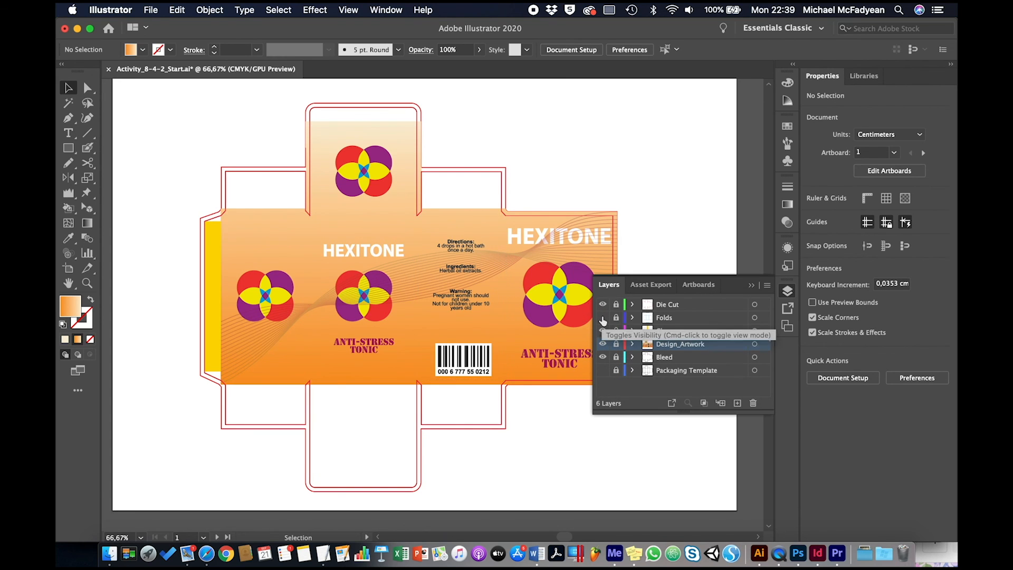
{"action": "left_click", "coordinate": [602, 318]}
{"action": "left_click", "coordinate": [603, 305]}
{"action": "left_click", "coordinate": [602, 305]}
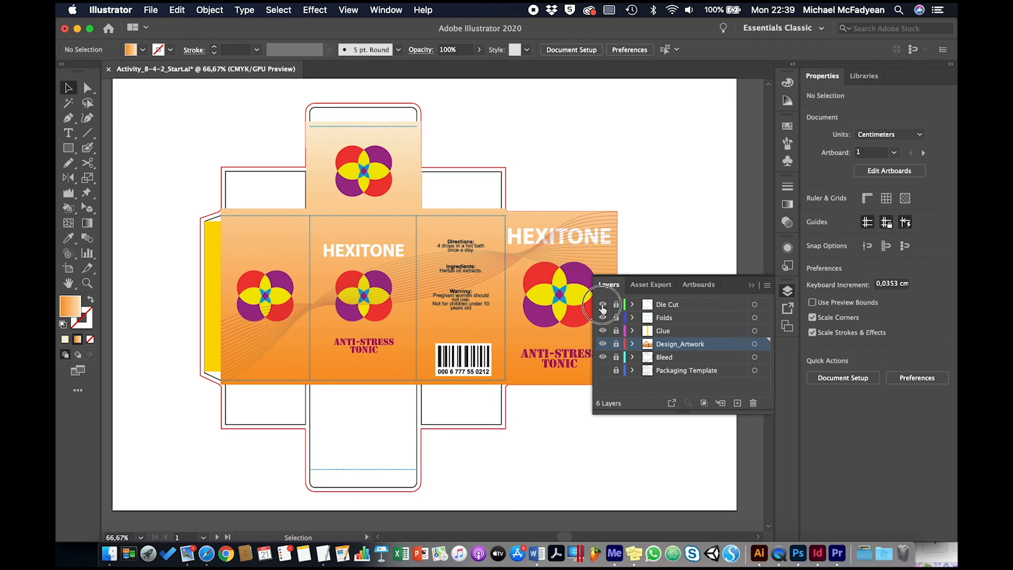
{"action": "left_click", "coordinate": [602, 305]}
{"action": "left_click", "coordinate": [603, 306]}
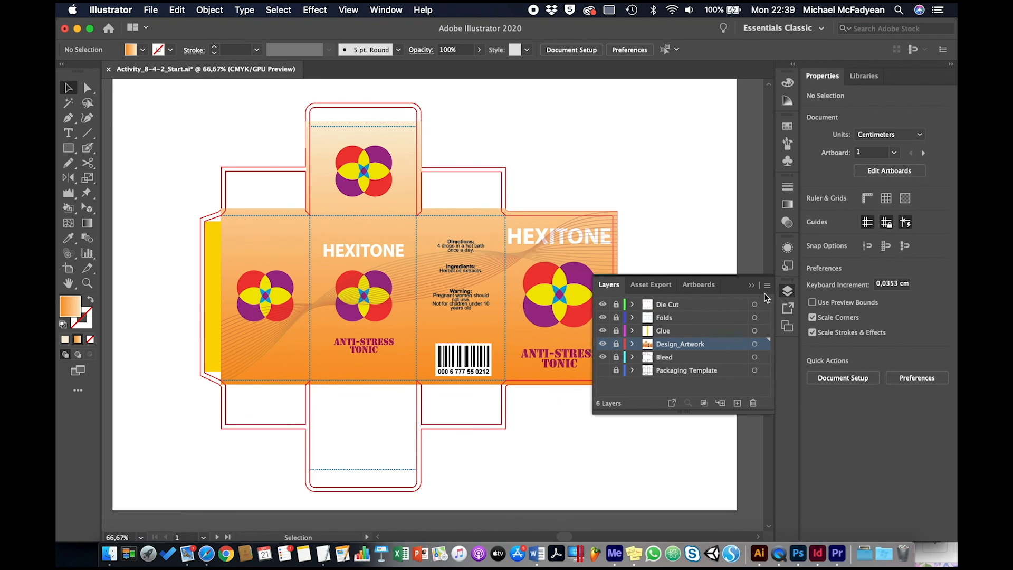
{"action": "left_click", "coordinate": [751, 286]}
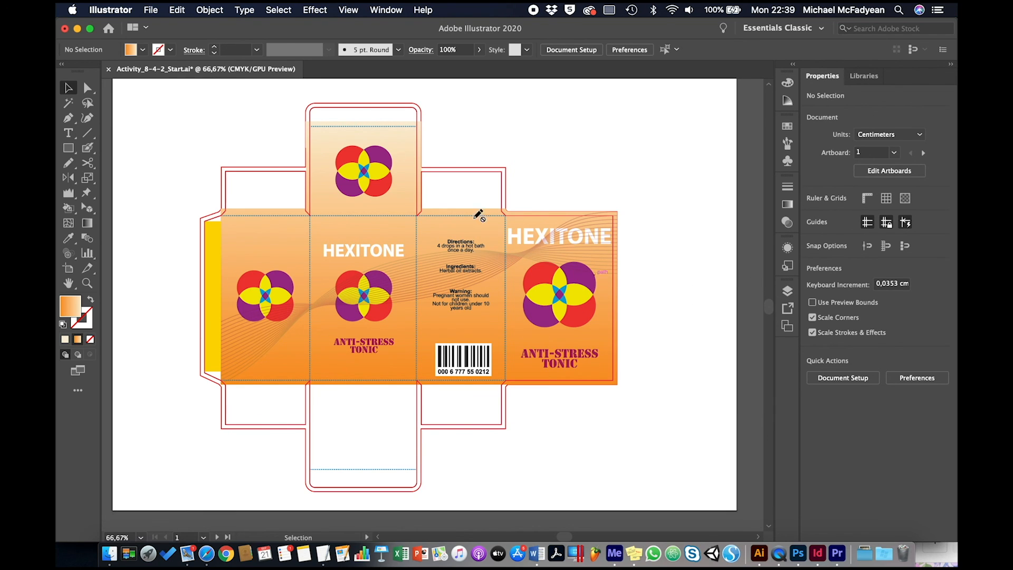